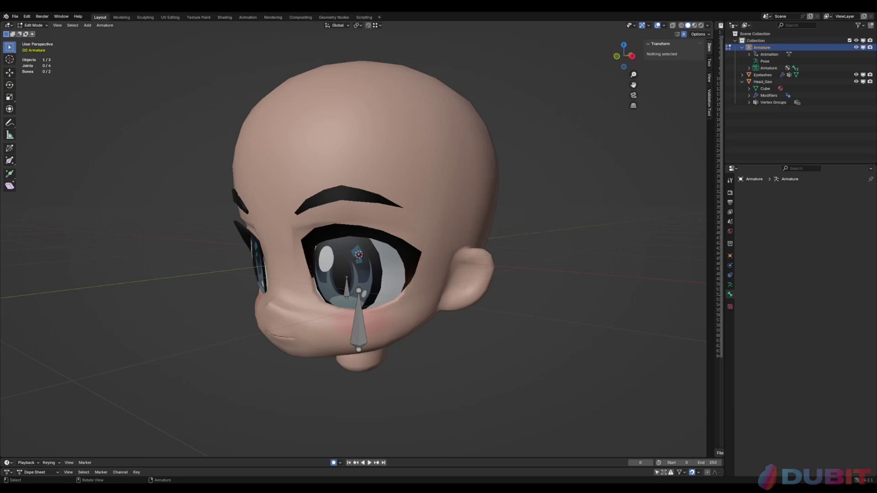
# - Examine the Head and RootFaceJoint bones inside the head model from several angles
pyautogui.moveTo(350, 407); pyautogui.dragTo(414, 385, button='middle')
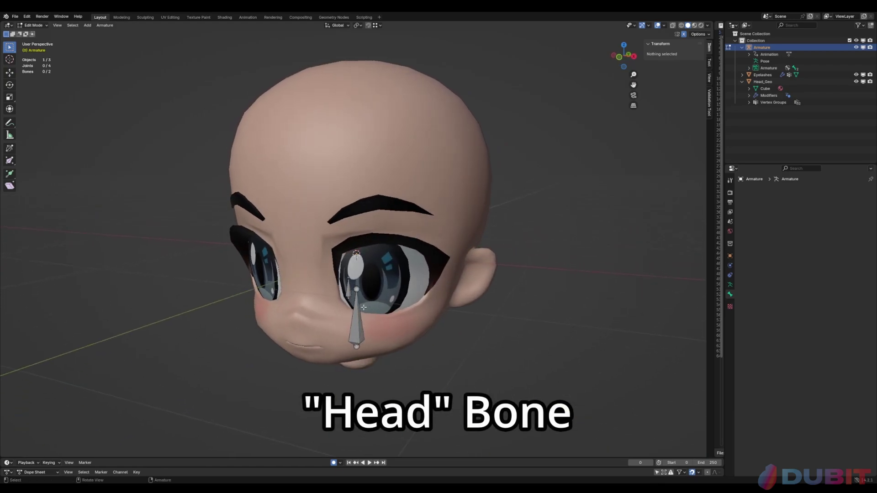
pyautogui.moveTo(358, 312); pyautogui.dragTo(302, 301, button='middle')
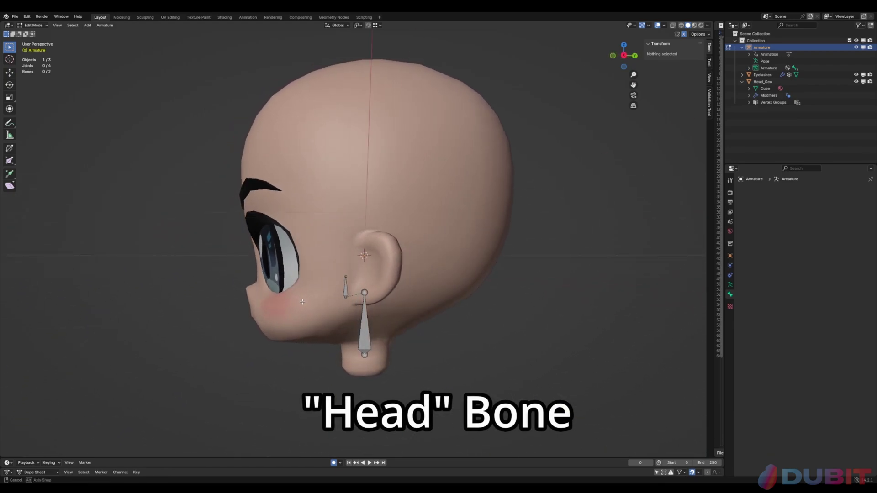
pyautogui.click(362, 317)
pyautogui.moveTo(363, 317); pyautogui.dragTo(393, 319, button='middle')
pyautogui.scroll(1, 418, 344)
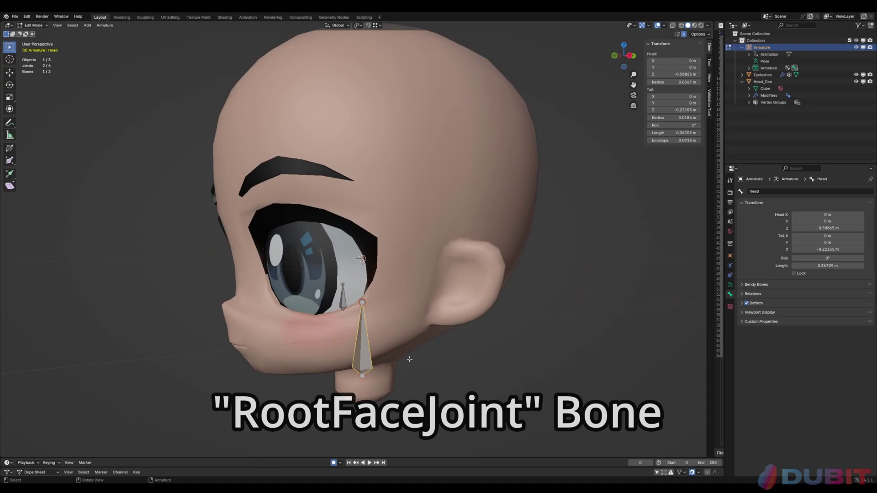
pyautogui.moveTo(410, 360); pyautogui.dragTo(347, 294, button='middle')
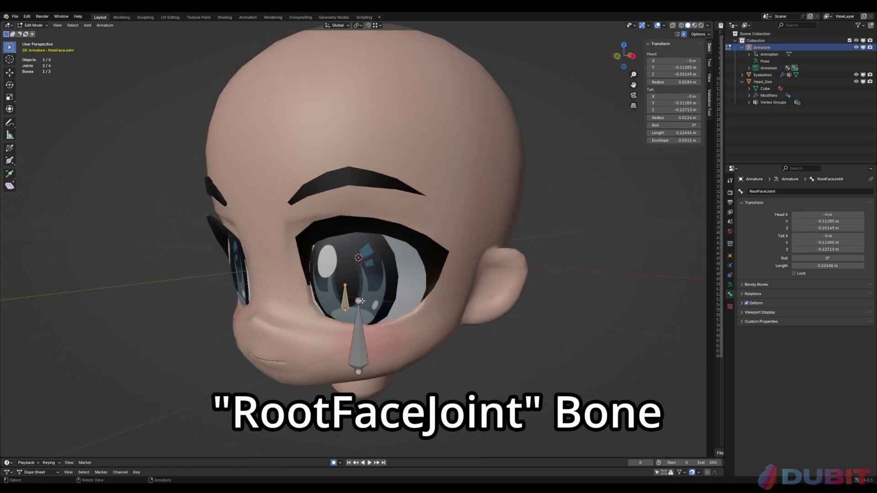
pyautogui.moveTo(469, 342); pyautogui.dragTo(202, 232, button='middle')
pyautogui.moveTo(264, 273); pyautogui.dragTo(350, 302, button='middle')
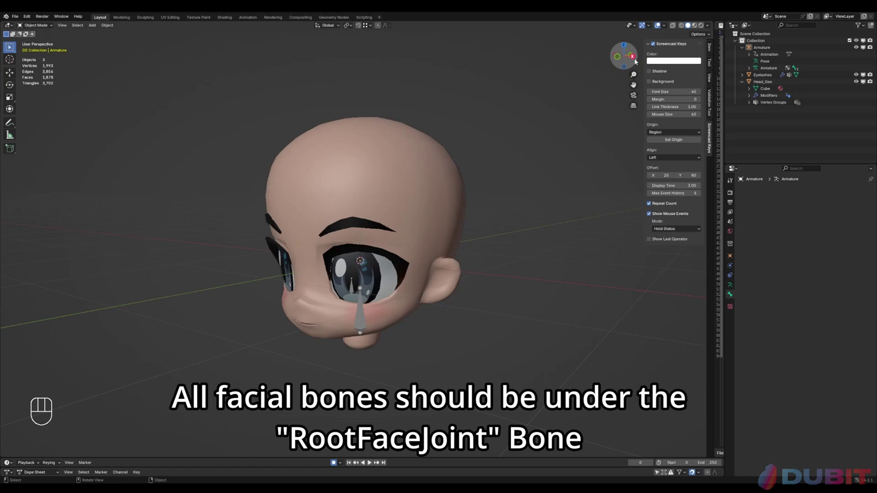
# - Edit the armature, duplicate the RootFaceJoint bone in right side view and point the copy forward at eye height
pyautogui.scroll(2, 350, 303)
pyautogui.moveTo(349, 302); pyautogui.dragTo(329, 298, button='middle')
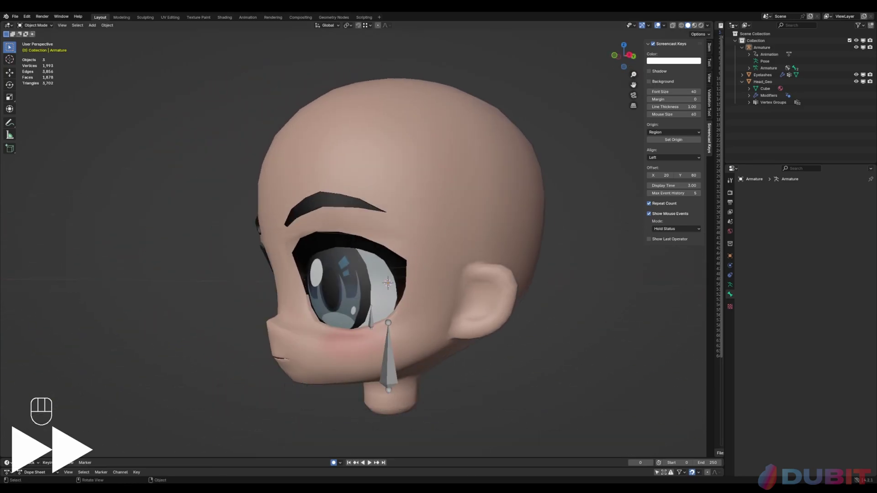
pyautogui.click(372, 320)
pyautogui.moveTo(372, 319); pyautogui.dragTo(432, 330, button='middle')
pyautogui.press('Tab')
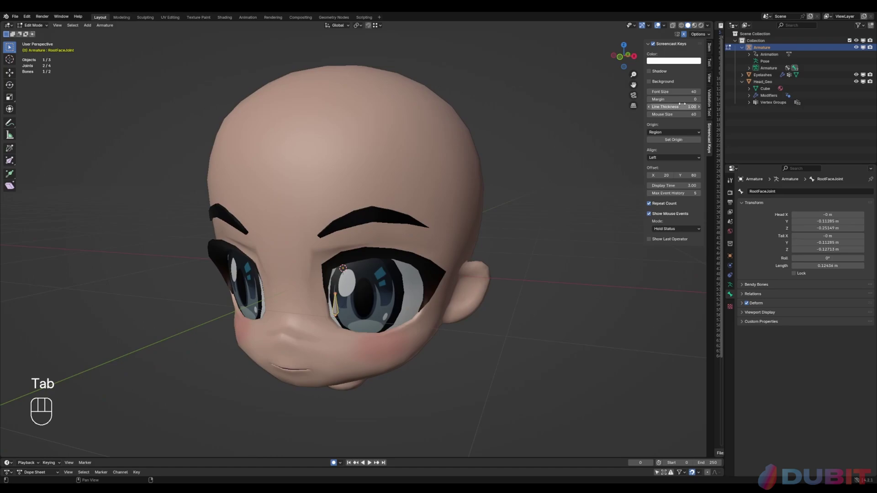
pyautogui.click(632, 58)
pyautogui.hotkey('shift', 'd')
pyautogui.click(328, 305)
pyautogui.click(328, 288)
pyautogui.press('g')
pyautogui.click(292, 325)
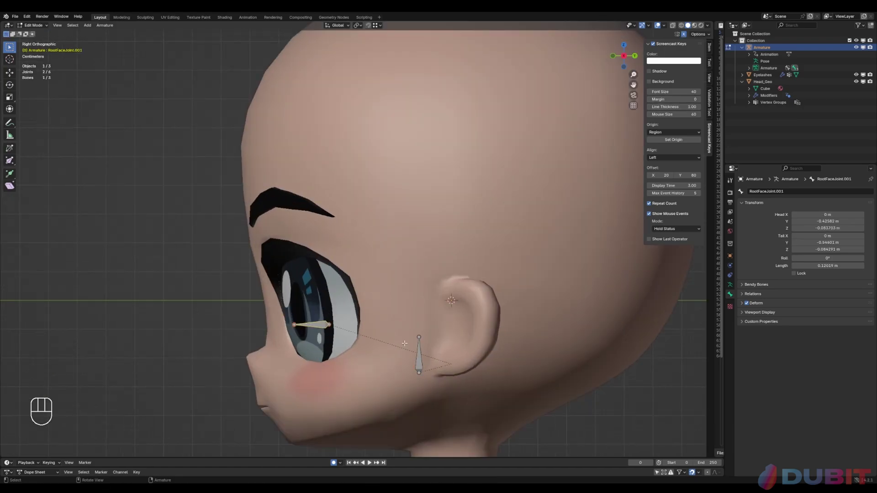
# - Move the copied bone to the tip of the nose and shorten it by pulling in its tail
pyautogui.press('g')
pyautogui.rightClick(411, 350)
pyautogui.click(315, 325)
pyautogui.press('g')
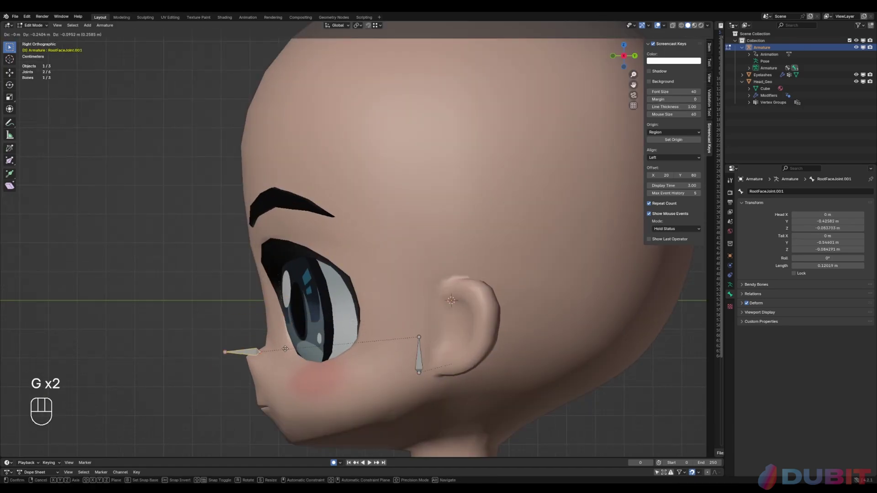
pyautogui.click(249, 357)
pyautogui.click(227, 357)
pyautogui.press('g')
pyautogui.keyDown('shift'); pyautogui.moveTo(391, 320); pyautogui.dragTo(452, 223, button='middle'); pyautogui.keyUp('shift')
pyautogui.scroll(4, 452, 222)
pyautogui.scroll(-3, 354, 266)
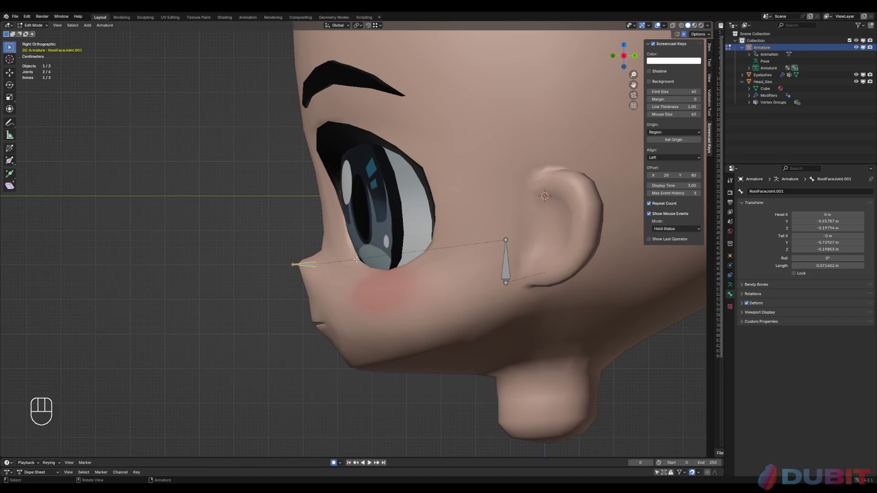
# - Leave the armature's edit mode and select the eyelashes object
pyautogui.moveTo(354, 266); pyautogui.dragTo(457, 249, button='middle')
pyautogui.press('Tab')
pyautogui.click(475, 157)
pyautogui.moveTo(478, 172); pyautogui.dragTo(408, 322, button='middle')
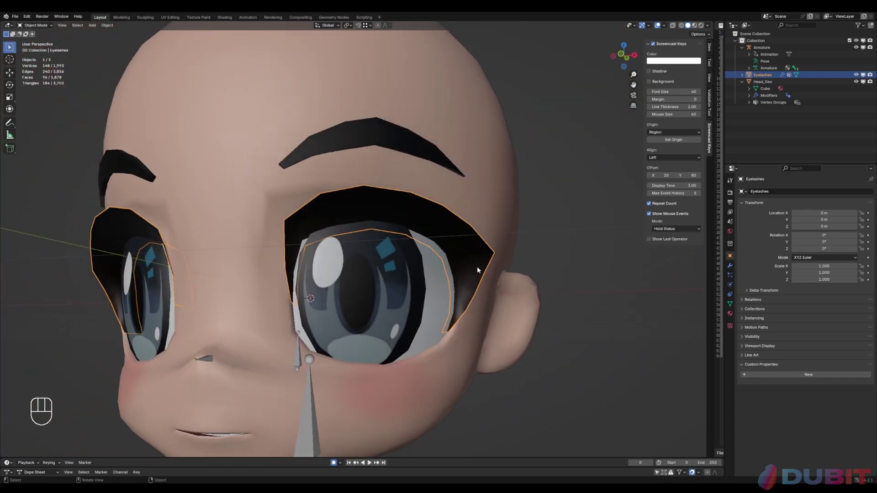
pyautogui.moveTo(480, 265); pyautogui.dragTo(432, 243, button='middle')
pyautogui.press('Delete')
pyautogui.click(483, 243)
pyautogui.scroll(-2, 481, 244)
pyautogui.hotkey('ctrl', 'z')
pyautogui.hotkey('ctrl', 'z')
# - Hide the eyelashes object and check the edge loop around the eye opening in the head mesh's edit mode
pyautogui.click(575, 312)
pyautogui.press('h')
pyautogui.click(404, 234)
pyautogui.press('Tab')
pyautogui.scroll(3, 457, 224)
pyautogui.moveTo(484, 222); pyautogui.dragTo(397, 292, button='middle')
pyautogui.scroll(-1, 452, 209)
pyautogui.press('g')
pyautogui.keyDown('alt'); pyautogui.click(444, 212); pyautogui.keyUp('alt')
pyautogui.press('Tab')
pyautogui.scroll(-4, 448, 289)
pyautogui.scroll(3, 449, 289)
# - Edit the armature again, duplicate the nose bone down to the upper lip and shorten the copy
pyautogui.click(235, 341)
pyautogui.click(633, 55)
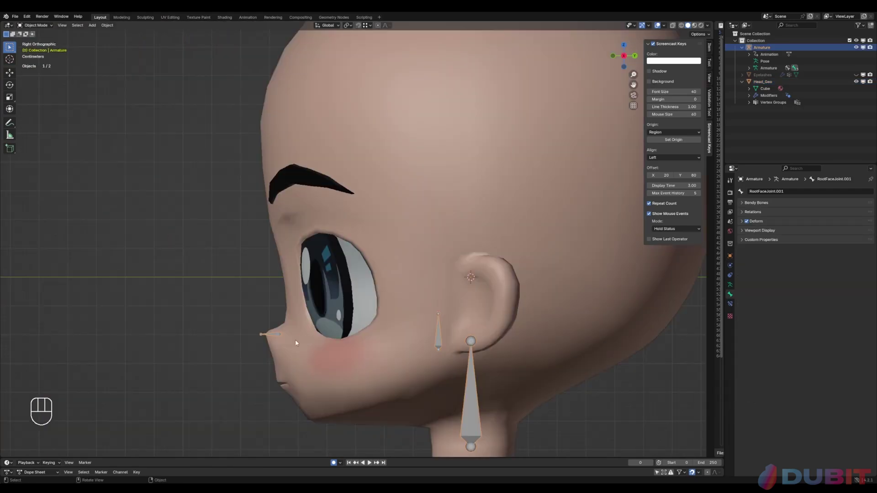
pyautogui.press('Tab')
pyautogui.scroll(4, 297, 338)
pyautogui.keyDown('shift'); pyautogui.moveTo(329, 330); pyautogui.dragTo(354, 227, button='middle'); pyautogui.keyUp('shift')
pyautogui.hotkey('shift', 'd')
pyautogui.press('g')
pyautogui.press('y')
pyautogui.click(280, 322)
pyautogui.press('g')
pyautogui.click(613, 56)
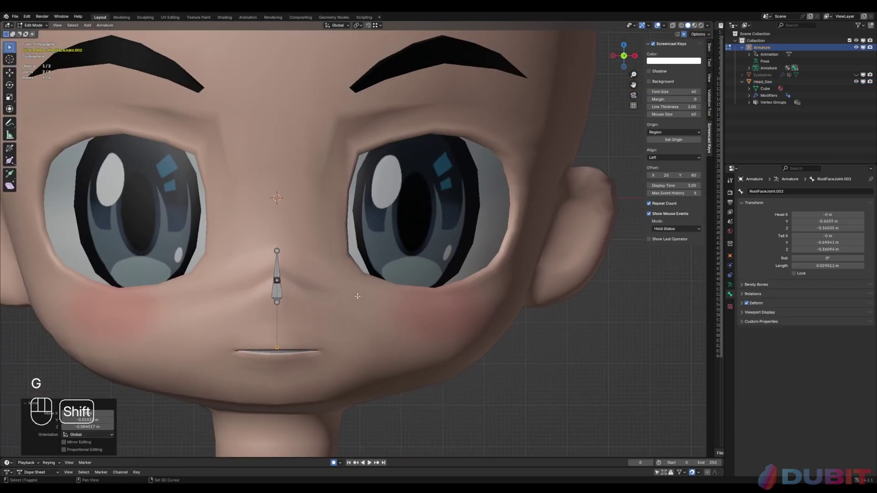
# - Duplicate the upper lip bone in right side view and place the copy just below it on the lower lip
pyautogui.click(634, 56)
pyautogui.scroll(7, 324, 320)
pyautogui.hotkey('shift', 'd')
pyautogui.click(324, 248)
pyautogui.scroll(-5, 324, 247)
pyautogui.keyDown('shift'); pyautogui.moveTo(324, 247); pyautogui.dragTo(242, 320, button='middle'); pyautogui.keyUp('shift')
pyautogui.click(550, 228)
pyautogui.scroll(-4, 350, 233)
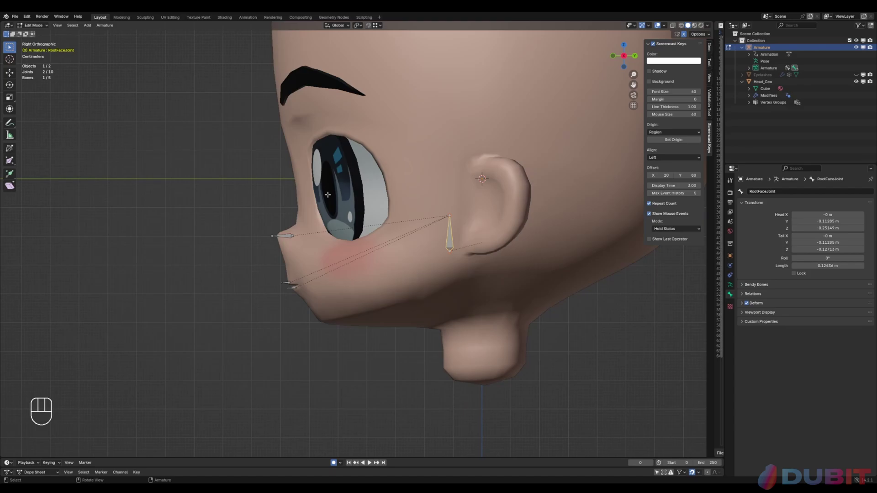
# - Duplicate the nose bone in right side view and place the copy up on the forehead between the eyebrows
pyautogui.scroll(3, 311, 257)
pyautogui.click(281, 302)
pyautogui.keyDown('shift'); pyautogui.moveTo(311, 257); pyautogui.dragTo(321, 309, button='middle'); pyautogui.keyUp('shift')
pyautogui.click(613, 58)
pyautogui.scroll(-3, 352, 245)
pyautogui.moveTo(412, 237); pyautogui.dragTo(352, 245, button='middle')
pyautogui.click(633, 57)
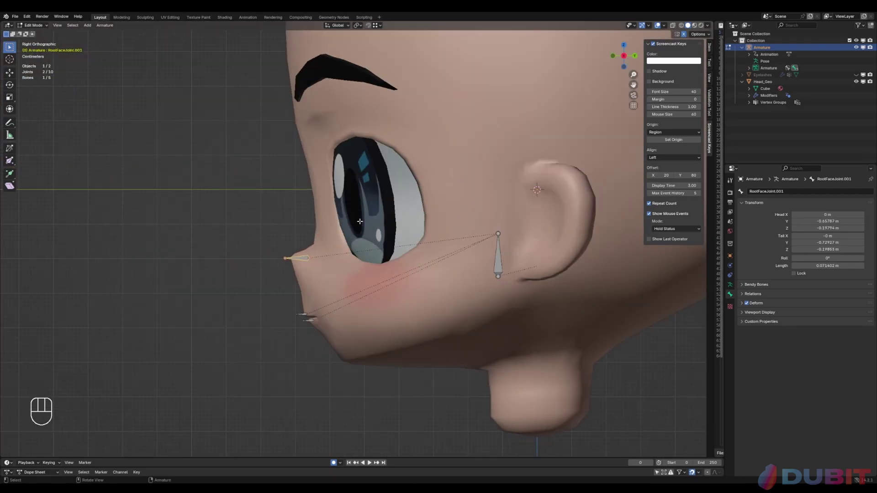
pyautogui.click(295, 258)
pyautogui.hotkey('shift', 'd')
pyautogui.click(293, 113)
pyautogui.press('g')
pyautogui.press('z')
pyautogui.moveTo(319, 219); pyautogui.dragTo(456, 274, button='middle')
# - Duplicate the forehead bone and position the copy on the character's right cheek
pyautogui.hotkey('shift', 'd')
pyautogui.moveTo(358, 352); pyautogui.dragTo(358, 357, button='middle')
pyautogui.press('g')
pyautogui.click(326, 363)
pyautogui.click(326, 361)
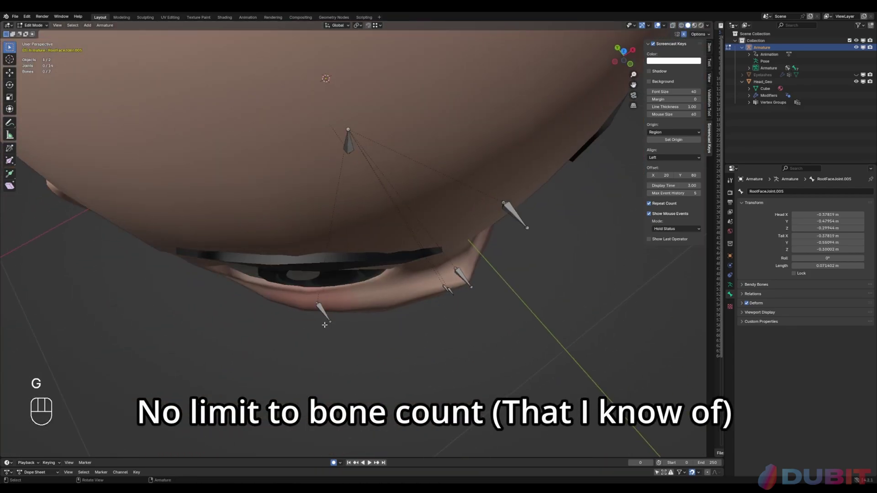
# - Move the cheek bone's tail outward with the Z axis locked so the bone points away from the cheek
pyautogui.click(414, 325)
pyautogui.moveTo(414, 325); pyautogui.dragTo(438, 256, button='middle')
pyautogui.scroll(2, 445, 219)
pyautogui.moveTo(450, 197); pyautogui.dragTo(492, 205, button='middle')
pyautogui.press('g')
pyautogui.hotkey('shift', 'z')
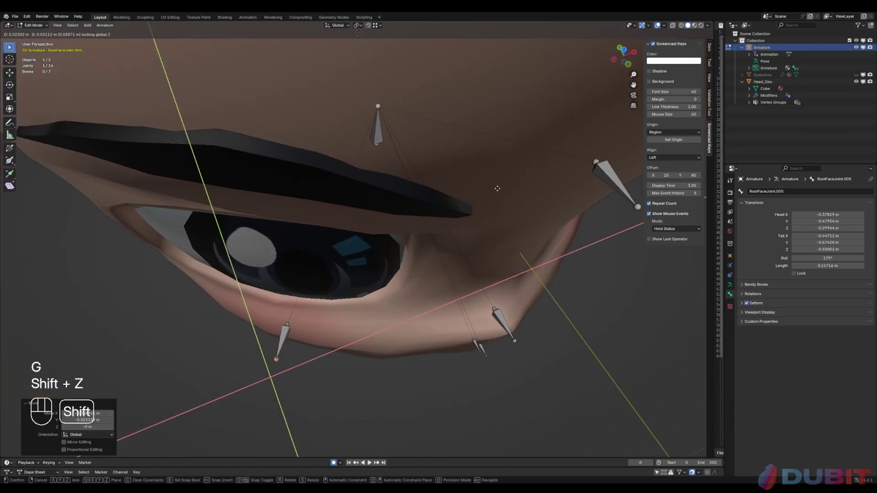
pyautogui.scroll(-3, 498, 188)
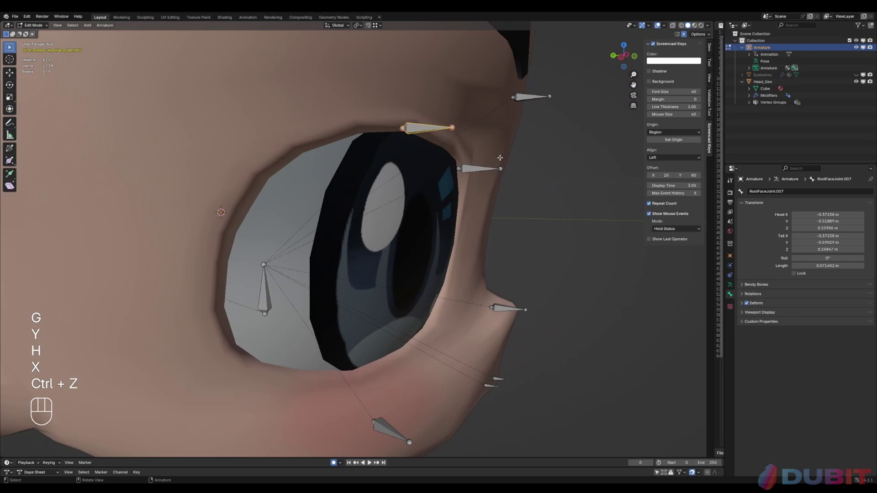
# - Duplicate the top eyelid bone to the right eye's outer upper corner, then duplicate that copy down to the outer side
pyautogui.moveTo(500, 158); pyautogui.dragTo(425, 160, button='middle')
pyautogui.hotkey('shift', 'd')
pyautogui.click(347, 182)
pyautogui.press('g')
pyautogui.moveTo(348, 183); pyautogui.dragTo(365, 196, button='middle')
pyautogui.press('g')
pyautogui.press('g')
pyautogui.moveTo(411, 220); pyautogui.dragTo(514, 232, button='middle')
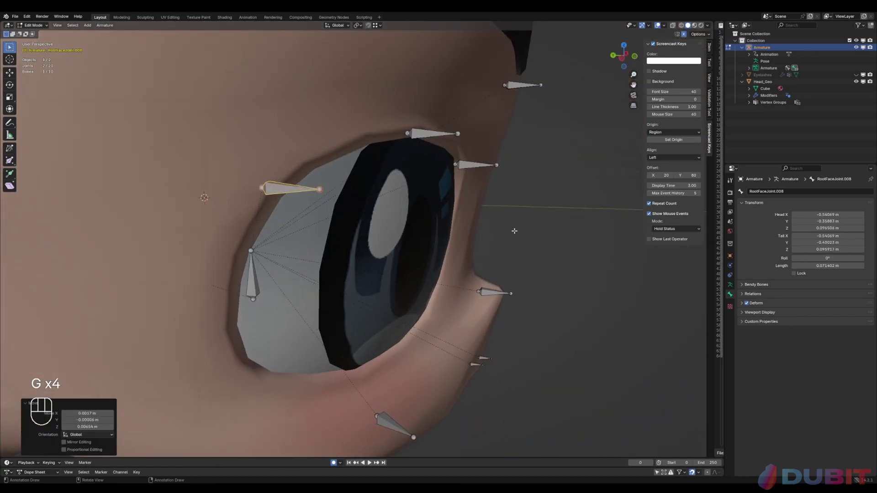
pyautogui.hotkey('shift', 'd')
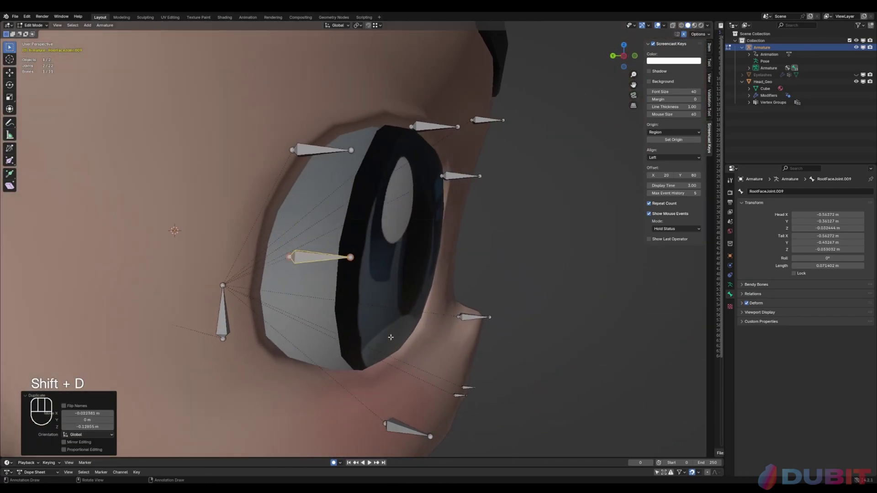
pyautogui.click(361, 337)
# - Duplicate the inner upper eyelid bone to the inner side of the right eye and align it along Y and Z
pyautogui.moveTo(578, 117); pyautogui.dragTo(433, 174, button='middle')
pyautogui.click(492, 159)
pyautogui.hotkey('shift', 'd')
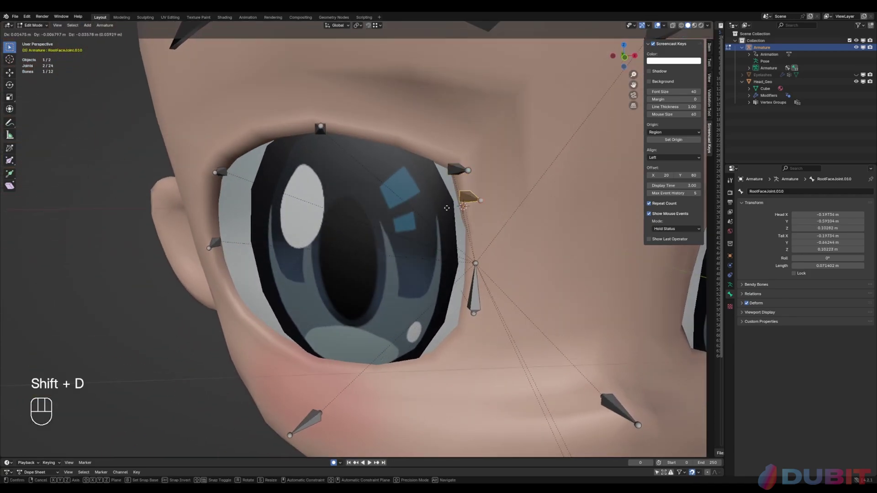
pyautogui.click(449, 265)
pyautogui.moveTo(449, 265); pyautogui.dragTo(524, 259, button='middle')
pyautogui.press('g')
pyautogui.press('y')
pyautogui.click(512, 260)
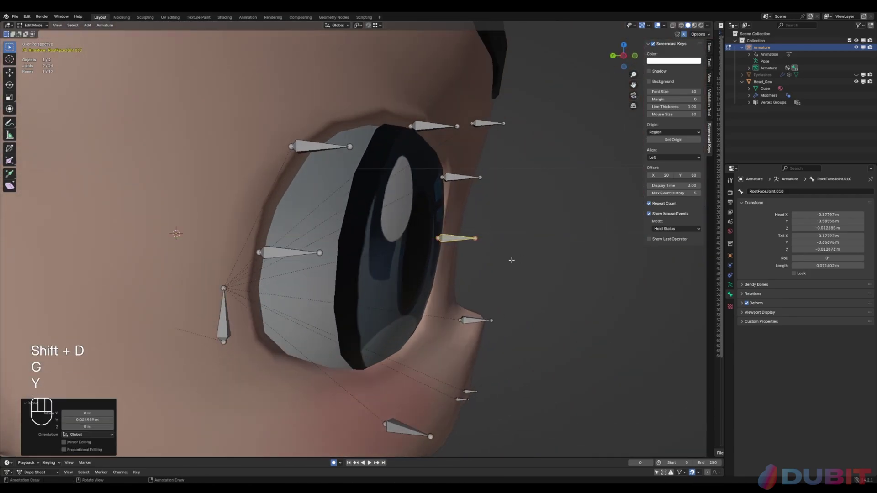
pyautogui.press('g')
pyautogui.press('z')
pyautogui.click(510, 264)
# - In front view, duplicate the outer upper eyelid bone to the outer lower corner and the top bone to the eye's bottom edge
pyautogui.click(636, 55)
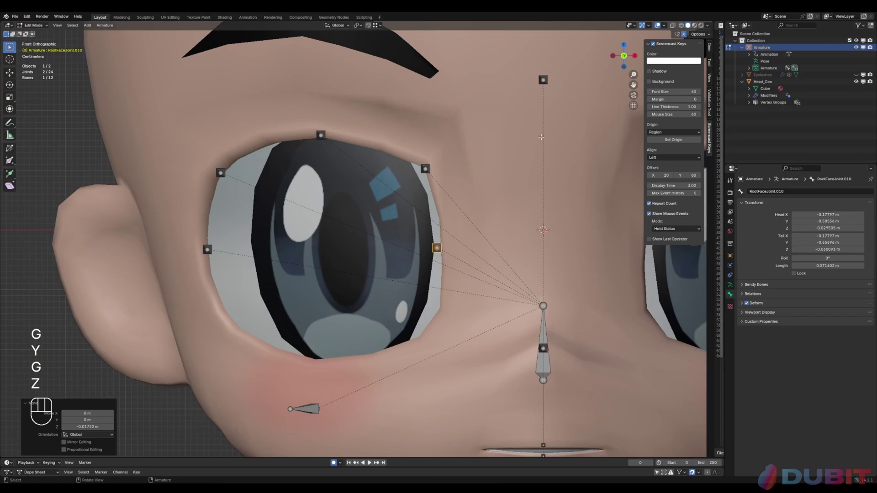
pyautogui.click(220, 173)
pyautogui.hotkey('shift', 'd')
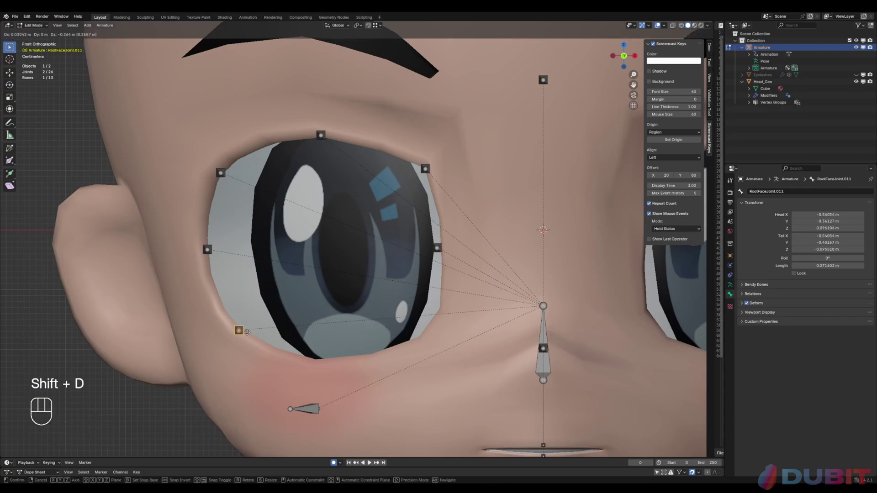
pyautogui.click(247, 332)
pyautogui.click(322, 134)
pyautogui.hotkey('shift', 'd')
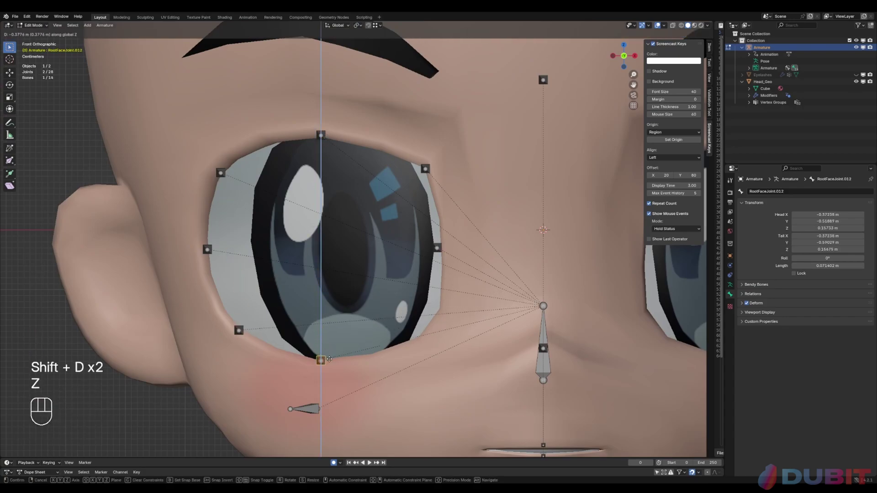
pyautogui.click(329, 359)
# - Duplicate the inner upper eyelid bone straight down along Z and adjust the copy onto the inner lower corner
pyautogui.click(425, 169)
pyautogui.hotkey('shift', 'd')
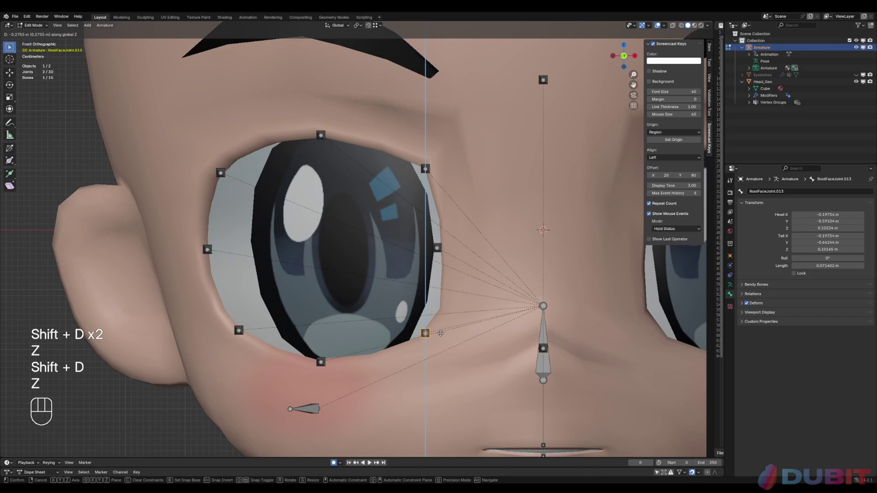
pyautogui.click(441, 334)
pyautogui.press('g')
pyautogui.click(435, 341)
# - Move the bottom and inner lower eyelid bones back along Y onto the lower eyelid's rim
pyautogui.moveTo(436, 341); pyautogui.dragTo(496, 356, button='middle')
pyautogui.click(401, 381)
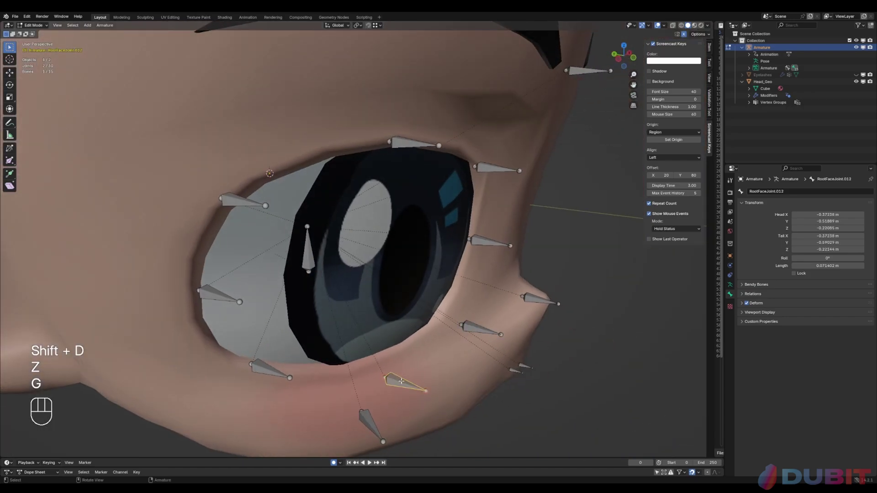
pyautogui.press('g')
pyautogui.press('y')
pyautogui.click(383, 353)
pyautogui.click(471, 325)
pyautogui.press('g')
pyautogui.press('y')
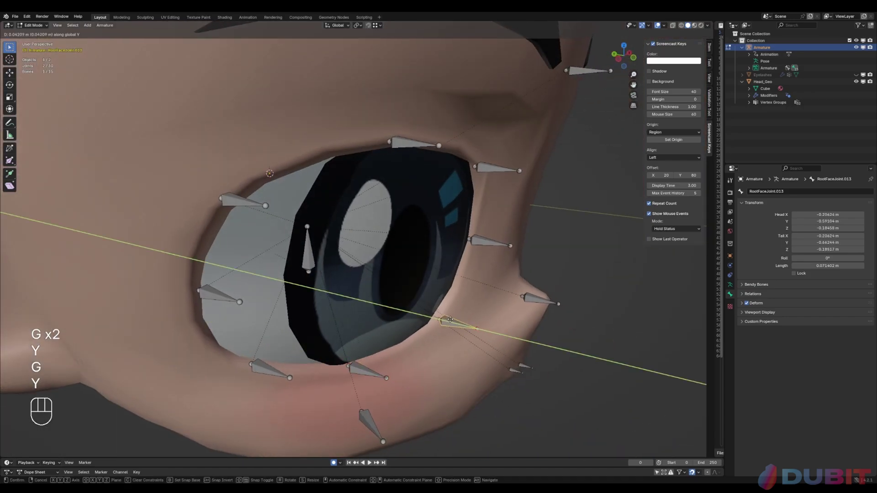
pyautogui.click(441, 319)
# - Move the outer lower eyelid bone along Y onto the eyelid's rim and deselect it
pyautogui.click(269, 368)
pyautogui.moveTo(268, 368); pyautogui.dragTo(302, 346, button='middle')
pyautogui.press('g')
pyautogui.press('y')
pyautogui.click(295, 345)
pyautogui.scroll(-6, 302, 344)
pyautogui.click(549, 302)
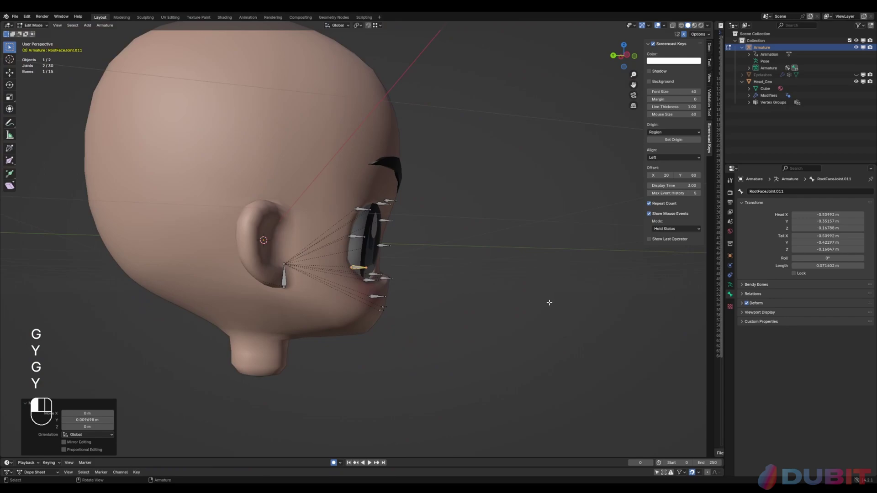
pyautogui.moveTo(549, 302); pyautogui.dragTo(402, 322, button='middle')
pyautogui.scroll(2, 420, 307)
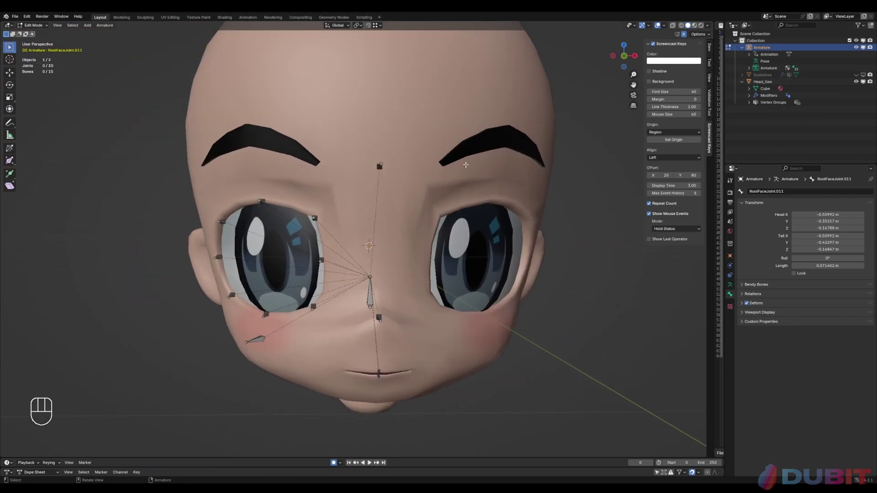
pyautogui.click(626, 55)
pyautogui.scroll(3, 302, 286)
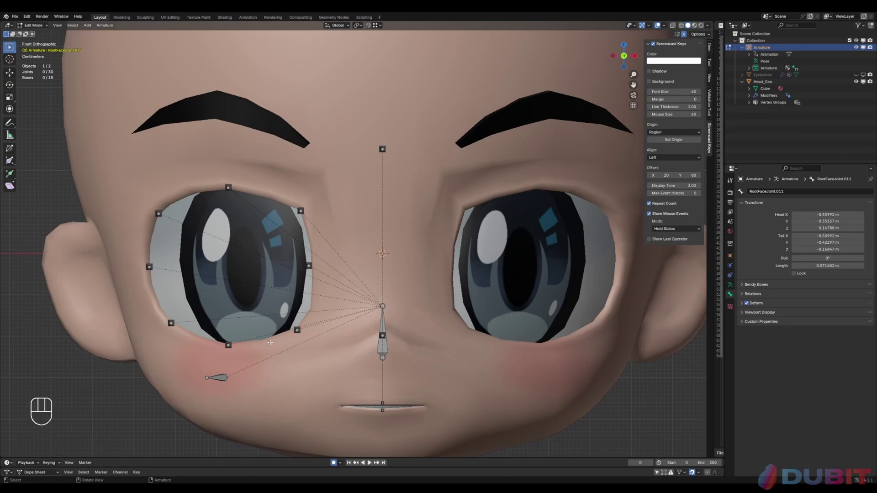
# - Duplicate the middle lower lip bone sideways along the right half of the lower lip
pyautogui.scroll(-2, 270, 342)
pyautogui.scroll(5, 440, 324)
pyautogui.click(452, 332)
pyautogui.keyDown('shift'); pyautogui.moveTo(501, 334); pyautogui.dragTo(496, 242, button='middle'); pyautogui.keyUp('shift')
pyautogui.scroll(4, 497, 223)
pyautogui.press('z')
pyautogui.keyDown('shift'); pyautogui.moveTo(565, 236); pyautogui.dragTo(388, 238, button='middle'); pyautogui.keyUp('shift')
pyautogui.press('z')
pyautogui.moveTo(310, 242)
pyautogui.mouseDown(button='middle')
pyautogui.moveTo(567, 260)
pyautogui.moveTo(432, 250)
pyautogui.moveTo(452, 256)
pyautogui.moveTo(355, 269)
pyautogui.moveTo(439, 305)
pyautogui.moveTo(359, 300)
pyautogui.moveTo(492, 298)
pyautogui.moveTo(422, 310)
pyautogui.moveTo(427, 298)
pyautogui.moveTo(448, 300)
pyautogui.moveTo(451, 315)
pyautogui.moveTo(439, 323)
pyautogui.moveTo(484, 292)
pyautogui.moveTo(525, 297)
pyautogui.mouseUp(button='middle')
pyautogui.scroll(-3, 423, 254)
pyautogui.scroll(3, 479, 303)
pyautogui.press('KP_1')
pyautogui.hotkey('shift', 'd')
pyautogui.click(455, 304)
# - Duplicate the bone farther along the lower lip and again onto the mouth's right corner
pyautogui.hotkey('shift', 'd')
pyautogui.press('g')
pyautogui.hotkey('shift', 'd')
pyautogui.press('g')
pyautogui.press('g')
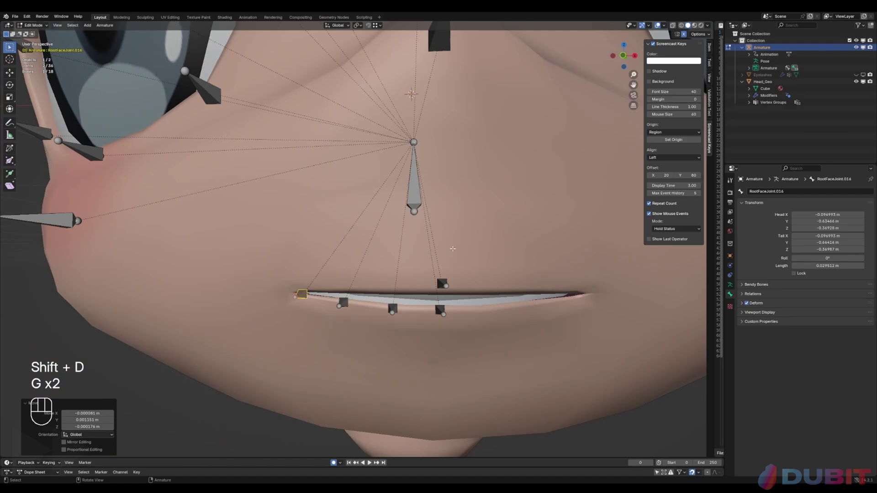
# - In front view, duplicate lip bones onto the right half of the upper lip and adjust their height along Z
pyautogui.press('KP_1')
pyautogui.hotkey('shift', 'd')
pyautogui.click(430, 280)
pyautogui.press('g')
pyautogui.press('z')
pyautogui.click(432, 283)
# - Adjust the middle upper lip bone and the lower lip bone beside the centre along Z to follow the lip edges
pyautogui.keyDown('shift'); pyautogui.moveTo(432, 283); pyautogui.dragTo(327, 264, button='middle'); pyautogui.keyUp('shift')
pyautogui.press('g')
pyautogui.press('z')
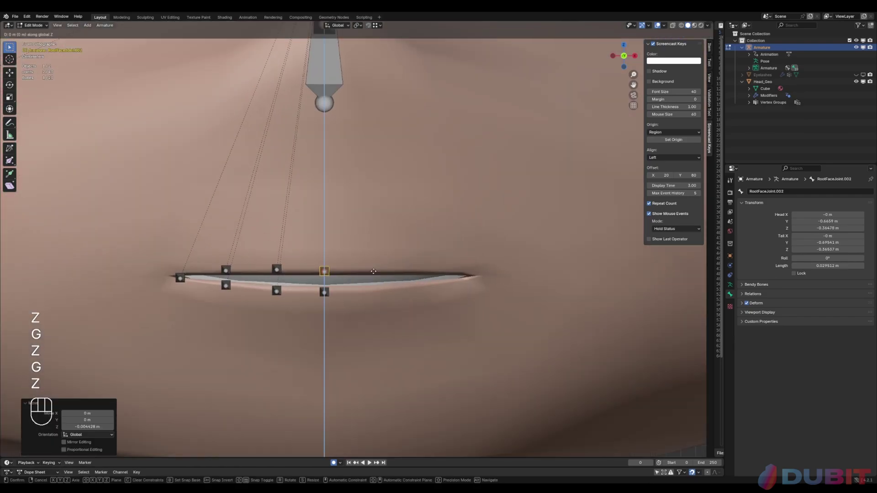
pyautogui.click(325, 269)
pyautogui.scroll(-10, 241, 268)
pyautogui.scroll(10, 343, 276)
pyautogui.click(276, 291)
pyautogui.press('g')
pyautogui.press('z')
pyautogui.click(276, 293)
pyautogui.scroll(-3, 267, 292)
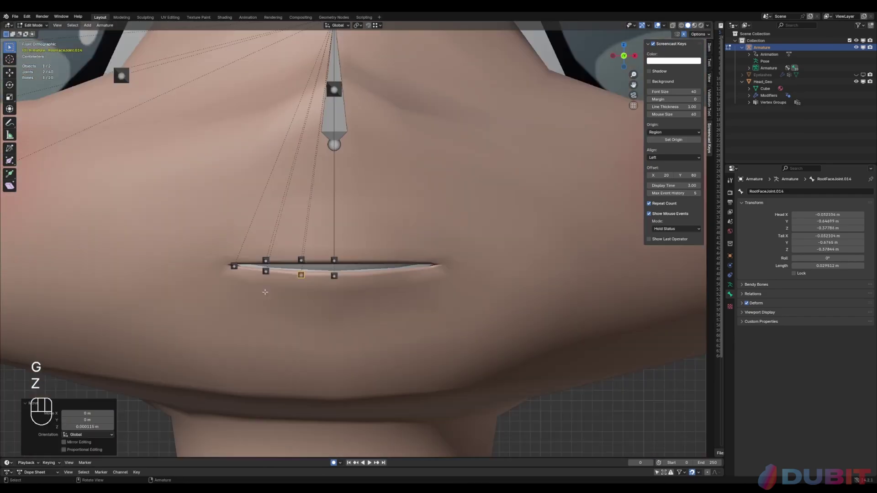
# - Move the upper lip bone next to the centre forward along Y onto the lip surface
pyautogui.click(266, 292)
pyautogui.moveTo(267, 292); pyautogui.dragTo(392, 356, button='middle')
pyautogui.scroll(6, 364, 298)
pyautogui.moveTo(364, 297); pyautogui.dragTo(412, 256, button='middle')
pyautogui.click(404, 202)
pyautogui.press('g')
pyautogui.press('y')
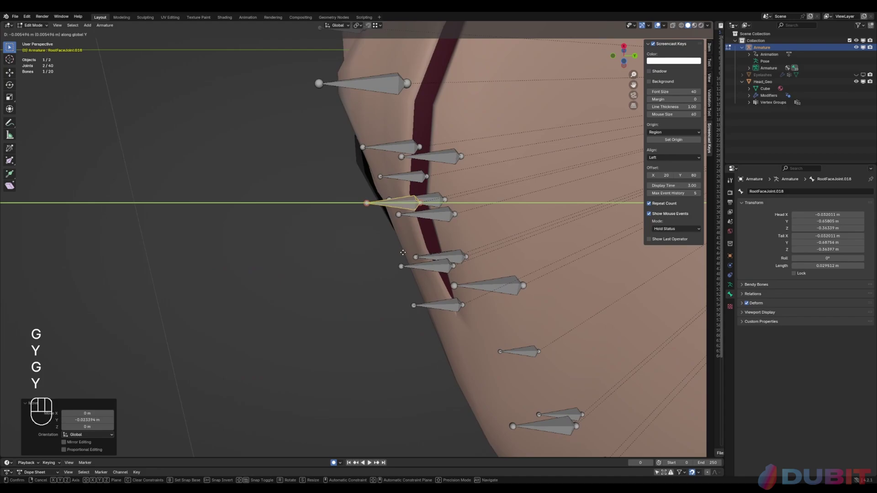
pyautogui.click(396, 202)
# - Move the outer upper lip bone near the mouth corner forward along Y onto the lip
pyautogui.moveTo(395, 203); pyautogui.dragTo(411, 315, button='middle')
pyautogui.click(404, 318)
pyautogui.press('g')
pyautogui.press('y')
# - In front view, duplicate a bone to the inner end of the right eyebrow and scale it by 1.341
pyautogui.click(622, 60)
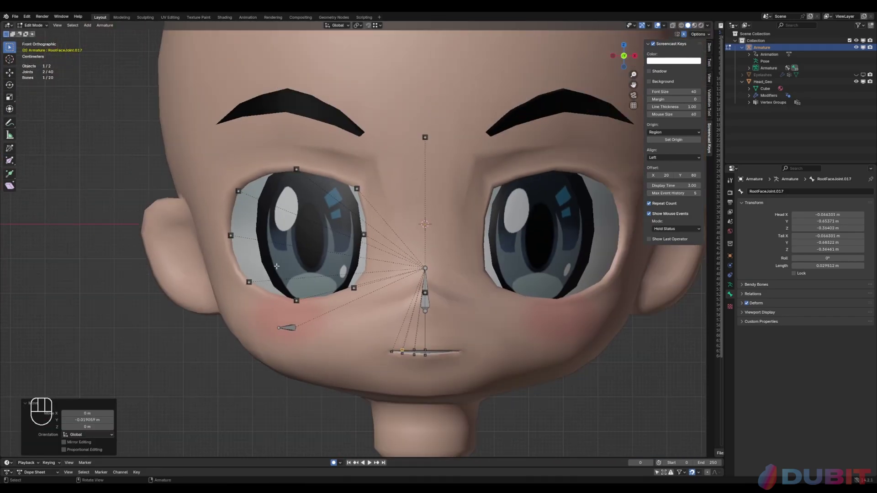
pyautogui.keyDown('shift'); pyautogui.moveTo(363, 191); pyautogui.dragTo(361, 272, button='middle'); pyautogui.keyUp('shift')
pyautogui.hotkey('shift', 'd')
pyautogui.press('s')
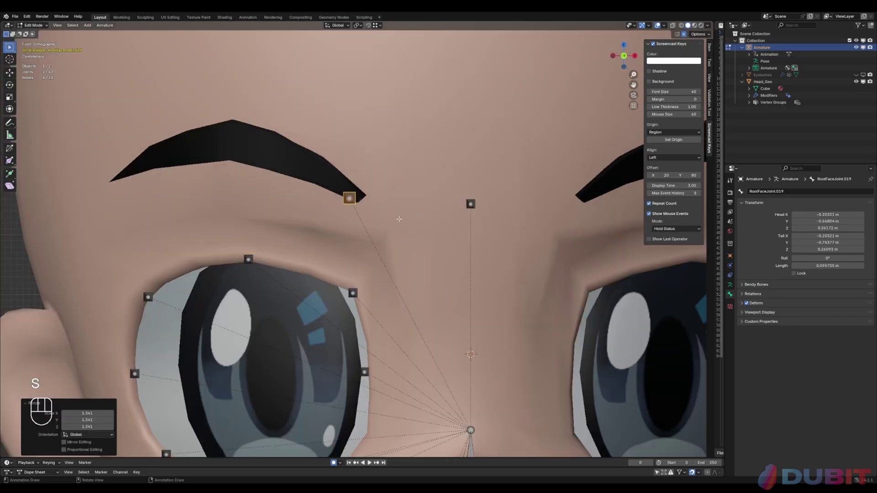
# - Duplicate the eyebrow bone to the brow's middle and outer end, and fit the copies to the brow along Y
pyautogui.hotkey('shift', 'd')
pyautogui.press('g')
pyautogui.press('g')
pyautogui.press('y')
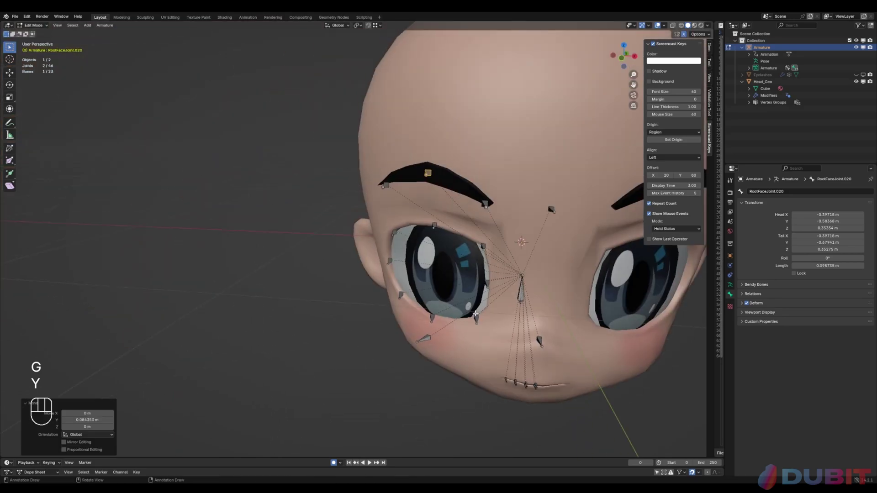
pyautogui.moveTo(623, 57); pyautogui.dragTo(617, 155)
pyautogui.click(468, 224)
pyautogui.press('g')
pyautogui.hotkey('shift', 'z')
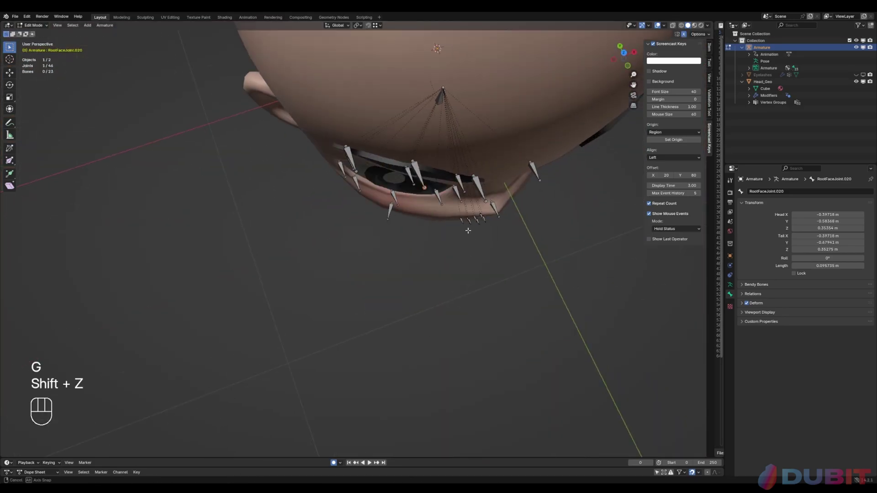
# - Duplicate a face bone and place the copy at the right ear
pyautogui.moveTo(468, 229); pyautogui.dragTo(457, 151, button='middle')
pyautogui.moveTo(411, 274); pyautogui.dragTo(530, 274, button='middle')
pyautogui.hotkey('shift', 'd')
pyautogui.press('g')
pyautogui.press('g')
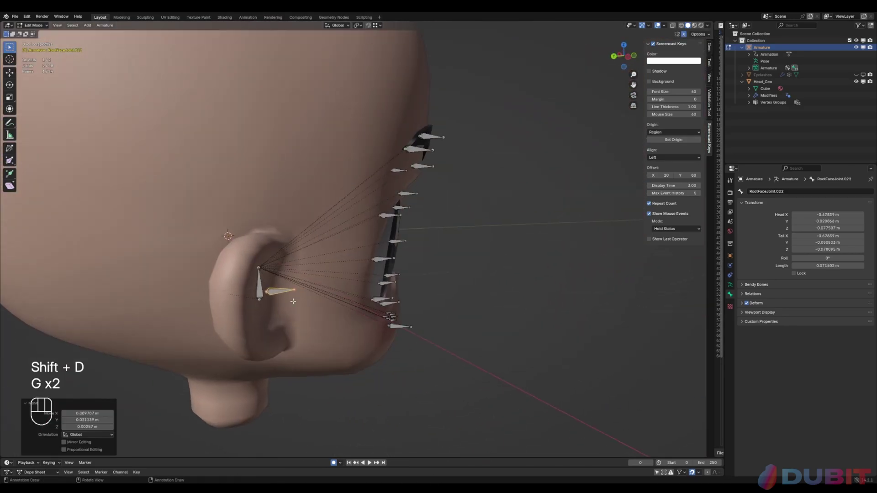
# - Reposition the ear bone's ends so it runs from the ear's base outward to its upper tip
pyautogui.press('g')
pyautogui.moveTo(292, 292); pyautogui.dragTo(357, 229, button='middle')
pyautogui.press('g')
pyautogui.click(199, 262)
pyautogui.press('g')
pyautogui.press('g')
pyautogui.scroll(-5, 356, 228)
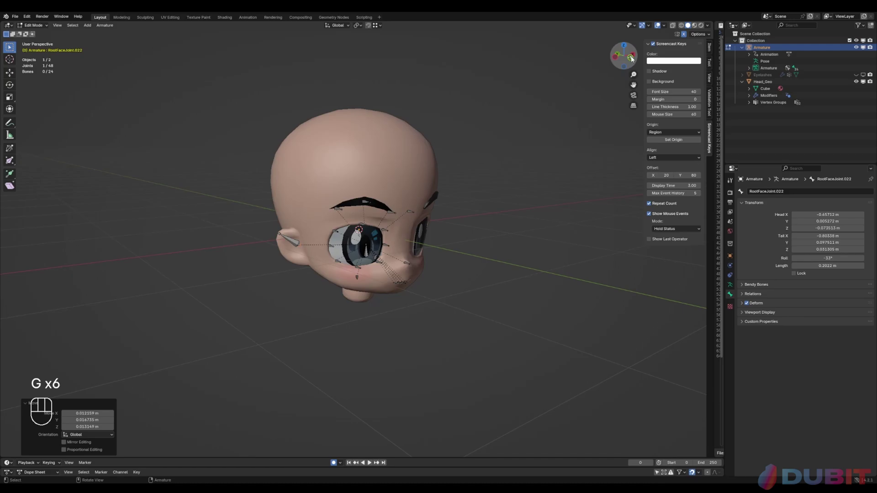
# - Duplicate the right cheek bone down to the lower cheek near the jaw and fit it to the surface
pyautogui.click(631, 56)
pyautogui.scroll(6, 366, 219)
pyautogui.keyDown('shift'); pyautogui.moveTo(384, 183); pyautogui.dragTo(341, 206, button='middle'); pyautogui.keyUp('shift')
pyautogui.click(340, 208)
pyautogui.scroll(4, 341, 256)
pyautogui.moveTo(183, 275); pyautogui.dragTo(329, 287, button='middle')
pyautogui.press('g')
pyautogui.hotkey('shift', 'd')
pyautogui.press('g')
pyautogui.press('g')
pyautogui.moveTo(456, 283); pyautogui.dragTo(319, 194, button='middle')
pyautogui.click(281, 283)
pyautogui.scroll(-2, 276, 189)
# - Rename the eyebrow's inner bone with a name starting with RightInner and the outer bone as RightOuterEyebrow
pyautogui.click(343, 183)
pyautogui.click(328, 195)
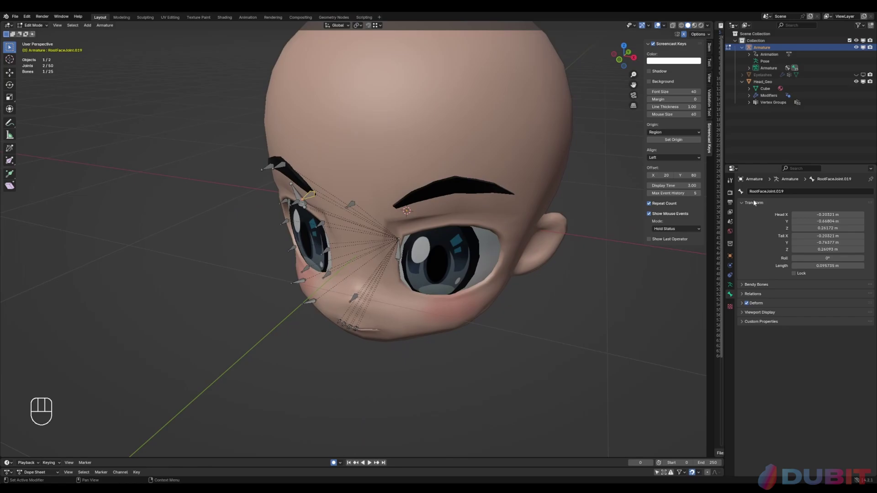
pyautogui.keyDown('alt'); pyautogui.moveTo(489, 201); pyautogui.dragTo(521, 190, button='middle'); pyautogui.keyUp('alt')
pyautogui.scroll(3, 521, 190)
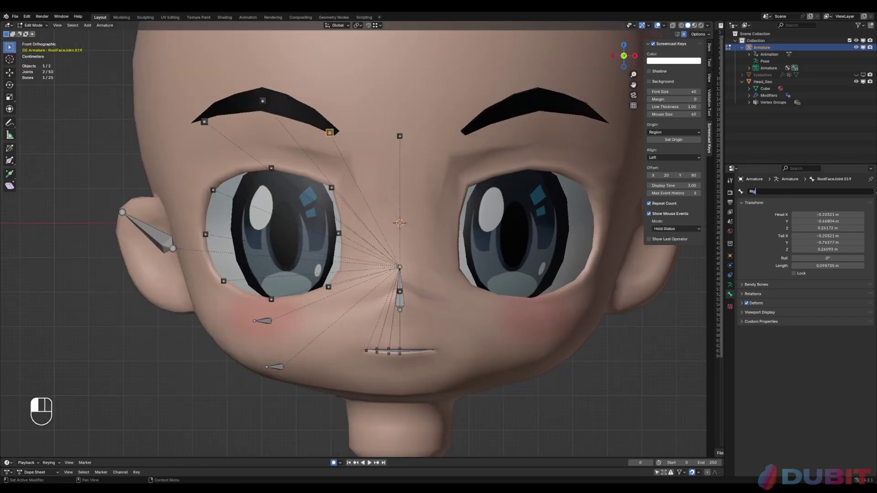
pyautogui.write('RightInner')
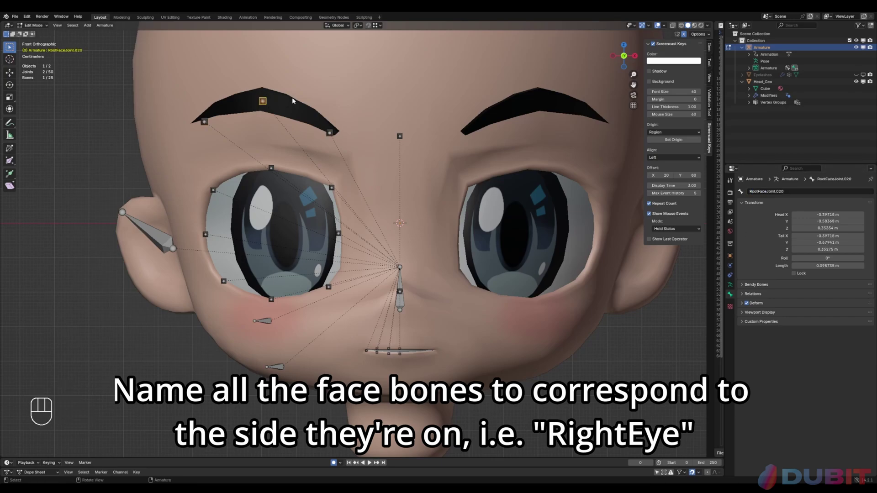
pyautogui.click(204, 121)
pyautogui.keyDown('shift'); pyautogui.moveTo(204, 121); pyautogui.dragTo(236, 181, button='middle'); pyautogui.keyUp('shift')
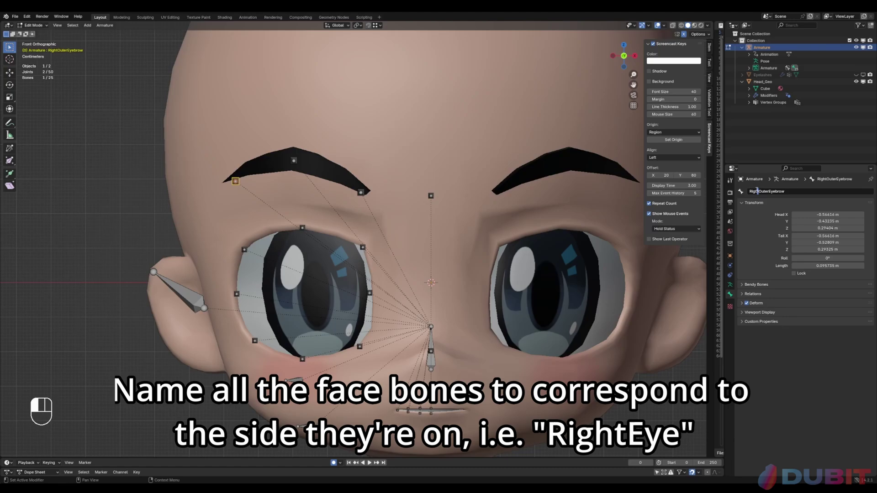
pyautogui.scroll(3, 337, 177)
# - Rename the middle bone of the right eyebrow with a name starting with Right
pyautogui.click(337, 177)
pyautogui.moveTo(298, 156)
pyautogui.mouseDown(button='middle')
pyautogui.moveTo(337, 177)
pyautogui.moveTo(299, 160)
pyautogui.mouseUp(button='middle')
pyautogui.scroll(-4, 334, 183)
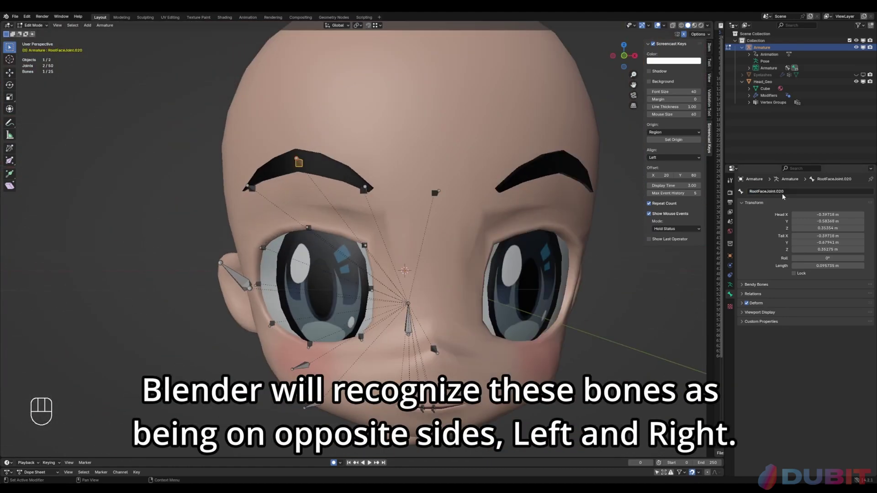
pyautogui.press('Return')
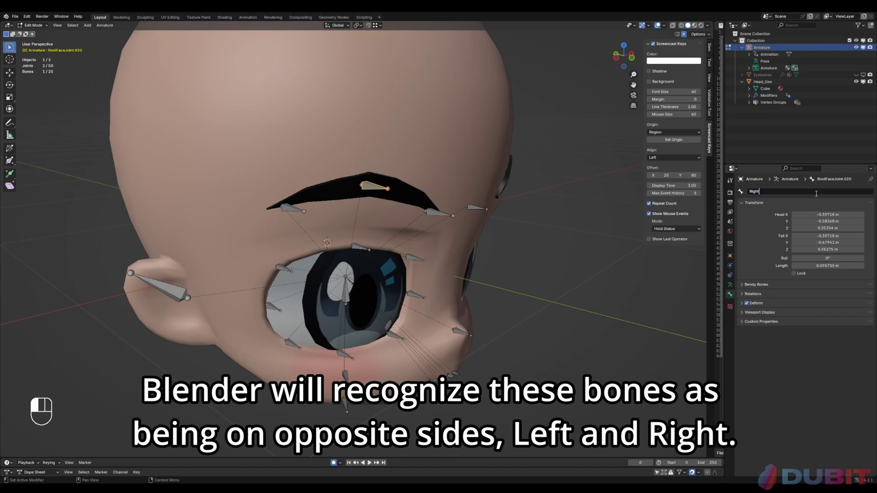
pyautogui.write('w')
pyautogui.press('Return')
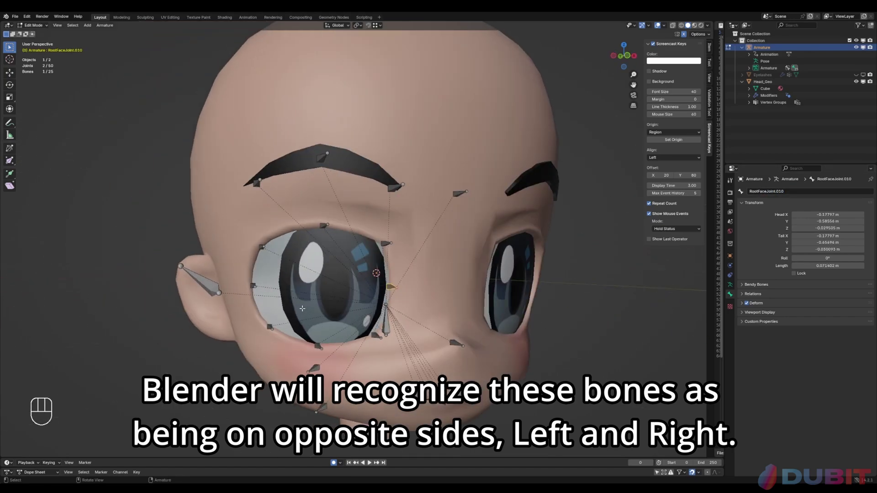
pyautogui.moveTo(301, 309); pyautogui.dragTo(465, 316, button='middle')
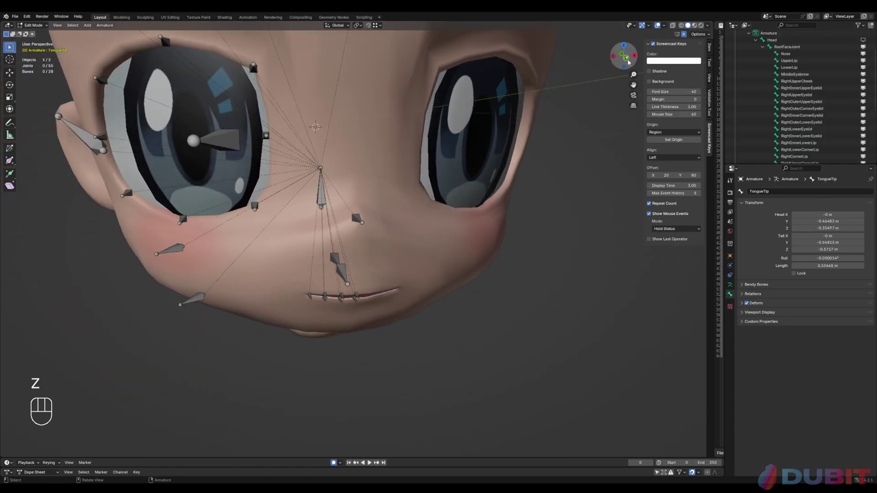
# - Select all right-side face bones in front view and try duplicating them off to the side with Flip Names enabled
pyautogui.click(626, 59)
pyautogui.scroll(-6, 425, 238)
pyautogui.scroll(3, 347, 219)
pyautogui.keyDown('shift'); pyautogui.moveTo(340, 214); pyautogui.dragTo(403, 263, button='middle'); pyautogui.keyUp('shift')
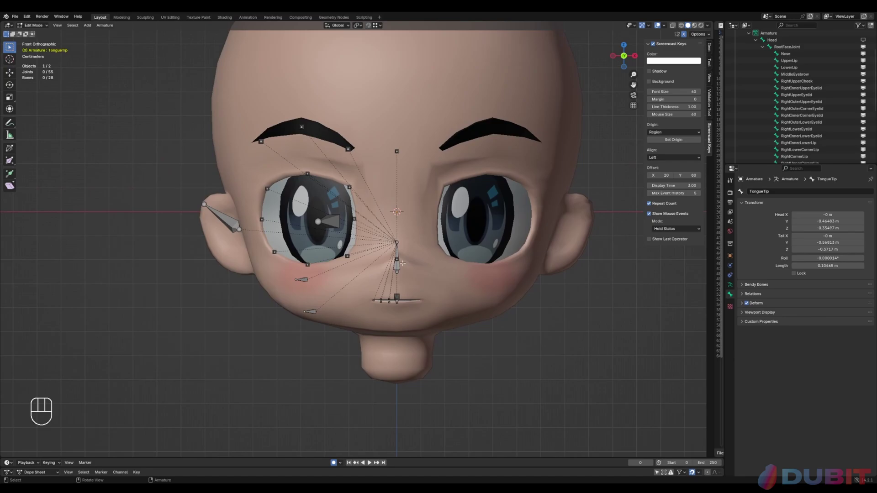
pyautogui.moveTo(163, 82); pyautogui.dragTo(400, 363)
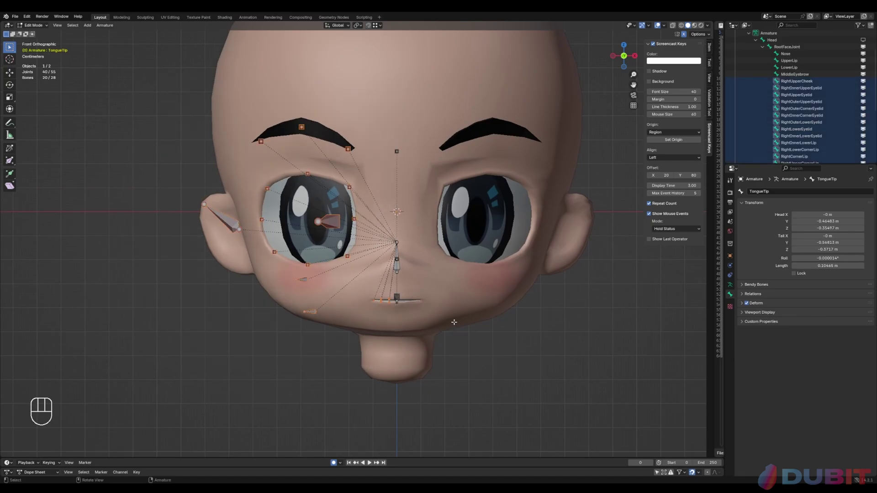
pyautogui.moveTo(454, 322); pyautogui.dragTo(461, 305, button='middle')
pyautogui.hotkey('shift', 'd')
pyautogui.click(353, 271)
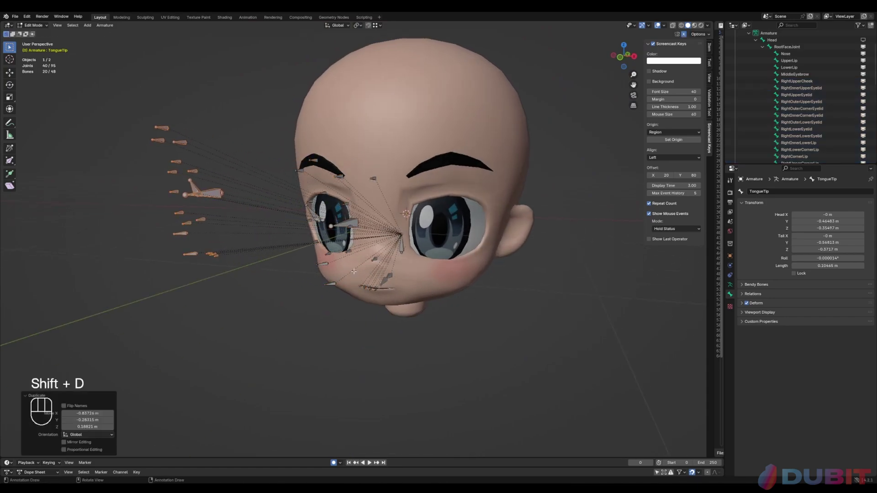
pyautogui.click(64, 406)
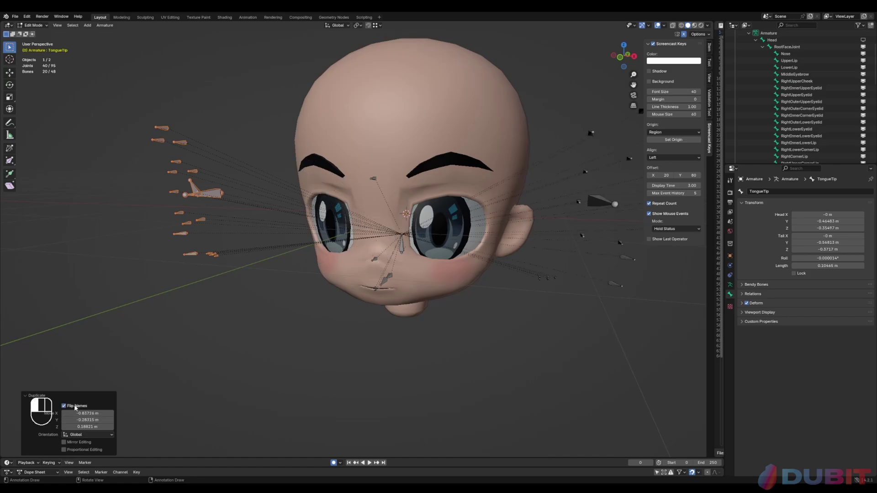
# - Undo the duplication with flipped names and the bone selection
pyautogui.moveTo(200, 381); pyautogui.dragTo(330, 344, button='middle')
pyautogui.moveTo(455, 294); pyautogui.dragTo(419, 277, button='middle')
pyautogui.hotkey('ctrl', 'z')
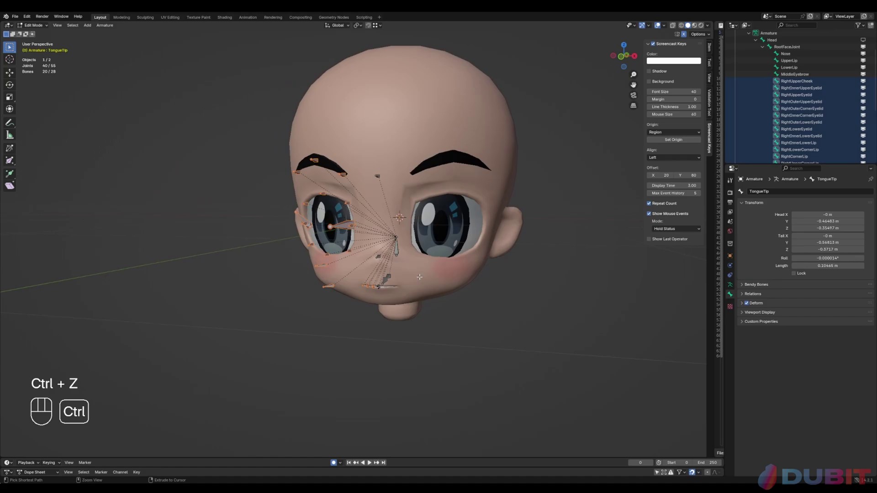
pyautogui.hotkey('ctrl', 'z')
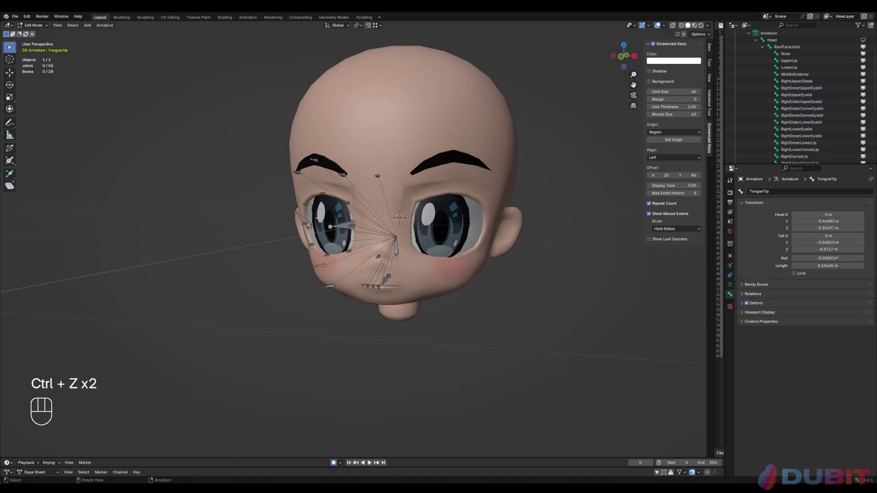
# - Duplicate all right-side face bones off to the side of the head and flip the copies' names to Left
pyautogui.moveTo(318, 218); pyautogui.dragTo(322, 213, button='middle')
pyautogui.scroll(2, 256, 177)
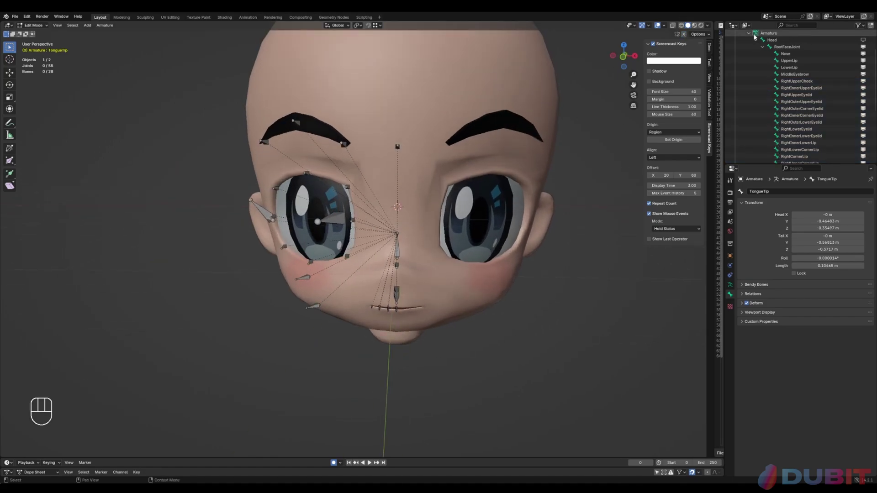
pyautogui.moveTo(207, 81); pyautogui.dragTo(390, 358)
pyautogui.hotkey('shift', 'd')
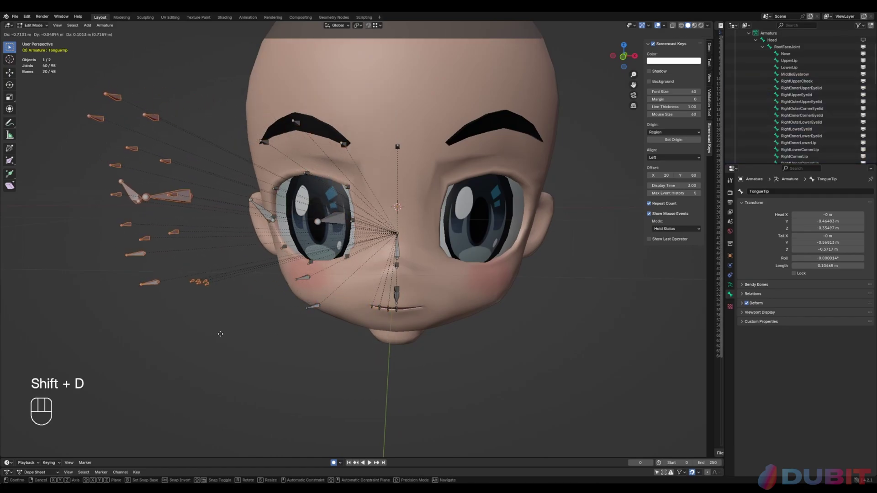
pyautogui.click(235, 343)
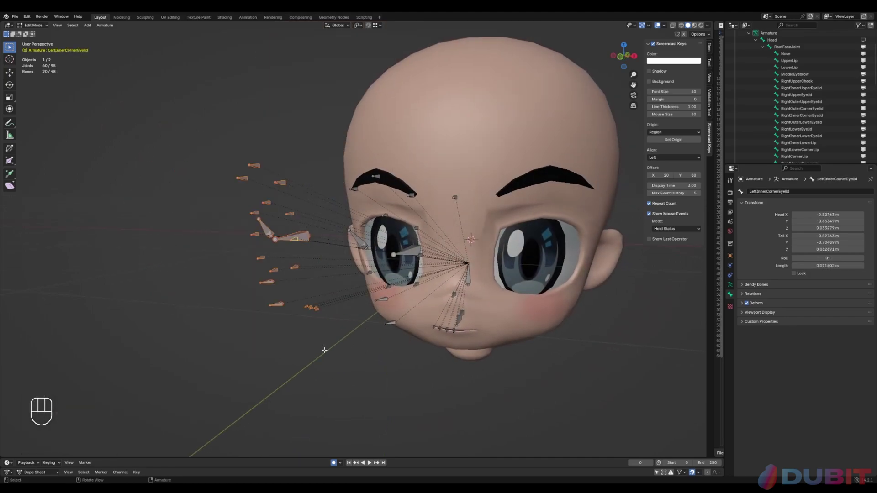
pyautogui.moveTo(324, 351); pyautogui.dragTo(342, 352, button='middle')
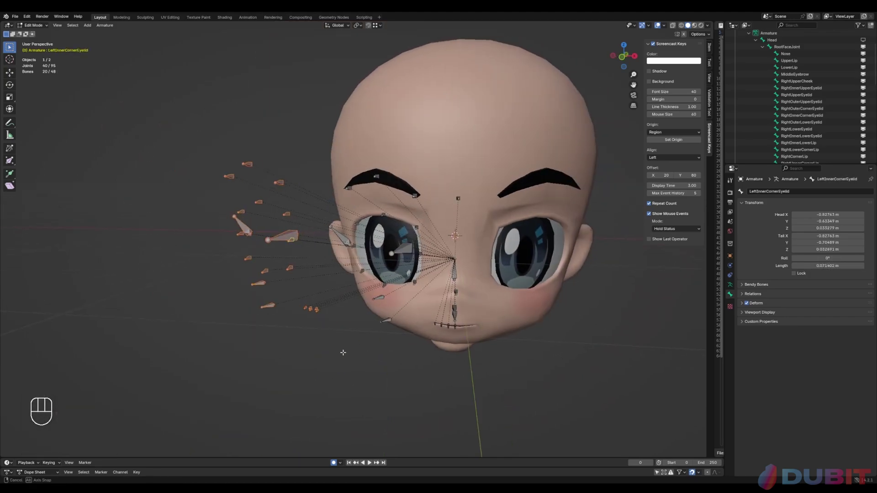
# - Move the Left-named bone copies farther away from the head and deselect them
pyautogui.press('g')
pyautogui.click(56, 297)
pyautogui.scroll(-4, 279, 298)
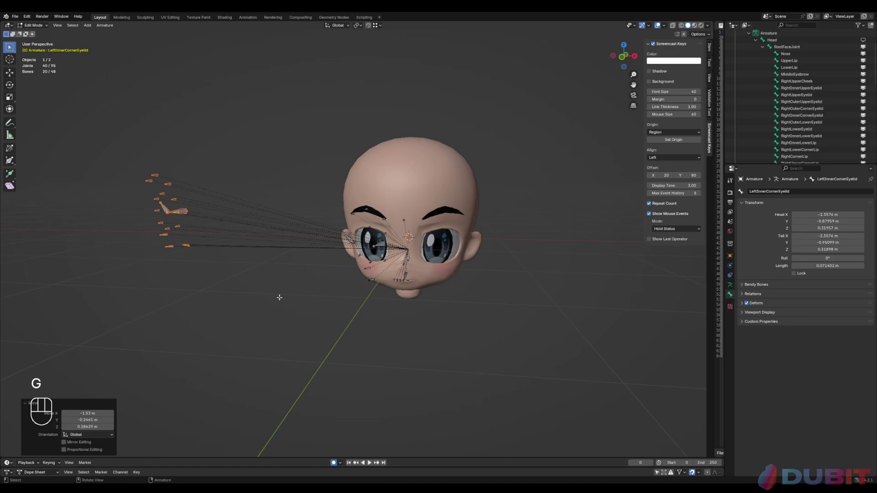
pyautogui.click(279, 298)
pyautogui.scroll(3, 280, 298)
pyautogui.moveTo(292, 297); pyautogui.dragTo(264, 266, button='middle')
pyautogui.scroll(1, 319, 288)
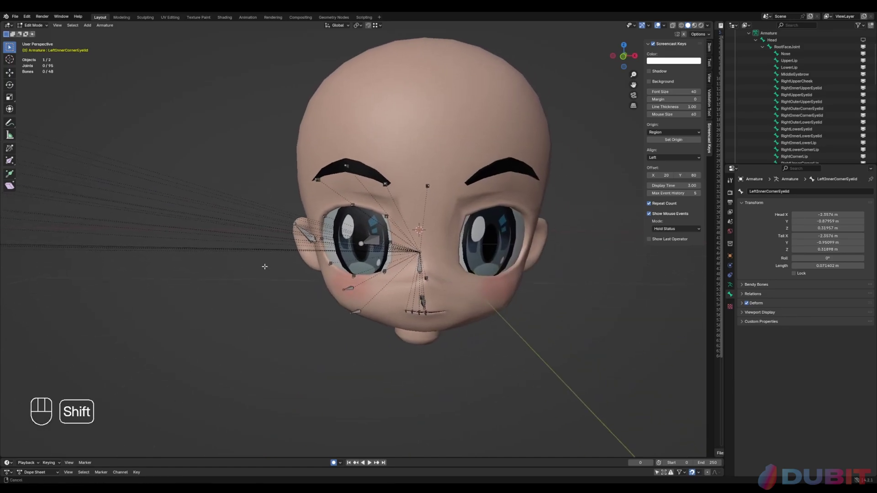
# - Enable X-axis mirroring, select the right-side face bones in front view and apply a zero-distance move to mirror the Left bones
pyautogui.click(624, 57)
pyautogui.scroll(3, 421, 263)
pyautogui.press('b')
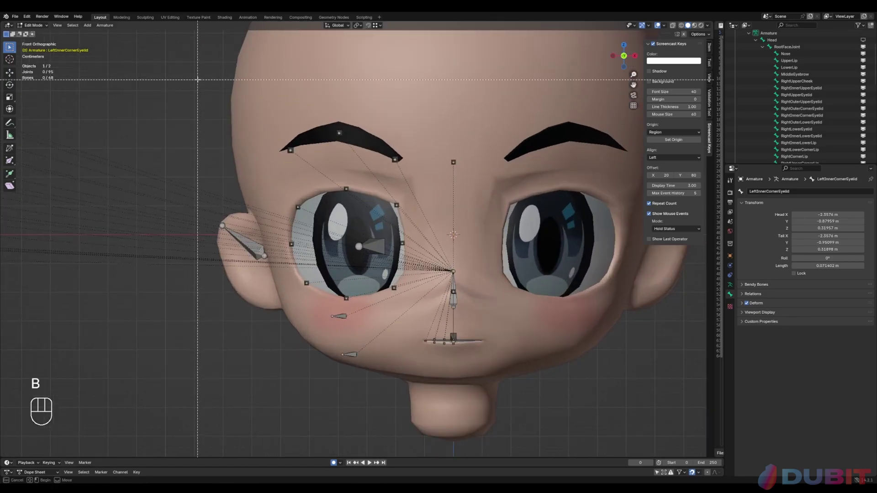
pyautogui.moveTo(191, 75); pyautogui.dragTo(448, 377)
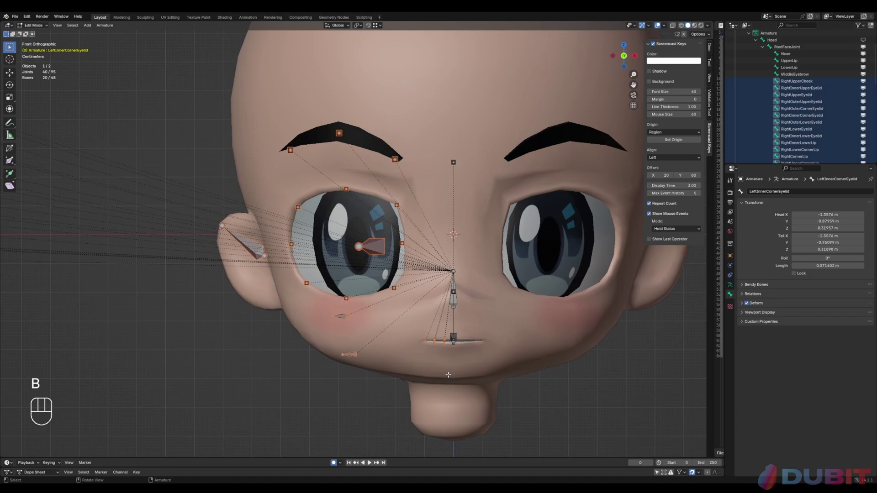
pyautogui.click(684, 34)
pyautogui.press('g')
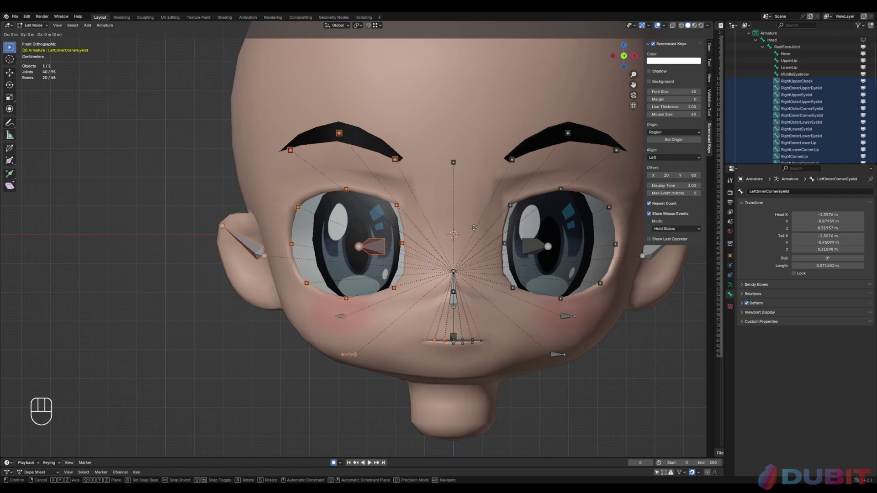
pyautogui.click(474, 227)
pyautogui.scroll(-3, 379, 214)
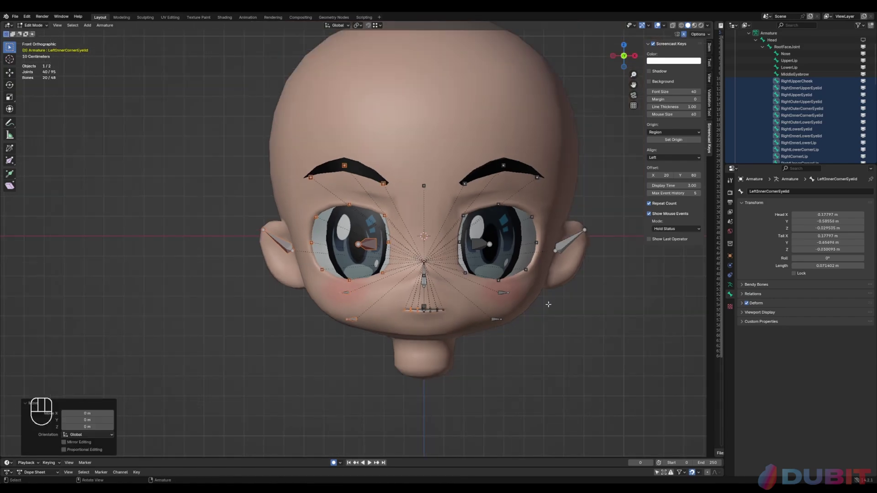
# - Inspect the mirrored rig by selecting the left eye bone and testing a move without keeping it
pyautogui.moveTo(528, 308); pyautogui.dragTo(528, 308)
pyautogui.keyDown('shift'); pyautogui.moveTo(528, 309); pyautogui.dragTo(490, 305, button='middle'); pyautogui.keyUp('shift')
pyautogui.scroll(1, 480, 279)
pyautogui.click(460, 246)
pyautogui.moveTo(458, 246); pyautogui.dragTo(419, 288, button='middle')
pyautogui.press('g')
pyautogui.rightClick(467, 269)
pyautogui.scroll(-3, 425, 296)
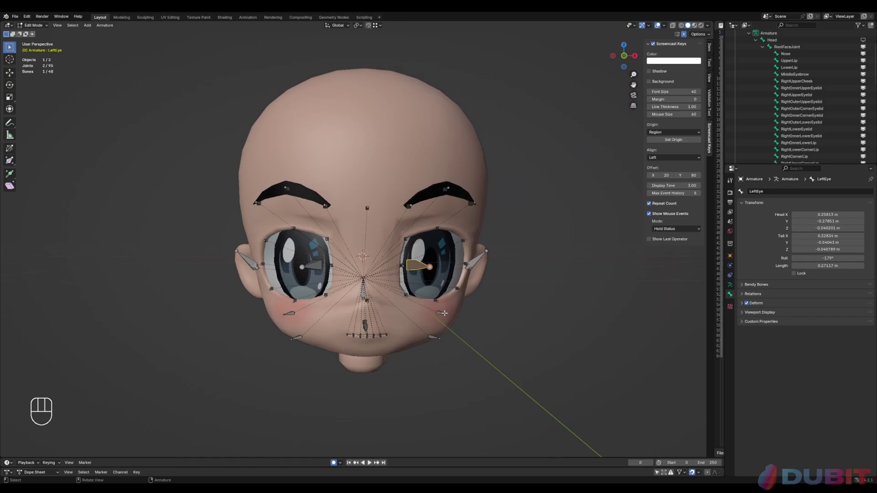
# - Check the mirroring by box-selecting the left eye, eyebrow and cheek bones and testing a move without keeping it
pyautogui.scroll(3, 439, 292)
pyautogui.press('g')
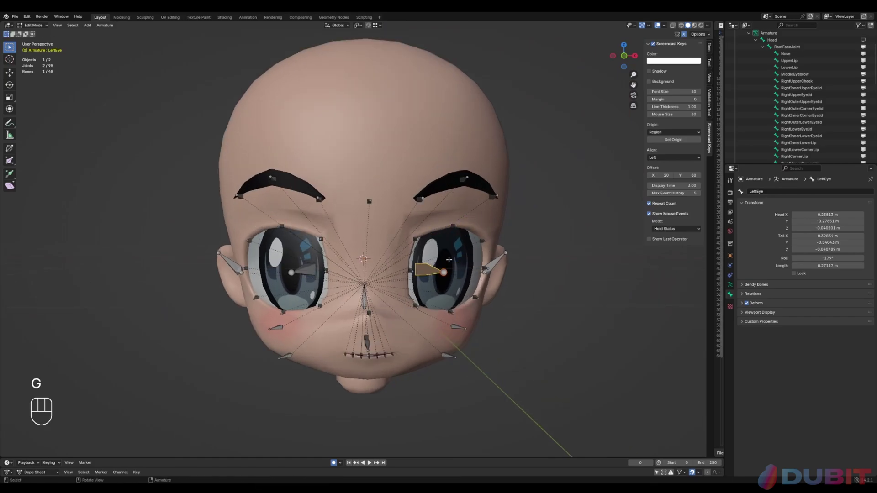
pyautogui.moveTo(567, 427); pyautogui.dragTo(401, 148)
pyautogui.press('g')
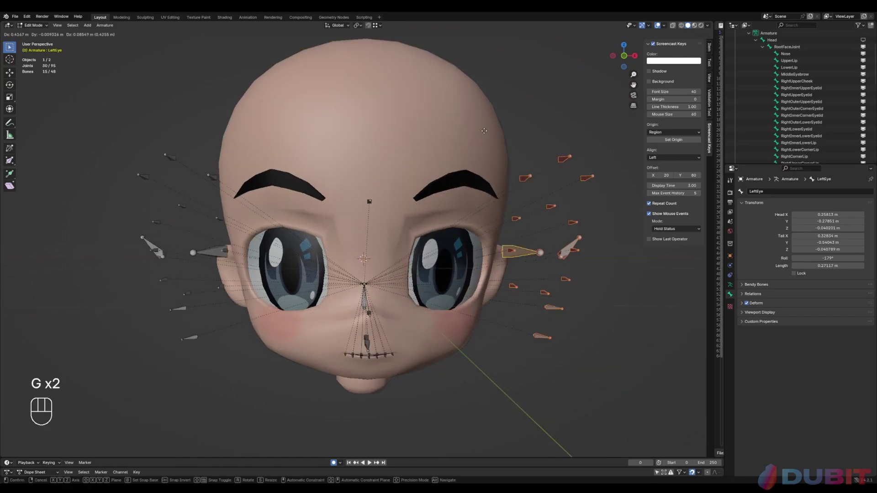
pyautogui.rightClick(495, 194)
# - Add the left-side lip bones to the selection and test moving them freely and along Y, cancelling each move
pyautogui.moveTo(438, 365); pyautogui.dragTo(402, 356, button='middle')
pyautogui.press('b')
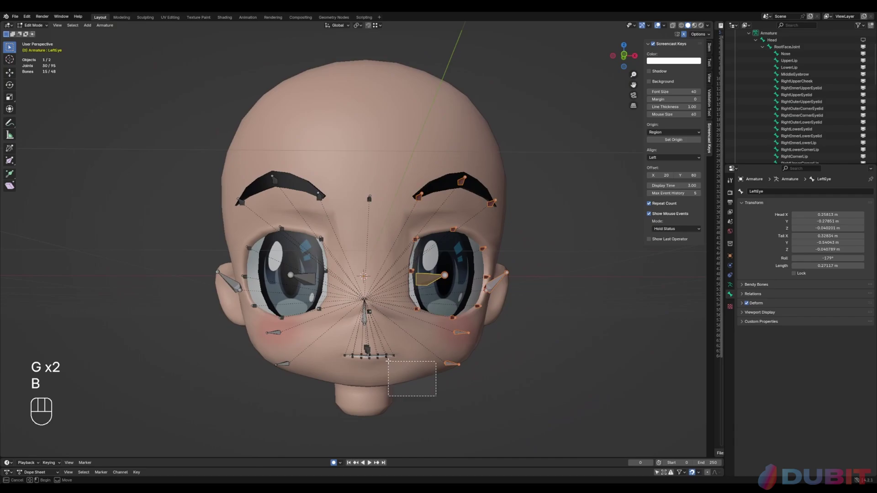
pyautogui.moveTo(376, 340); pyautogui.dragTo(375, 340)
pyautogui.press('g')
pyautogui.rightClick(386, 317)
pyautogui.moveTo(394, 358); pyautogui.dragTo(312, 375, button='middle')
pyautogui.press('g')
pyautogui.rightClick(371, 352)
pyautogui.moveTo(371, 353); pyautogui.dragTo(350, 333, button='middle')
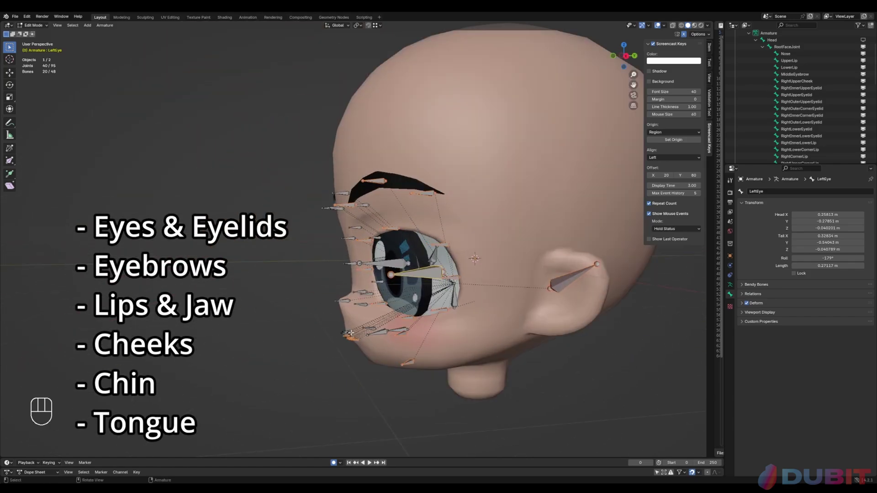
pyautogui.press('g')
pyautogui.press('y')
pyautogui.rightClick(402, 279)
# - Select the left ear bone and examine the mirrored face bones around the head, briefly toggling wireframe shading
pyautogui.moveTo(402, 280); pyautogui.dragTo(499, 287, button='middle')
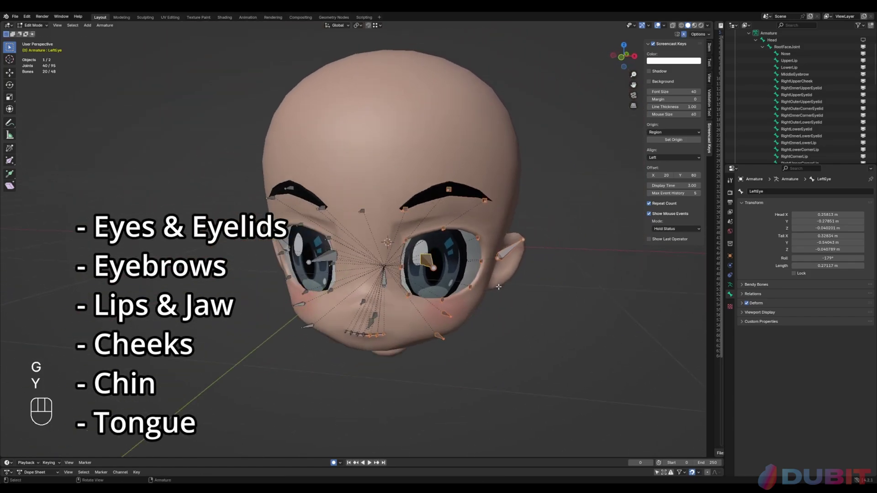
pyautogui.click(508, 251)
pyautogui.moveTo(508, 251)
pyautogui.mouseDown(button='middle')
pyautogui.moveTo(560, 257)
pyautogui.moveTo(493, 249)
pyautogui.mouseUp(button='middle')
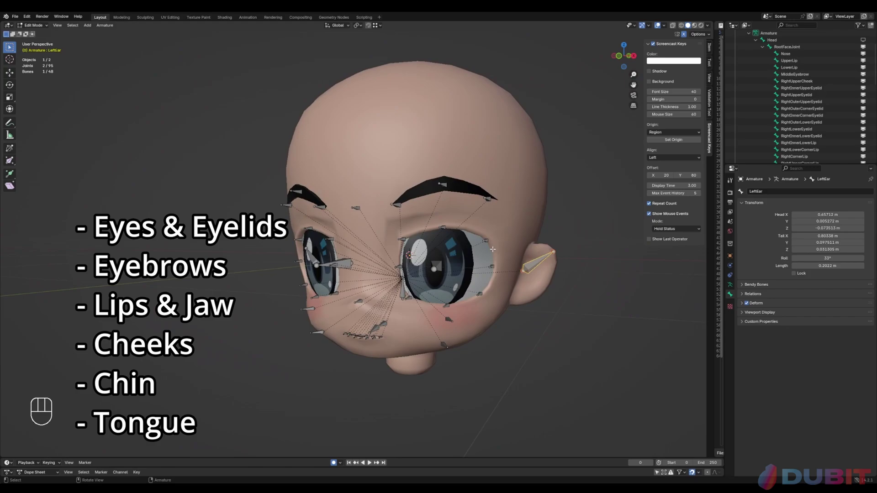
pyautogui.scroll(3, 492, 250)
pyautogui.hotkey('shift', 'z')
pyautogui.press('z')
pyautogui.scroll(-4, 577, 321)
pyautogui.keyDown('shift'); pyautogui.moveTo(578, 321); pyautogui.dragTo(516, 316, button='middle'); pyautogui.keyUp('shift')
pyautogui.scroll(2, 451, 302)
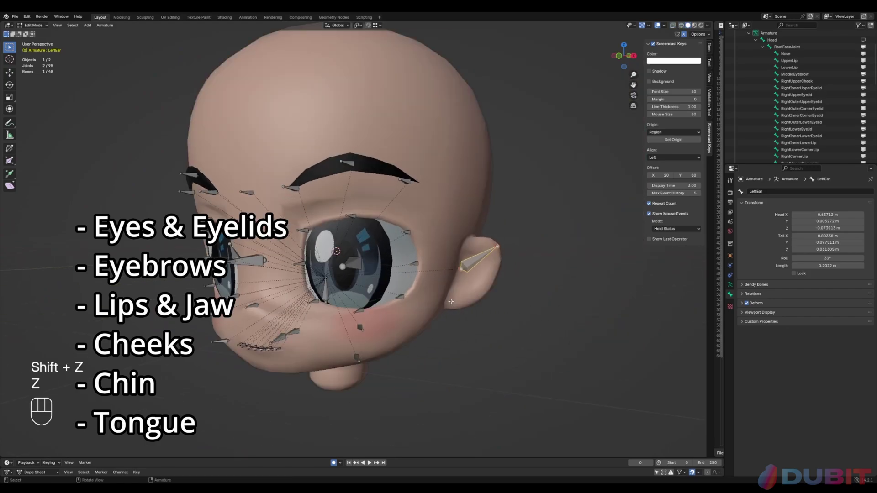
pyautogui.scroll(2, 451, 301)
# - Leave Edit Mode and switch the armature to Pose Mode with the left eye bone selected
pyautogui.press('Tab')
pyautogui.click(457, 294)
pyautogui.moveTo(457, 294); pyautogui.dragTo(421, 278, button='middle')
pyautogui.click(404, 257)
pyautogui.hotkey('ctrl', 'Tab')
pyautogui.scroll(-2, 409, 292)
pyautogui.scroll(-2, 421, 279)
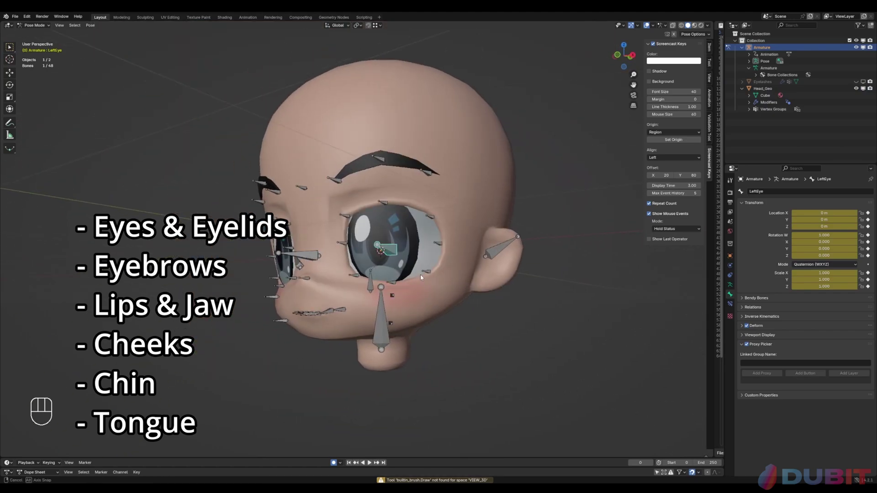
pyautogui.click(415, 362)
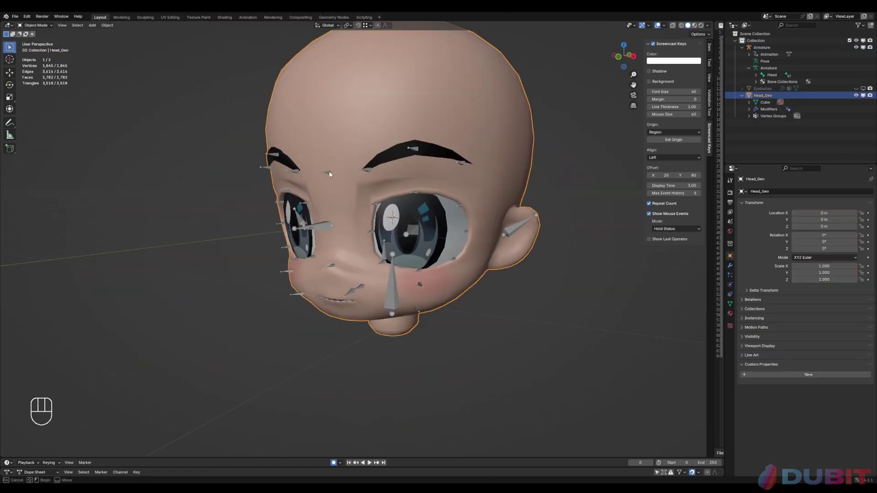
pyautogui.click(329, 172)
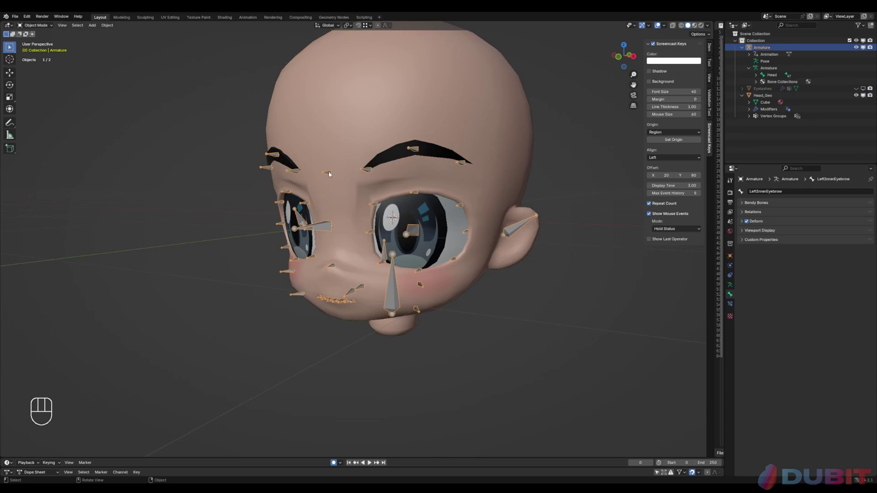
pyautogui.moveTo(333, 148); pyautogui.dragTo(310, 145, button='middle')
pyautogui.keyDown('shift'); pyautogui.click(325, 144); pyautogui.keyUp('shift')
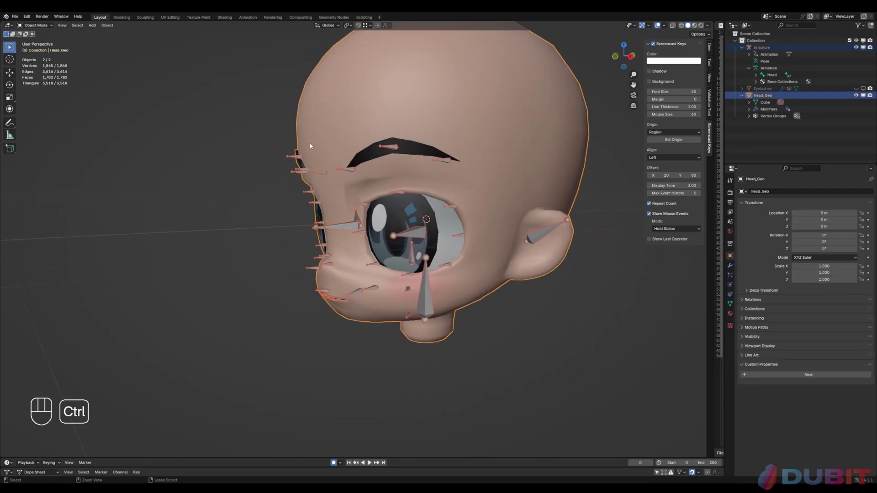
pyautogui.hotkey('ctrl', 'p')
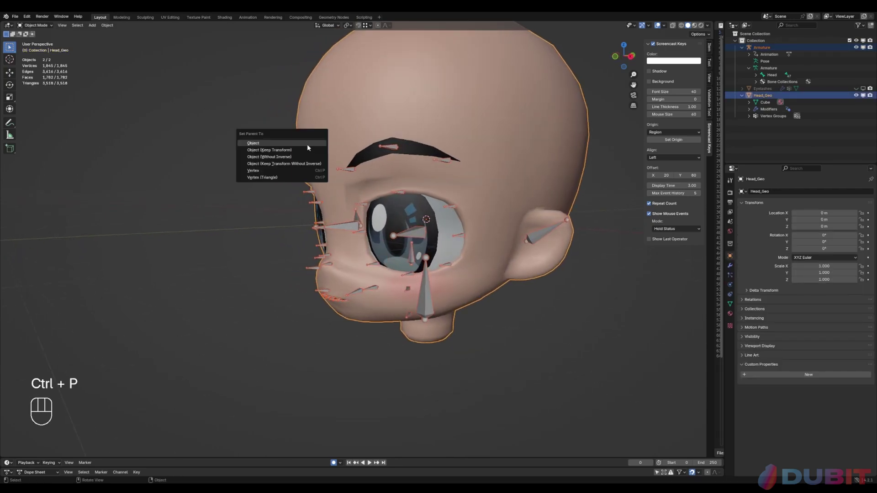
pyautogui.click(308, 151)
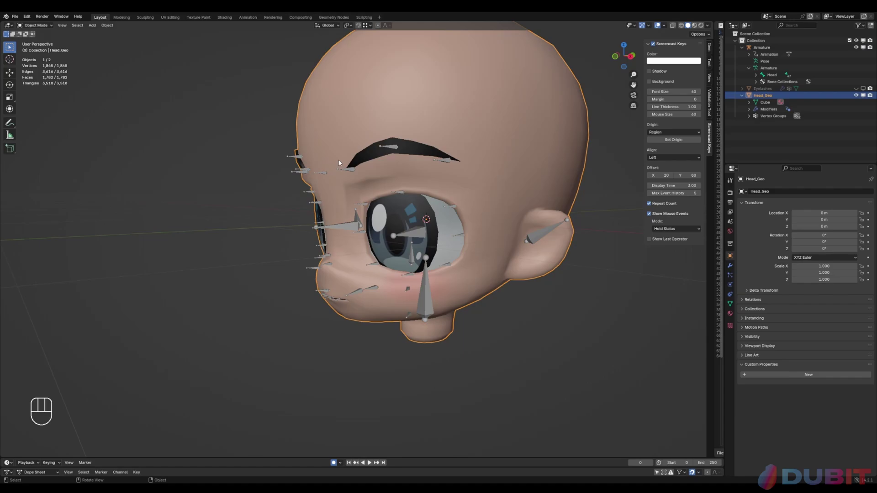
# - Add the armature to the selection as the active object and parent Head_Geo to it With Empty Groups
pyautogui.keyDown('shift'); pyautogui.click(351, 171); pyautogui.keyUp('shift')
pyautogui.hotkey('ctrl', 'p')
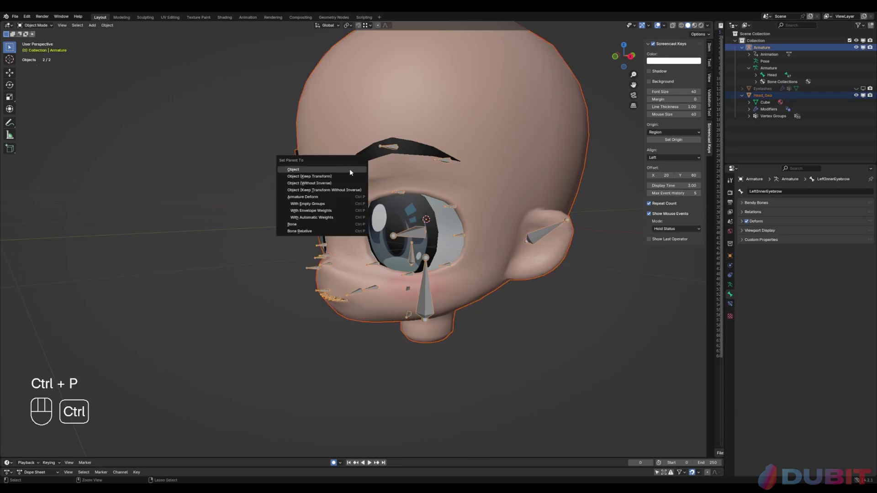
pyautogui.click(351, 172)
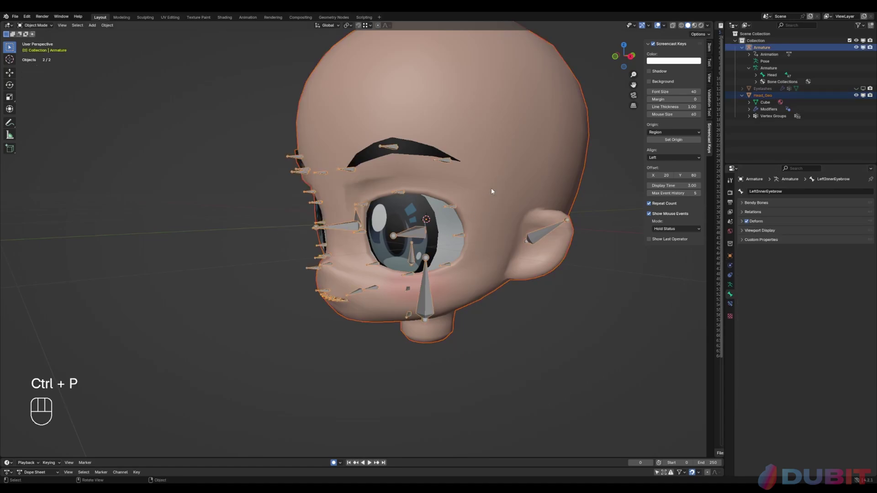
pyautogui.keyDown('shift'); pyautogui.click(462, 198); pyautogui.keyUp('shift')
pyautogui.keyDown('shift'); pyautogui.click(453, 209); pyautogui.keyUp('shift')
pyautogui.hotkey('ctrl', 'p')
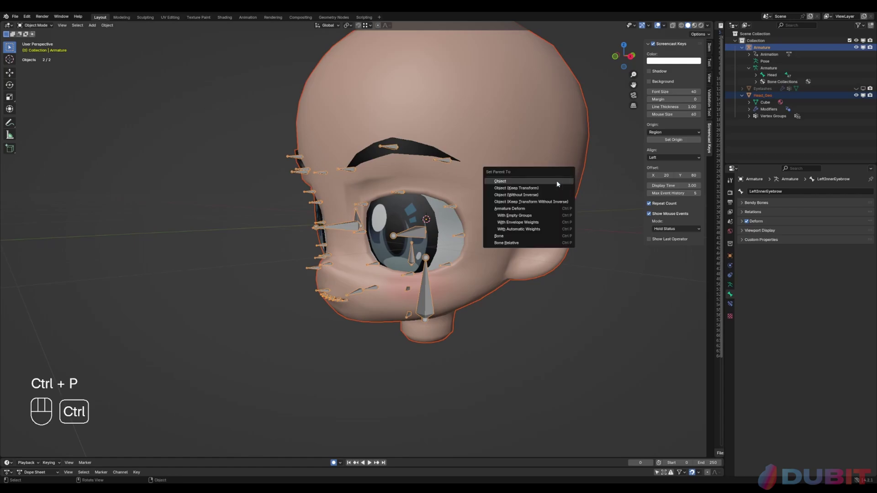
pyautogui.click(530, 216)
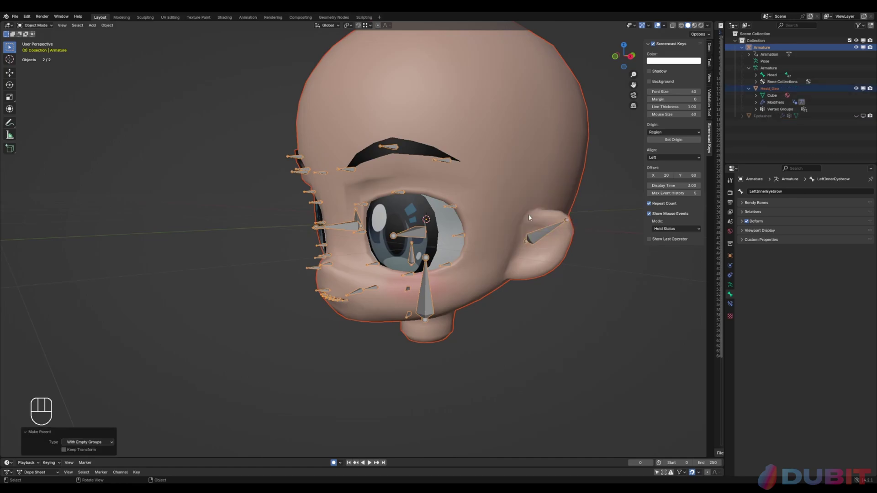
# - Select only the armature and disable Lock Object Modes
pyautogui.click(392, 148)
pyautogui.click(27, 17)
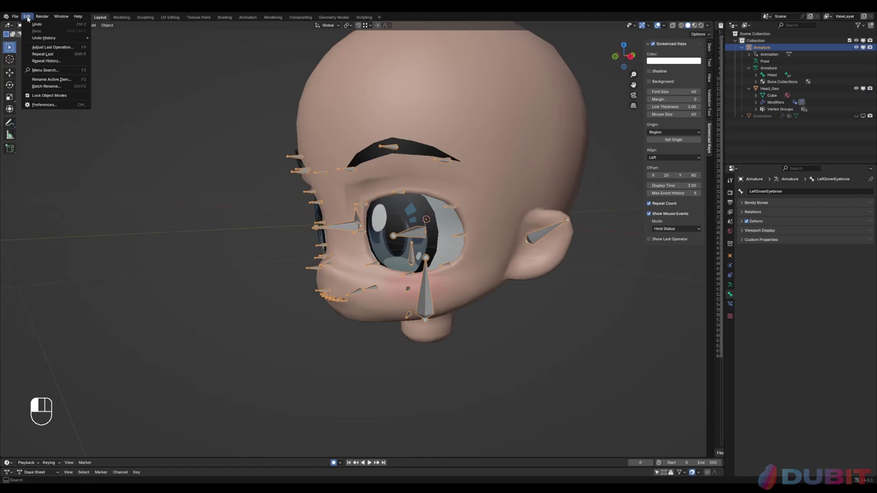
pyautogui.click(50, 96)
# - Put Head_Geo in Weight Paint mode and the armature in Pose Mode, and make the head mesh active
pyautogui.scroll(3, 418, 116)
pyautogui.click(418, 116)
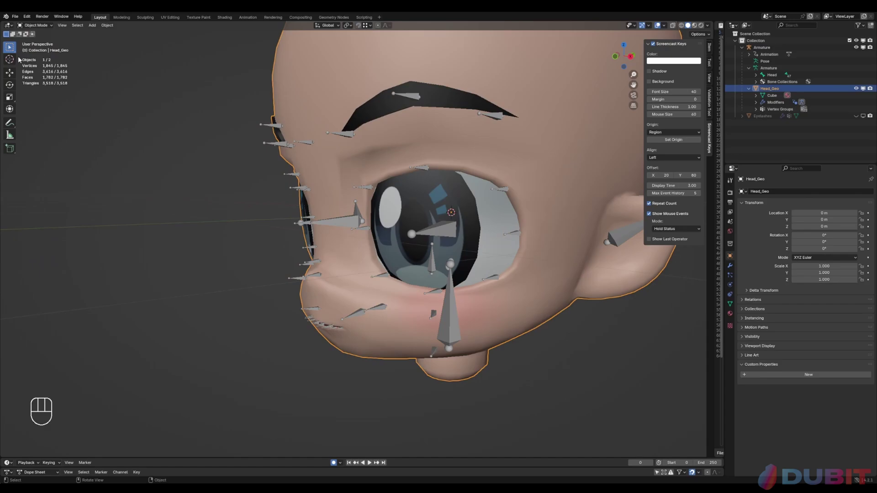
pyautogui.click(36, 25)
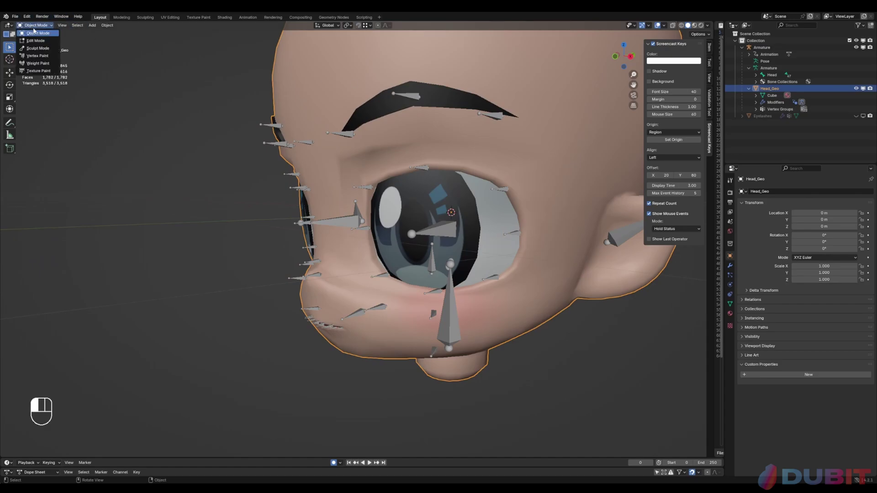
pyautogui.click(34, 62)
pyautogui.keyDown('alt'); pyautogui.click(410, 97); pyautogui.keyUp('alt')
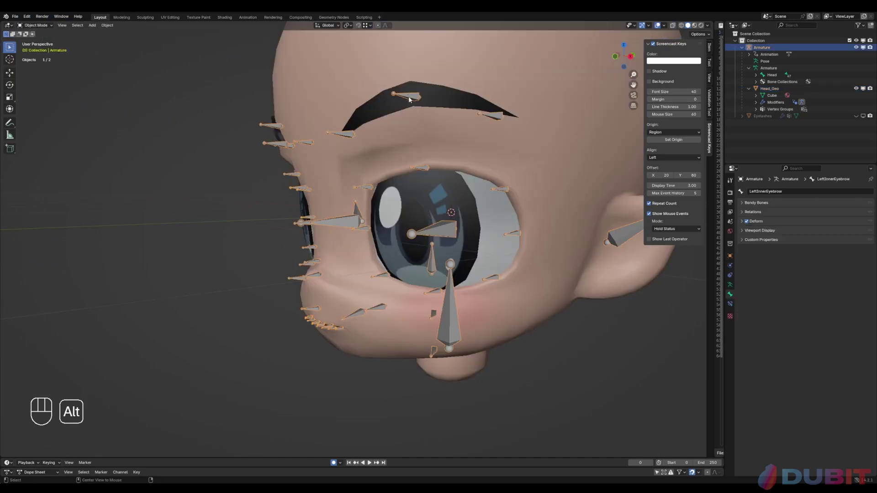
pyautogui.click(36, 25)
pyautogui.click(33, 49)
pyautogui.keyDown('shift'); pyautogui.click(340, 112); pyautogui.keyUp('shift')
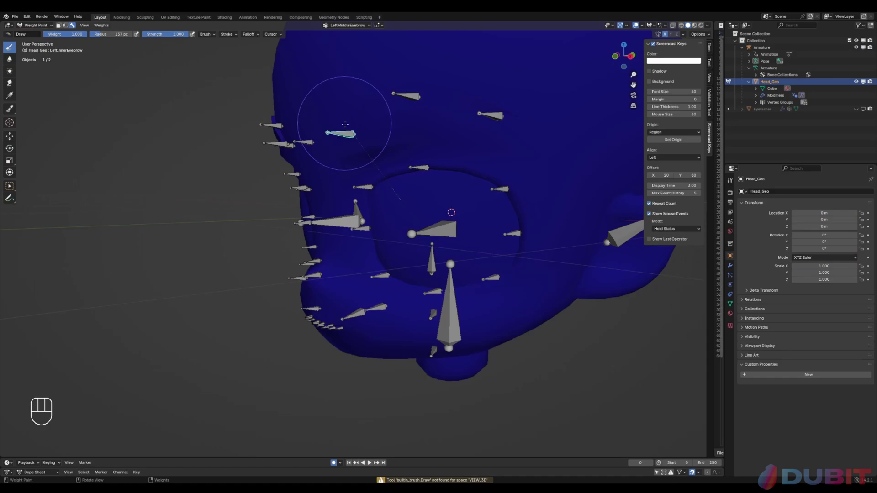
# - Examine the head mesh weights of the left eyebrow and upper lip bones one by one
pyautogui.keyDown('alt'); pyautogui.click(405, 96); pyautogui.keyUp('alt')
pyautogui.keyDown('alt'); pyautogui.click(345, 134); pyautogui.keyUp('alt')
pyautogui.moveTo(338, 215); pyautogui.dragTo(420, 146, button='middle')
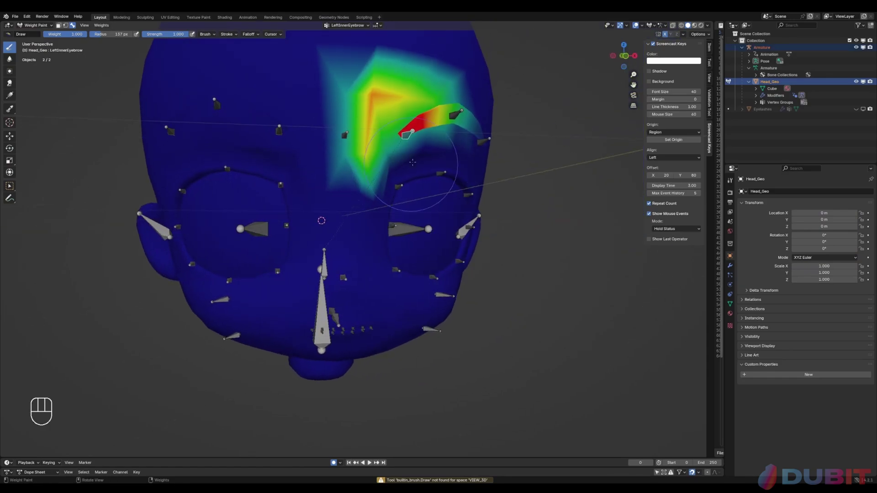
pyautogui.keyDown('alt'); pyautogui.click(462, 119); pyautogui.keyUp('alt')
pyautogui.scroll(-2, 473, 174)
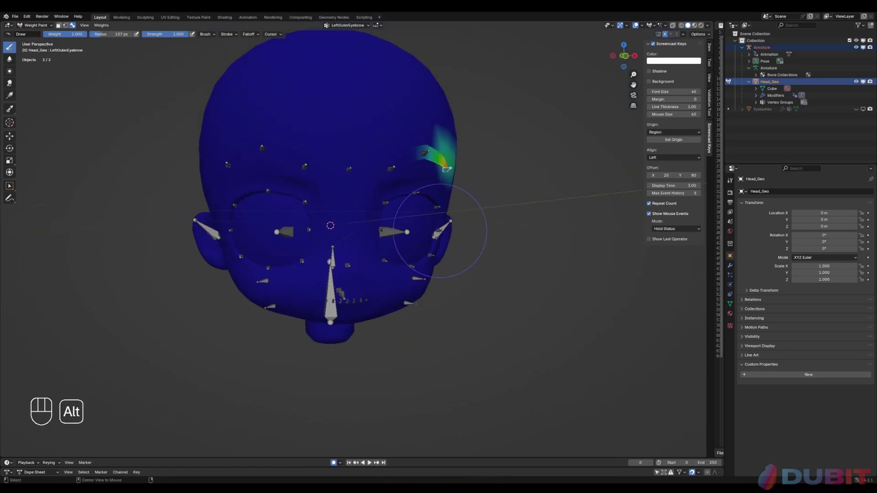
pyautogui.keyDown('alt'); pyautogui.click(442, 232); pyautogui.keyUp('alt')
pyautogui.keyDown('alt'); pyautogui.click(360, 302); pyautogui.keyUp('alt')
pyautogui.keyDown('alt'); pyautogui.click(361, 302); pyautogui.keyUp('alt')
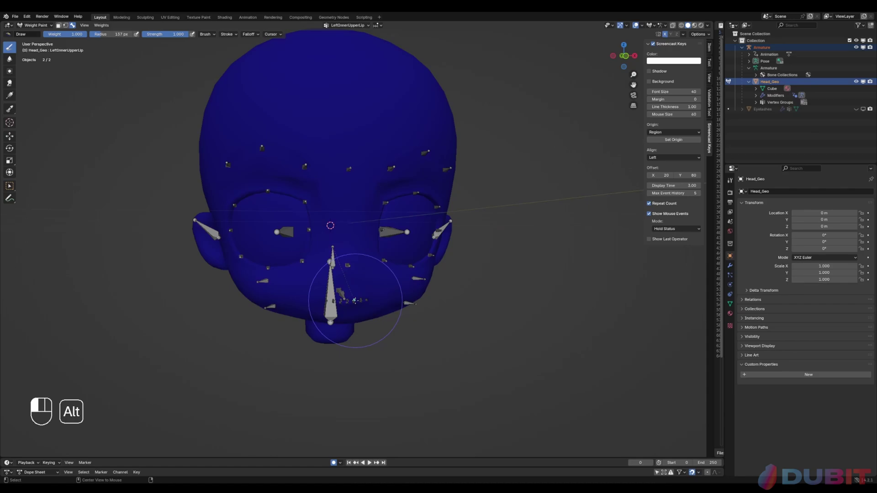
# - Switch the viewport to wireframe shading and examine the weights of the left lip corner bones
pyautogui.click(681, 26)
pyautogui.scroll(3, 407, 364)
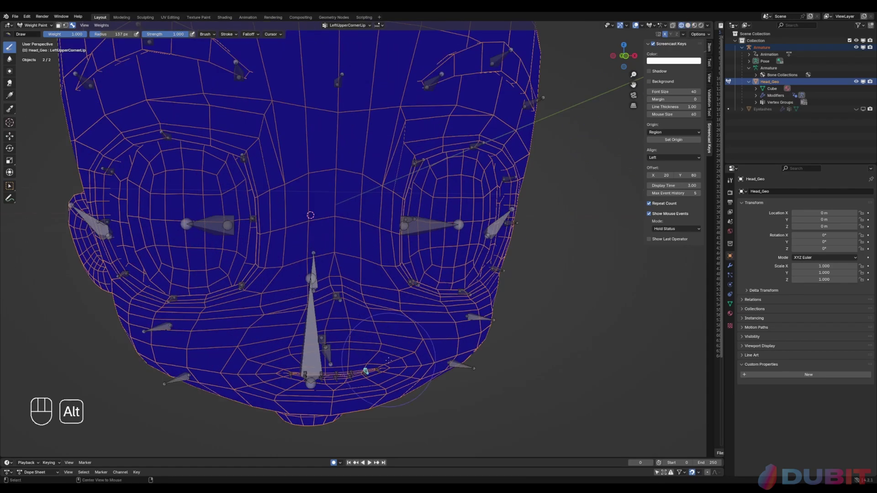
pyautogui.keyDown('alt'); pyautogui.click(379, 369); pyautogui.keyUp('alt')
pyautogui.moveTo(379, 369); pyautogui.dragTo(301, 354, button='middle')
# - Examine the Nose bone's weights and test a move of the bone without keeping it
pyautogui.keyDown('alt'); pyautogui.click(298, 287); pyautogui.keyUp('alt')
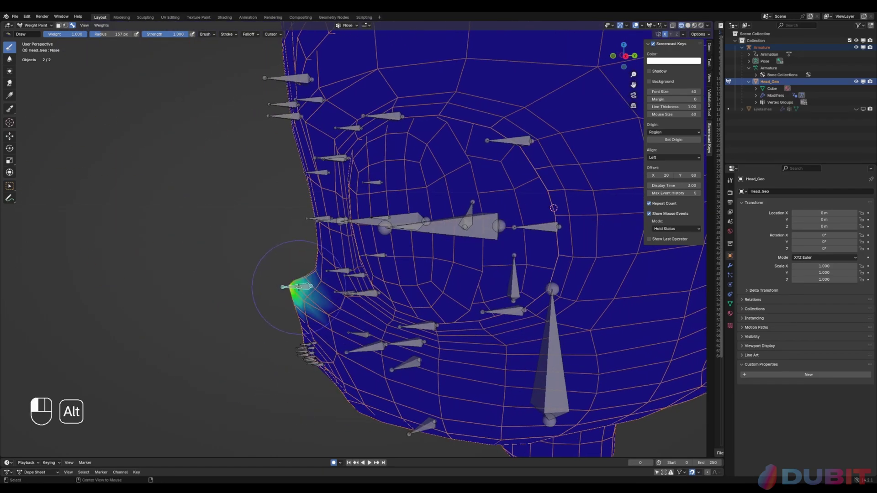
pyautogui.scroll(-4, 298, 286)
pyautogui.press('g')
pyautogui.rightClick(298, 301)
pyautogui.scroll(2, 298, 300)
pyautogui.moveTo(298, 300); pyautogui.dragTo(277, 249, button='middle')
pyautogui.scroll(-4, 405, 251)
pyautogui.scroll(4, 278, 250)
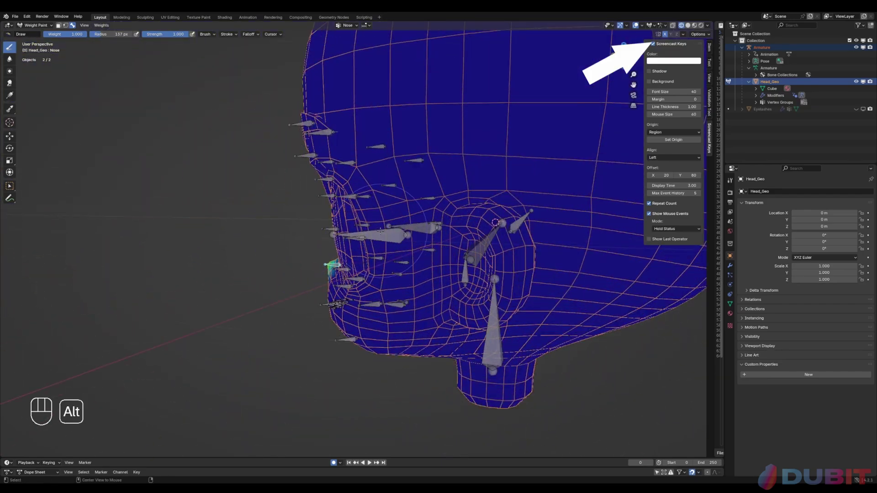
# - Examine the weights of the LeftEye, Head, RootFaceJoint and LeftEar bones on the head mesh
pyautogui.keyDown('alt'); pyautogui.click(367, 232); pyautogui.keyUp('alt')
pyautogui.moveTo(368, 232); pyautogui.dragTo(438, 250, button='middle')
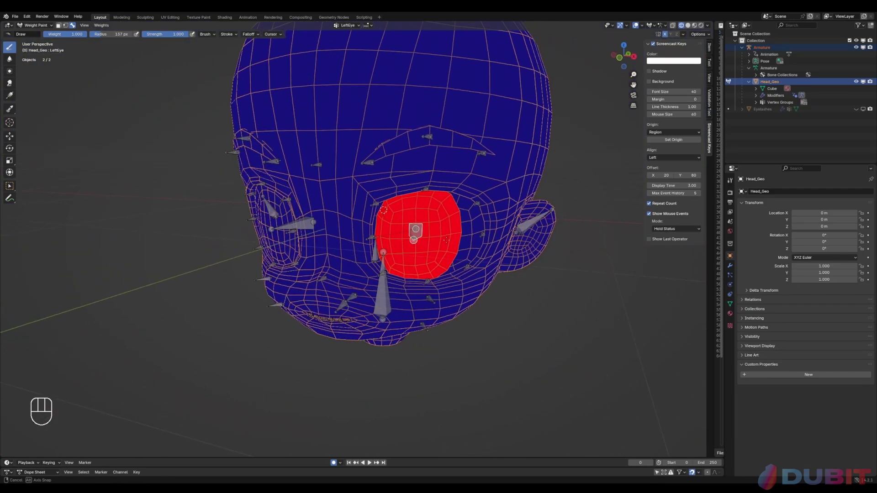
pyautogui.keyDown('alt'); pyautogui.click(385, 279); pyautogui.keyUp('alt')
pyautogui.moveTo(385, 279); pyautogui.dragTo(420, 246, button='middle')
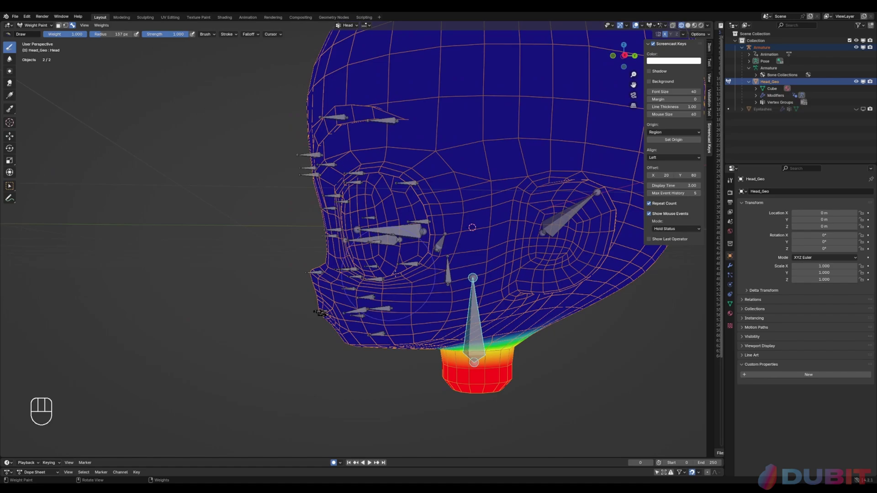
pyautogui.keyDown('alt'); pyautogui.click(420, 247); pyautogui.keyUp('alt')
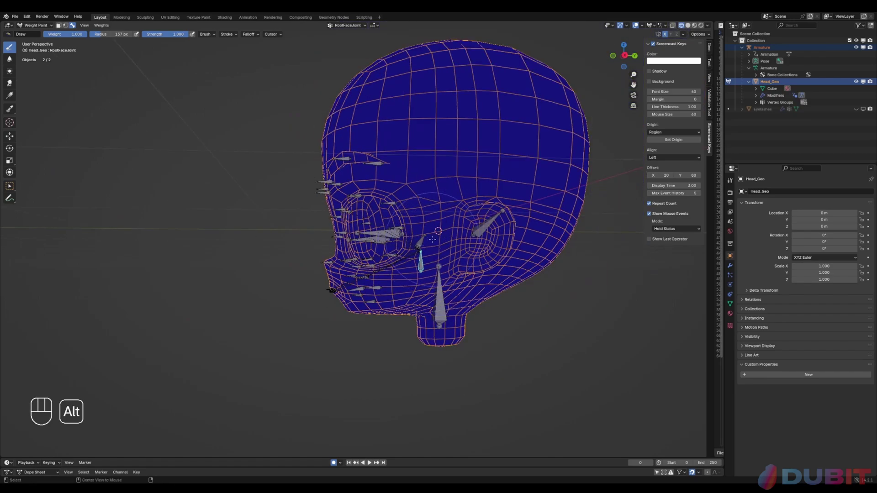
pyautogui.keyDown('alt'); pyautogui.click(486, 228); pyautogui.keyUp('alt')
pyautogui.moveTo(486, 227); pyautogui.dragTo(521, 229, button='middle')
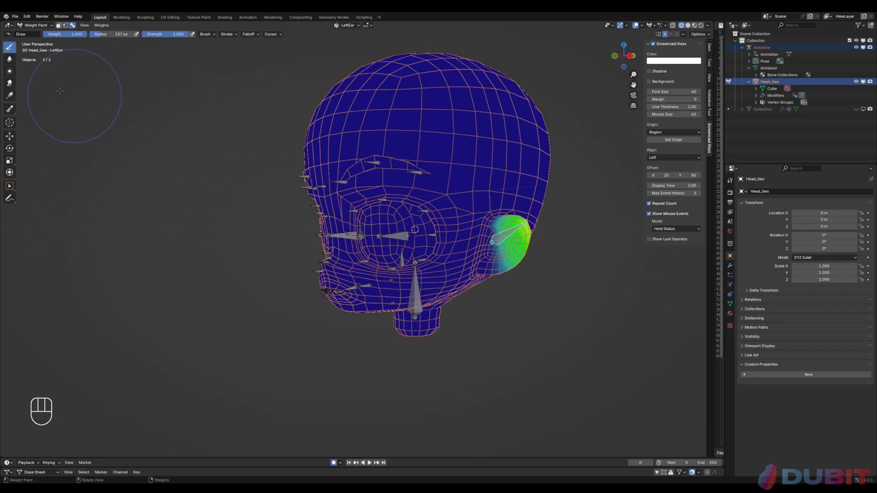
# - Return to Object Mode, remove the head mesh's vertex groups and switch the viewport to solid shading
pyautogui.click(41, 26)
pyautogui.click(35, 33)
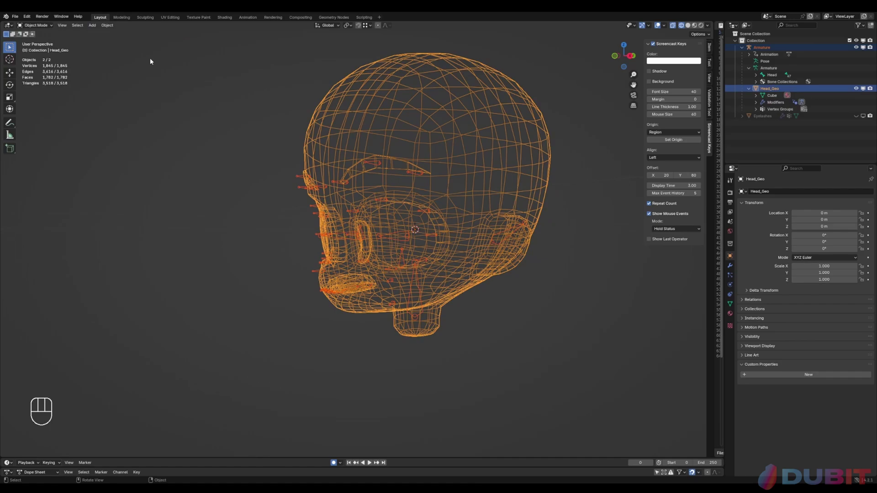
pyautogui.click(447, 172)
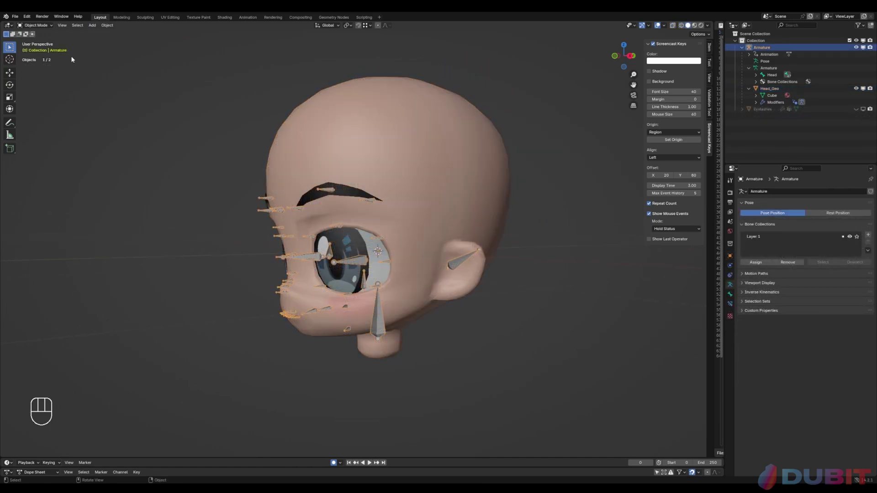
# - Put the armature in Pose Mode and the head mesh in Weight Paint mode
pyautogui.click(34, 27)
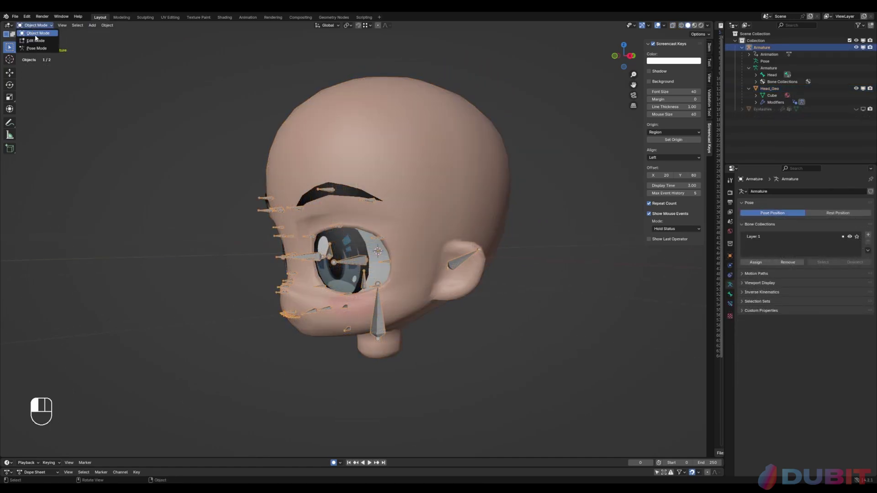
pyautogui.click(39, 48)
pyautogui.click(409, 169)
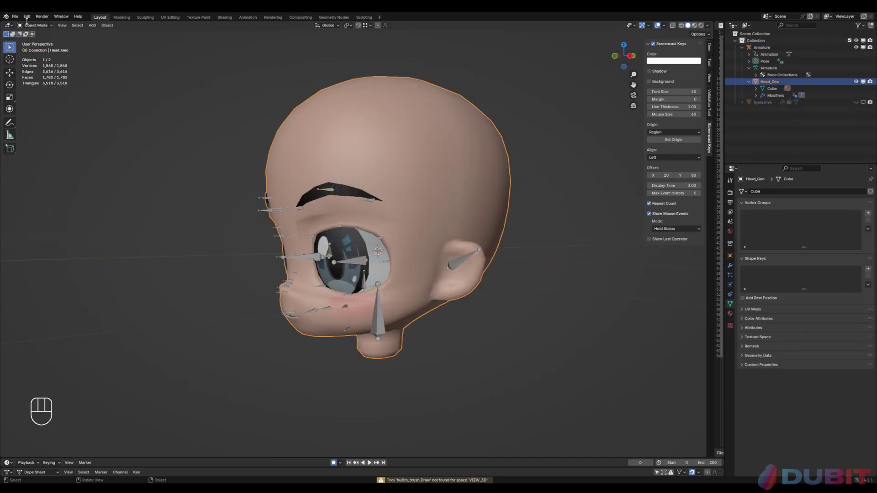
pyautogui.click(36, 25)
pyautogui.click(41, 65)
pyautogui.scroll(3, 379, 206)
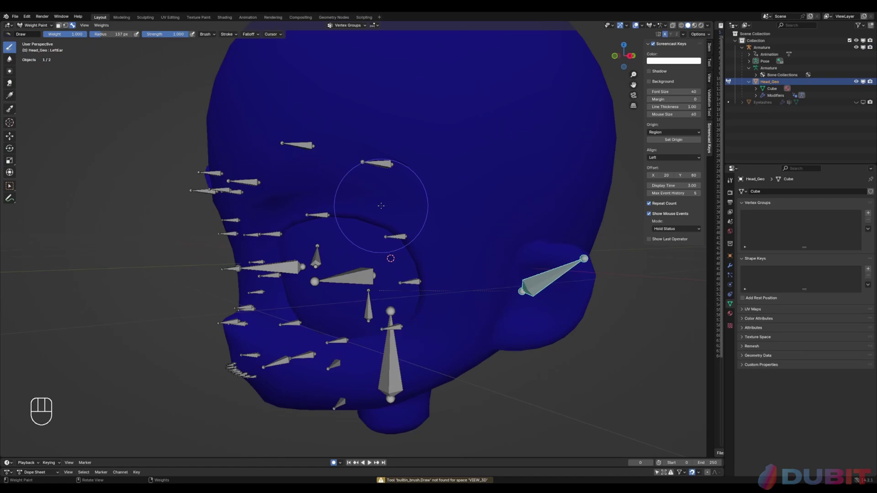
# - Examine the head mesh weights of the LeftEye and LeftInnerCornerEyelid bones
pyautogui.moveTo(395, 247); pyautogui.dragTo(344, 274, button='middle')
pyautogui.keyDown('alt'); pyautogui.click(340, 276); pyautogui.keyUp('alt')
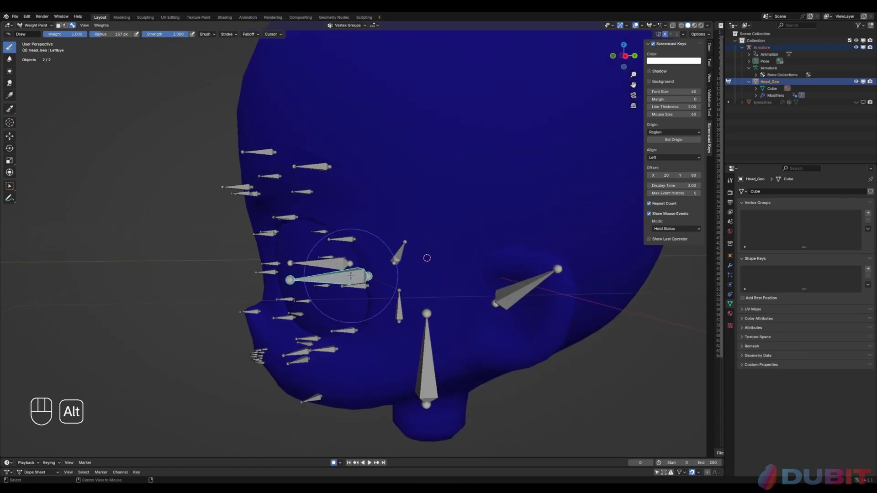
pyautogui.moveTo(430, 286); pyautogui.dragTo(322, 294, button='middle')
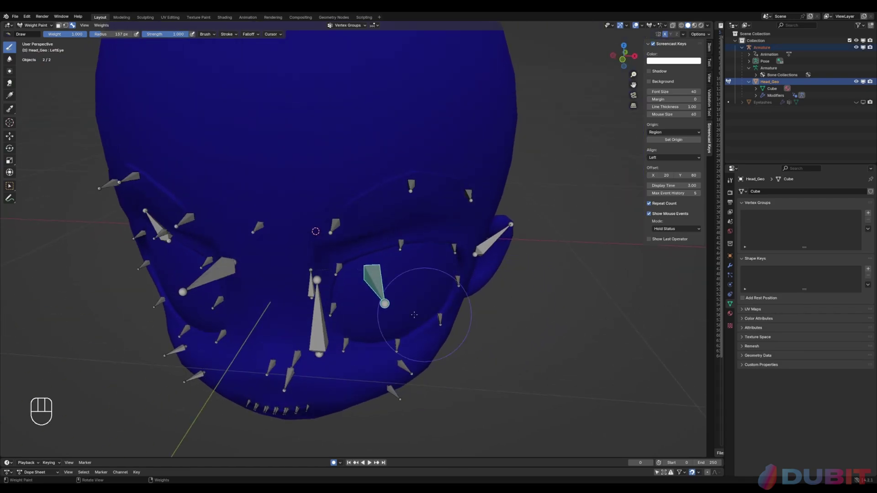
pyautogui.keyDown('alt'); pyautogui.click(333, 310); pyautogui.keyUp('alt')
pyautogui.moveTo(438, 310); pyautogui.dragTo(310, 228, button='middle')
pyautogui.click(27, 17)
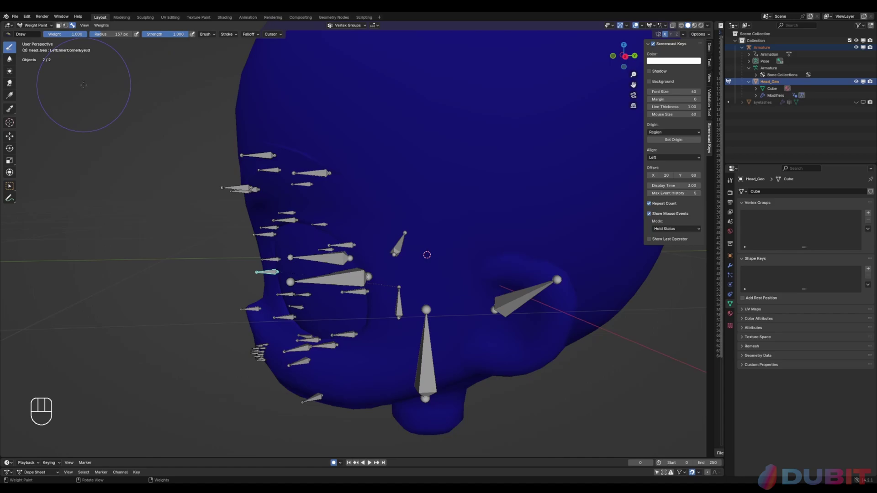
pyautogui.moveTo(231, 224); pyautogui.dragTo(289, 242, button='middle')
pyautogui.scroll(-2, 290, 245)
pyautogui.scroll(2, 363, 267)
pyautogui.moveTo(343, 249); pyautogui.dragTo(392, 210, button='middle')
# - Switch the weight-painting viewport to wireframe shading
pyautogui.press('g')
pyautogui.hotkey('shift', 'z')
pyautogui.scroll(-2, 329, 219)
pyautogui.moveTo(329, 219); pyautogui.dragTo(281, 224, button='middle')
pyautogui.scroll(2, 298, 222)
pyautogui.scroll(-1, 293, 183)
pyautogui.click(58, 25)
pyautogui.click(72, 25)
pyautogui.click(58, 25)
pyautogui.click(73, 25)
pyautogui.moveTo(274, 183); pyautogui.dragTo(274, 201, button='middle')
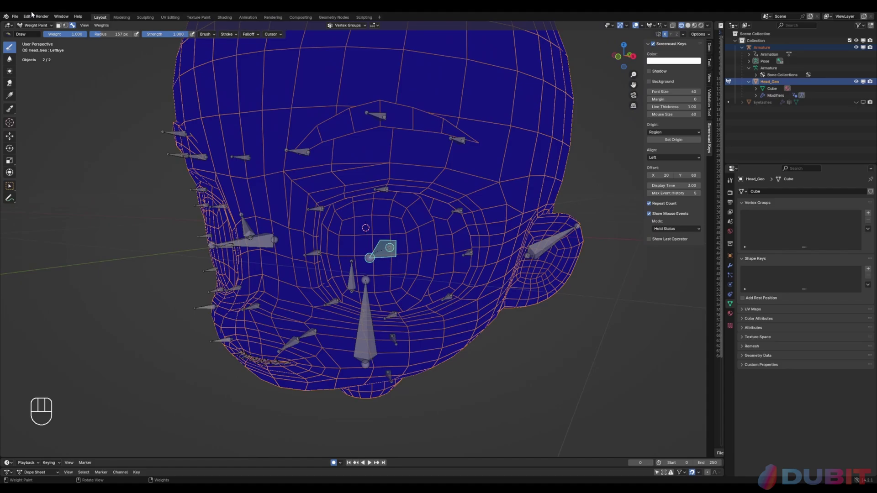
pyautogui.click(59, 25)
pyautogui.press('a')
pyautogui.press('a')
pyautogui.press('a')
pyautogui.click(73, 25)
pyautogui.moveTo(347, 256); pyautogui.dragTo(439, 229, button='middle')
pyautogui.click(386, 256)
pyautogui.hotkey('ctrl', 'z')
pyautogui.hotkey('ctrl', 'z')
pyautogui.hotkey('ctrl', 'z')
# - Paint weight 1.000 for the RootFaceJoint bone over the crown and back of the head
pyautogui.moveTo(411, 256); pyautogui.dragTo(361, 274, button='middle')
pyautogui.keyDown('alt'); pyautogui.click(362, 278); pyautogui.keyUp('alt')
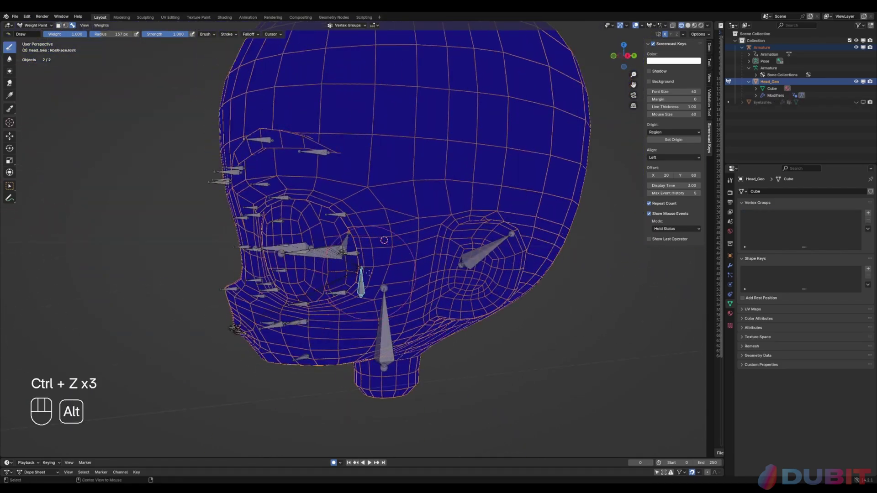
pyautogui.moveTo(384, 240); pyautogui.dragTo(374, 259, button='middle')
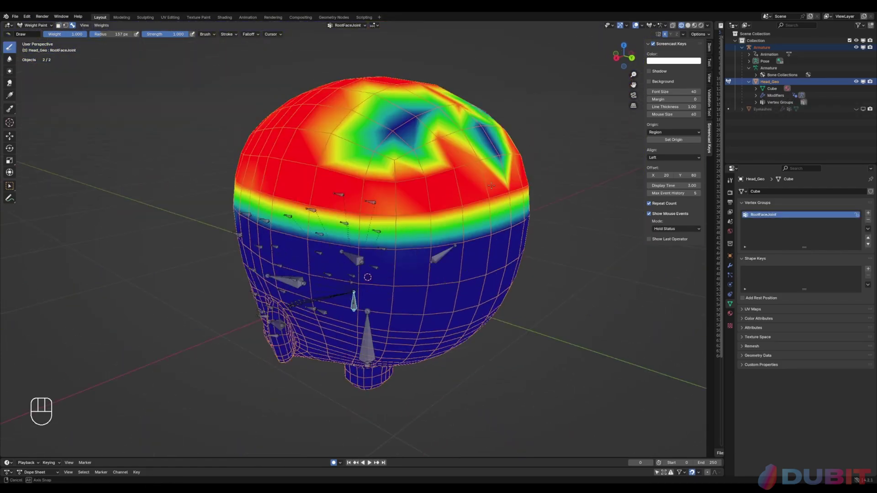
pyautogui.moveTo(425, 229); pyautogui.dragTo(420, 297)
pyautogui.moveTo(420, 297); pyautogui.dragTo(425, 357, button='middle')
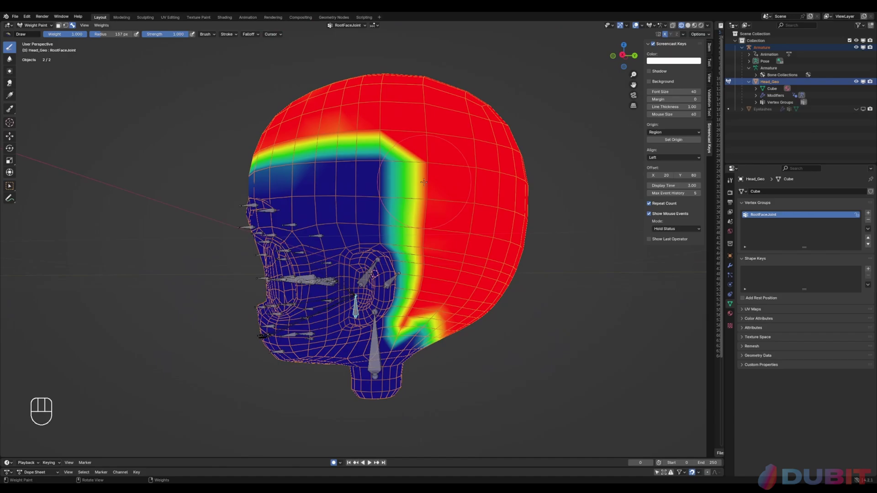
pyautogui.moveTo(425, 393); pyautogui.dragTo(453, 321, button='middle')
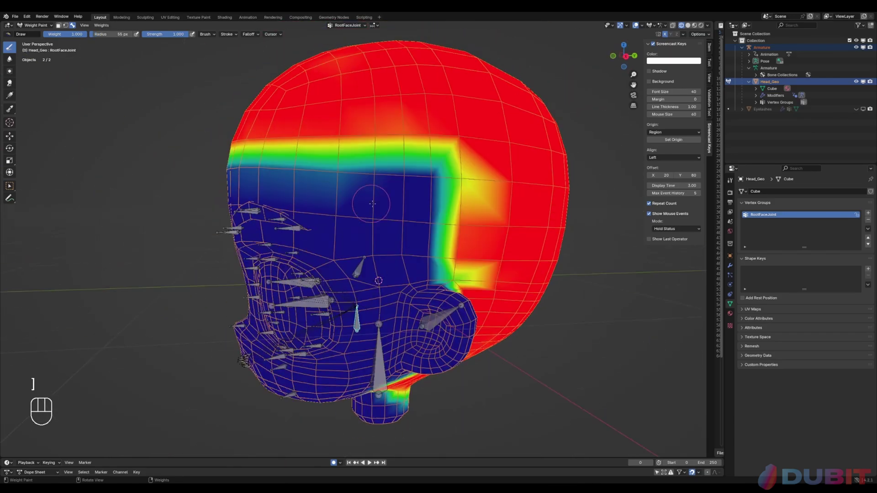
# - Reduce the brush radius to 53 px and paint the Head bone's weight around the neck
pyautogui.click(9, 59)
pyautogui.moveTo(456, 280)
pyautogui.mouseDown(button='middle')
pyautogui.moveTo(347, 256)
pyautogui.moveTo(438, 274)
pyautogui.mouseUp(button='middle')
pyautogui.press('[')
pyautogui.press(']')
pyautogui.moveTo(411, 411); pyautogui.dragTo(365, 363, button='middle')
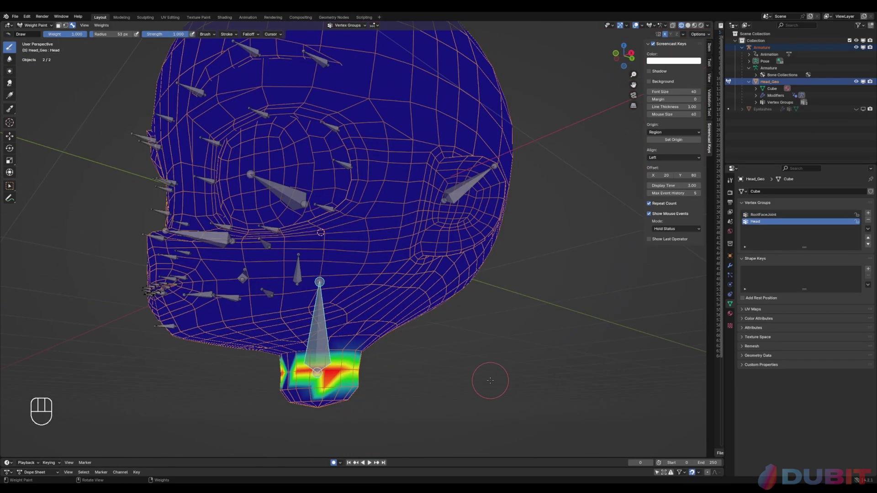
# - Parent the head mesh to the armature so that every bone gets its own empty vertex group
pyautogui.press('Tab')
pyautogui.press('Tab')
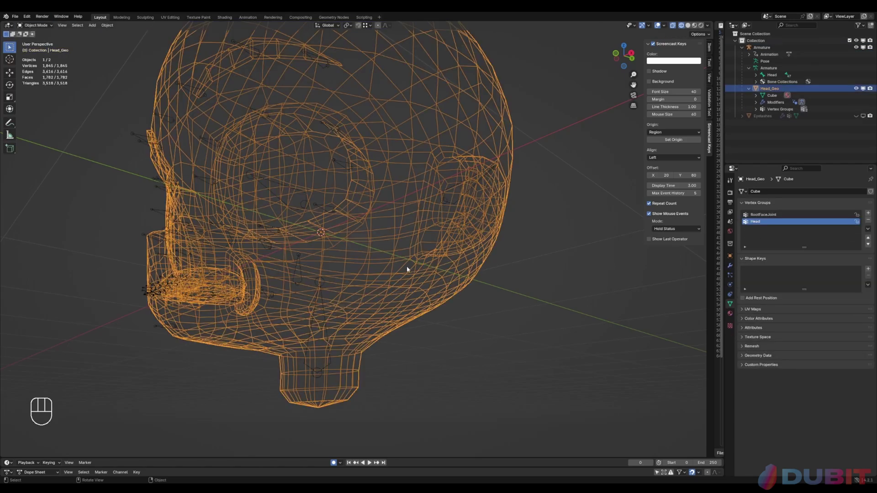
pyautogui.keyDown('shift'); pyautogui.click(318, 320); pyautogui.keyUp('shift')
pyautogui.hotkey('ctrl', 'p')
pyautogui.click(324, 329)
pyautogui.click(324, 330)
pyautogui.click(730, 285)
pyautogui.click(730, 294)
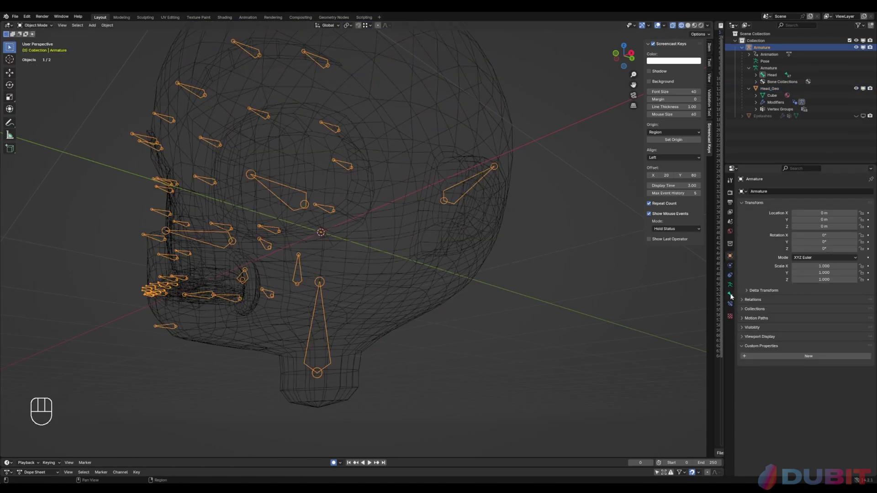
# - Fill in the Head bone's weight ring around the neck and undo the last stroke
pyautogui.click(324, 334)
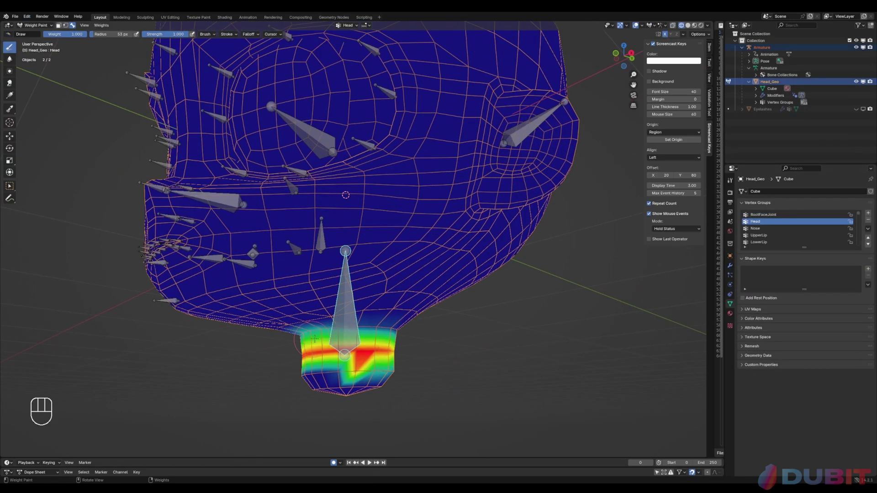
pyautogui.moveTo(457, 320)
pyautogui.mouseDown(button='middle')
pyautogui.moveTo(552, 366)
pyautogui.moveTo(612, 347)
pyautogui.mouseUp(button='middle')
pyautogui.hotkey('ctrl', 'z')
pyautogui.moveTo(456, 347); pyautogui.dragTo(439, 333, button='middle')
# - Select the RootFaceJoint bone and blur its weights around the right ear and jaw with an enlarged brush
pyautogui.keyDown('alt'); pyautogui.click(358, 221); pyautogui.keyUp('alt')
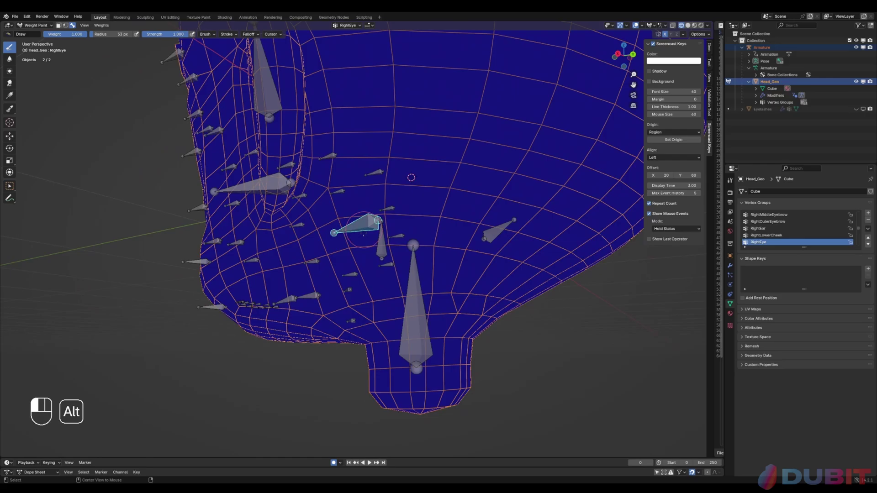
pyautogui.keyDown('alt'); pyautogui.click(380, 239); pyautogui.keyUp('alt')
pyautogui.moveTo(380, 240); pyautogui.dragTo(389, 255, button='middle')
pyautogui.moveTo(456, 242); pyautogui.dragTo(373, 228, button='middle')
pyautogui.press(']')
pyautogui.press(']')
pyautogui.press(']')
pyautogui.press(']')
pyautogui.press(']')
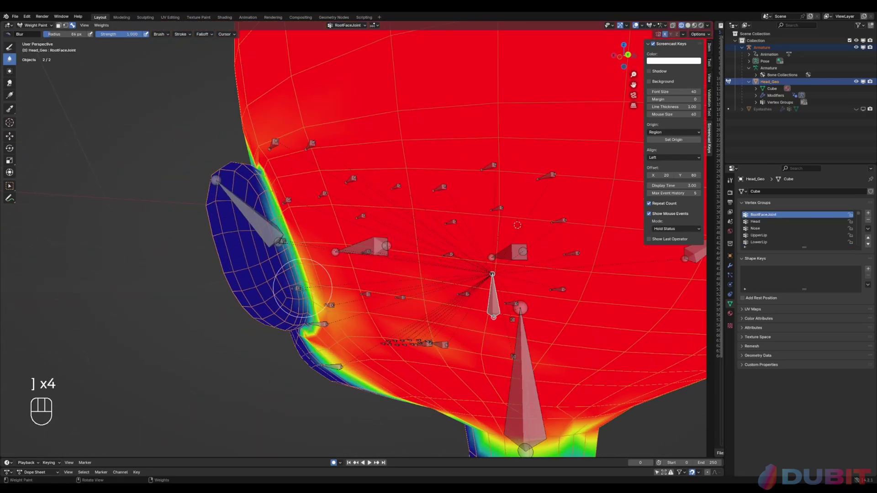
pyautogui.click(463, 185)
pyautogui.moveTo(320, 256)
pyautogui.mouseDown(button='middle')
pyautogui.moveTo(470, 229)
pyautogui.moveTo(473, 185)
pyautogui.mouseUp(button='middle')
# - Set the Draw brush radius to 102 px and paint the RootFaceJoint weight over the left ear
pyautogui.press('[')
pyautogui.moveTo(392, 255); pyautogui.dragTo(313, 254, button='middle')
pyautogui.press(']')
pyautogui.press(']')
pyautogui.press(']')
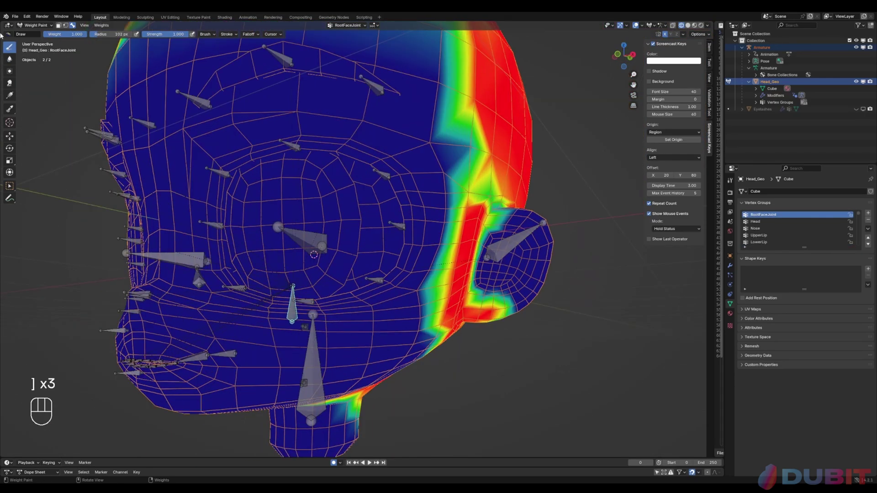
pyautogui.moveTo(505, 295); pyautogui.dragTo(519, 292)
pyautogui.moveTo(512, 292)
pyautogui.mouseDown(button='middle')
pyautogui.moveTo(311, 238)
pyautogui.moveTo(292, 302)
pyautogui.moveTo(219, 215)
pyautogui.moveTo(409, 183)
pyautogui.moveTo(319, 183)
pyautogui.mouseUp(button='middle')
pyautogui.scroll(-5, 409, 183)
pyautogui.scroll(5, 409, 183)
# - Blur the edge of the RootFaceJoint weights along the side of the head
pyautogui.click(10, 58)
pyautogui.press(']')
pyautogui.moveTo(365, 274)
pyautogui.mouseDown(button='middle')
pyautogui.moveTo(393, 201)
pyautogui.moveTo(439, 240)
pyautogui.mouseUp(button='middle')
pyautogui.scroll(5, 417, 155)
pyautogui.moveTo(386, 286)
pyautogui.mouseDown(button='middle')
pyautogui.moveTo(417, 154)
pyautogui.moveTo(415, 306)
pyautogui.mouseUp(button='middle')
pyautogui.scroll(-5, 417, 155)
pyautogui.moveTo(384, 274); pyautogui.dragTo(361, 160)
pyautogui.moveTo(361, 160); pyautogui.dragTo(393, 137, button='middle')
# - Paint RootFaceJoint weight around the outer end of the left eyebrow with a 36 px Draw brush
pyautogui.scroll(6, 393, 183)
pyautogui.press('[')
pyautogui.press('[')
pyautogui.press('[')
pyautogui.press('[')
pyautogui.press('[')
pyautogui.press('[')
pyautogui.press('[')
pyautogui.press('[')
pyautogui.press('[')
pyautogui.click(10, 47)
pyautogui.moveTo(372, 178); pyautogui.dragTo(420, 231)
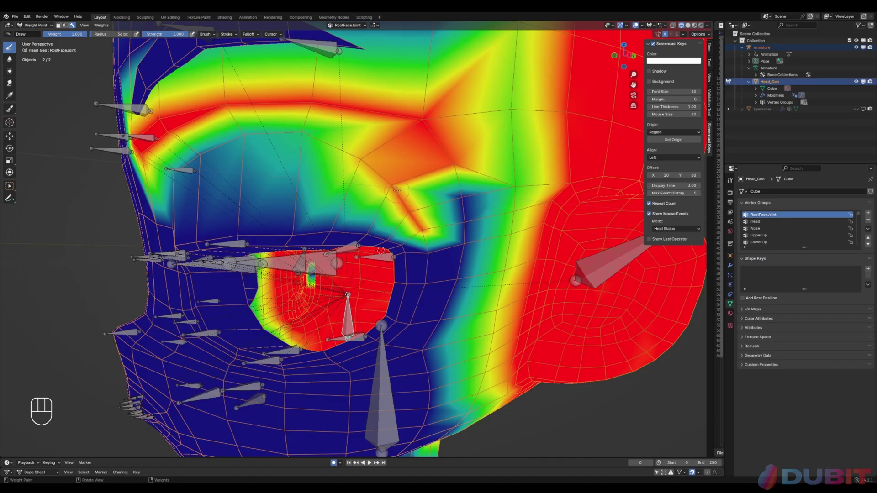
# - Select a left eyelid bone and test its weights with a vertical move
pyautogui.moveTo(420, 231); pyautogui.dragTo(453, 247, button='middle')
pyautogui.scroll(5, 411, 256)
pyautogui.keyDown('ctrl'); pyautogui.click(412, 275); pyautogui.keyUp('ctrl')
pyautogui.moveTo(411, 275); pyautogui.dragTo(457, 261, button='middle')
pyautogui.press('g')
pyautogui.press('z')
pyautogui.click(553, 261)
pyautogui.moveTo(552, 261)
pyautogui.mouseDown(button='middle')
pyautogui.moveTo(384, 255)
pyautogui.moveTo(468, 268)
pyautogui.moveTo(409, 265)
pyautogui.mouseUp(button='middle')
# - Blur the LeftOuterLowerEyelid bone's weights along the eyelid rim
pyautogui.keyDown('ctrl'); pyautogui.click(462, 252); pyautogui.keyUp('ctrl')
pyautogui.scroll(4, 461, 274)
pyautogui.keyDown('ctrl'); pyautogui.click(358, 250); pyautogui.keyUp('ctrl')
pyautogui.keyDown('ctrl'); pyautogui.click(423, 255); pyautogui.keyUp('ctrl')
pyautogui.scroll(4, 409, 265)
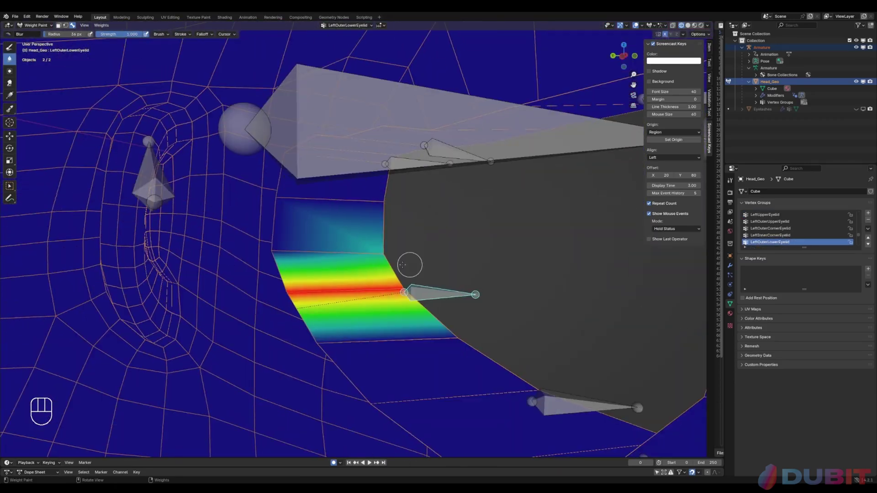
pyautogui.moveTo(388, 237); pyautogui.dragTo(292, 229)
pyautogui.moveTo(409, 264)
pyautogui.mouseDown(button='middle')
pyautogui.moveTo(357, 256)
pyautogui.moveTo(533, 180)
pyautogui.moveTo(366, 228)
pyautogui.mouseUp(button='middle')
# - Test vertical moves of the left eyelid bones without keeping them
pyautogui.press('g')
pyautogui.press('z')
pyautogui.hotkey('ctrl', 'z')
pyautogui.scroll(-4, 191, 275)
pyautogui.moveTo(190, 275); pyautogui.dragTo(375, 229, button='middle')
pyautogui.press('g')
pyautogui.press('z')
pyautogui.press('g')
pyautogui.press('z')
# - Select another left face bone, blur its weights and test it with a vertical move
pyautogui.keyDown('ctrl'); pyautogui.click(538, 368); pyautogui.keyUp('ctrl')
pyautogui.moveTo(538, 368); pyautogui.dragTo(367, 300, button='middle')
pyautogui.moveTo(367, 300); pyautogui.dragTo(348, 319)
pyautogui.moveTo(367, 300)
pyautogui.mouseDown(button='middle')
pyautogui.moveTo(388, 270)
pyautogui.moveTo(323, 299)
pyautogui.moveTo(365, 219)
pyautogui.moveTo(386, 259)
pyautogui.mouseUp(button='middle')
pyautogui.press('g')
pyautogui.press('z')
# - Blur the weights of further left face bones one by one, ending on the LeftOuterEyebrow bone
pyautogui.keyDown('ctrl'); pyautogui.click(270, 224); pyautogui.keyUp('ctrl')
pyautogui.moveTo(386, 259)
pyautogui.mouseDown()
pyautogui.moveTo(484, 256)
pyautogui.moveTo(319, 274)
pyautogui.mouseUp()
pyautogui.moveTo(320, 274)
pyautogui.mouseDown(button='middle')
pyautogui.moveTo(293, 256)
pyautogui.moveTo(365, 229)
pyautogui.mouseUp(button='middle')
pyautogui.keyDown('ctrl'); pyautogui.click(370, 212); pyautogui.keyUp('ctrl')
pyautogui.moveTo(393, 274); pyautogui.dragTo(308, 277)
pyautogui.moveTo(308, 277); pyautogui.dragTo(356, 292, button='middle')
pyautogui.keyDown('ctrl'); pyautogui.click(308, 296); pyautogui.keyUp('ctrl')
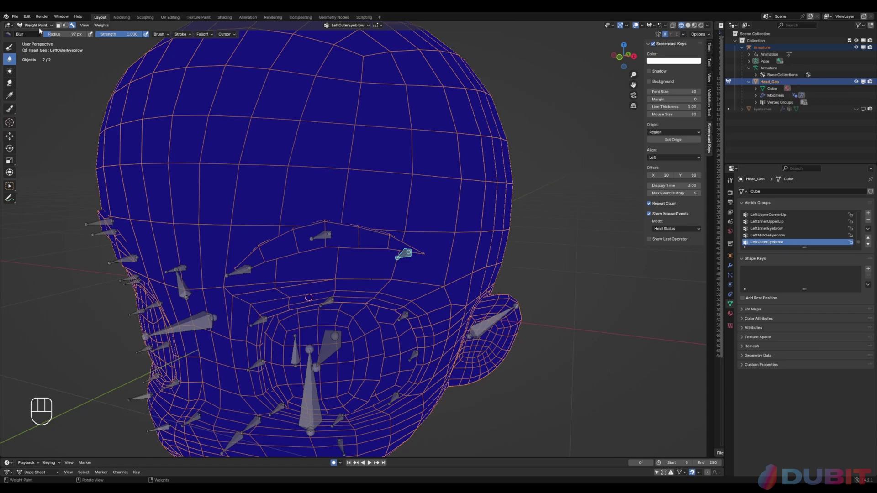
# - Leave weight painting, return the viewport to shaded display and put the head mesh in Edit Mode
pyautogui.click(30, 28)
pyautogui.click(31, 34)
pyautogui.scroll(-5, 313, 204)
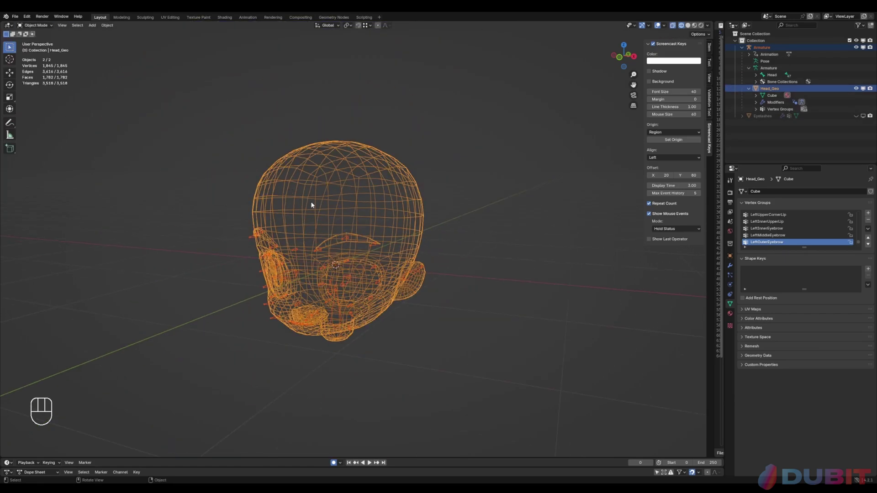
pyautogui.scroll(3, 313, 215)
pyautogui.press('z')
pyautogui.click(440, 251)
pyautogui.keyDown('shift'); pyautogui.moveTo(377, 259); pyautogui.dragTo(392, 214, button='middle'); pyautogui.keyUp('shift')
pyautogui.scroll(3, 392, 214)
pyautogui.press('Tab')
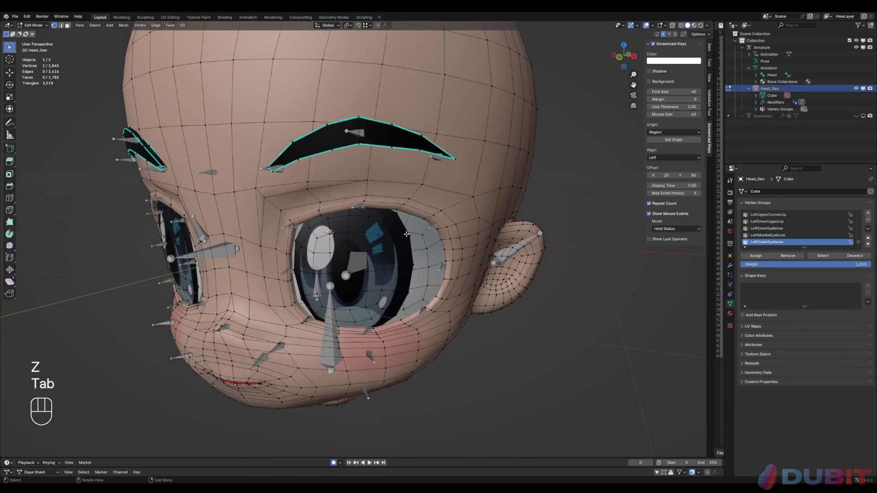
# - Assign each eye's linked iris faces to its own eye vertex group at weight 1.000 and leave Edit Mode
pyautogui.press('l')
pyautogui.moveTo(407, 234); pyautogui.dragTo(571, 235, button='middle')
pyautogui.scroll(-5, 766, 232)
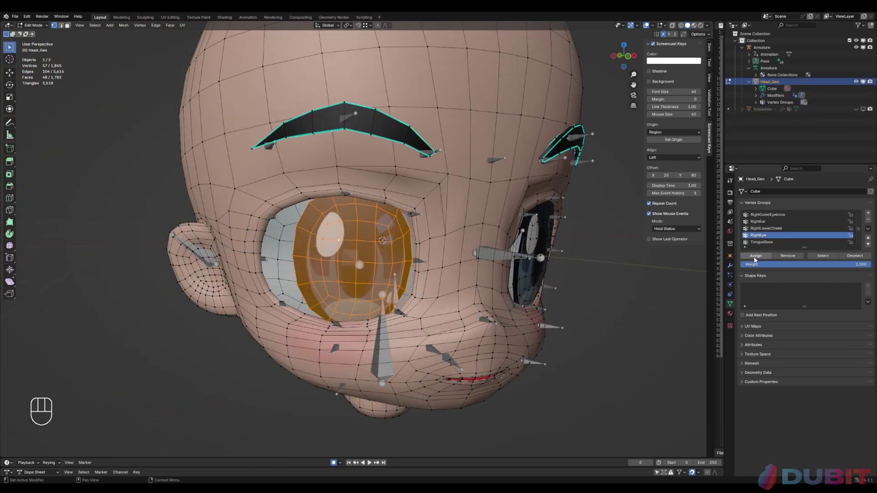
pyautogui.moveTo(457, 238); pyautogui.dragTo(384, 268, button='middle')
pyautogui.scroll(-2, 392, 214)
pyautogui.press('Tab')
# - Select the LeftEye bone in Pose Mode, return the head mesh to Weight Paint mode and view it from the right side
pyautogui.click(452, 261)
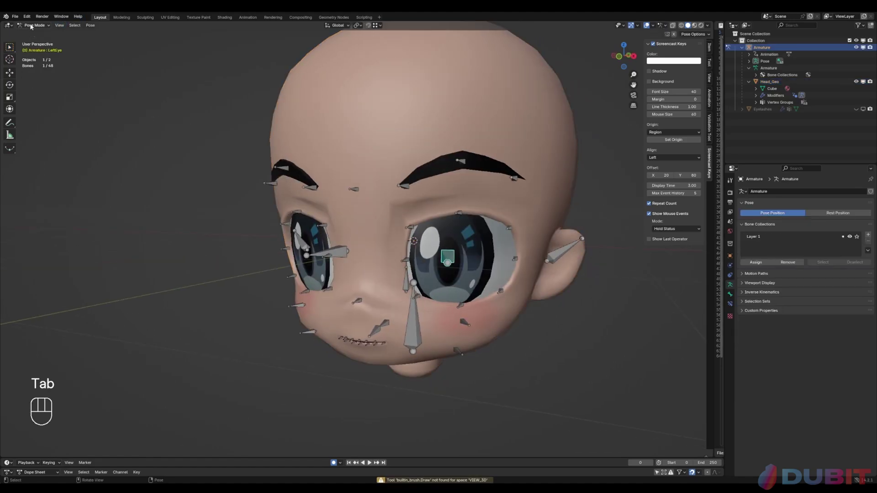
pyautogui.click(447, 85)
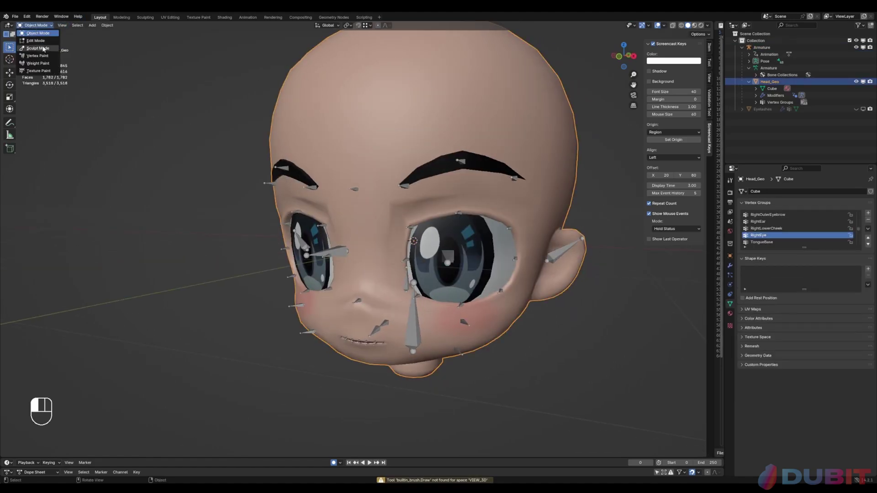
pyautogui.click(38, 63)
pyautogui.press('KP_3')
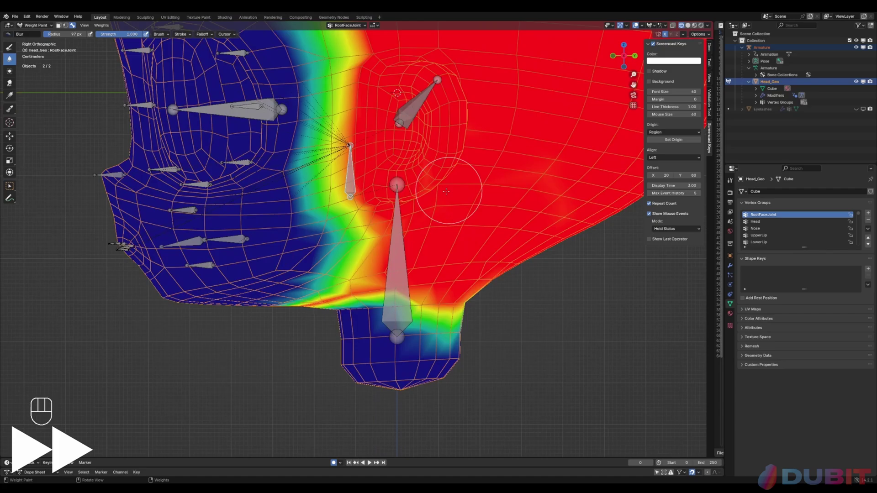
# - Put the armature in Edit Mode and duplicate the RootFaceJoint bone, placing the copy horizontally behind the mouth
pyautogui.press('Tab')
pyautogui.press('Tab')
pyautogui.hotkey('ctrl', 'z')
pyautogui.press('Tab')
pyautogui.hotkey('shift', 'd')
pyautogui.press('g')
pyautogui.press('g')
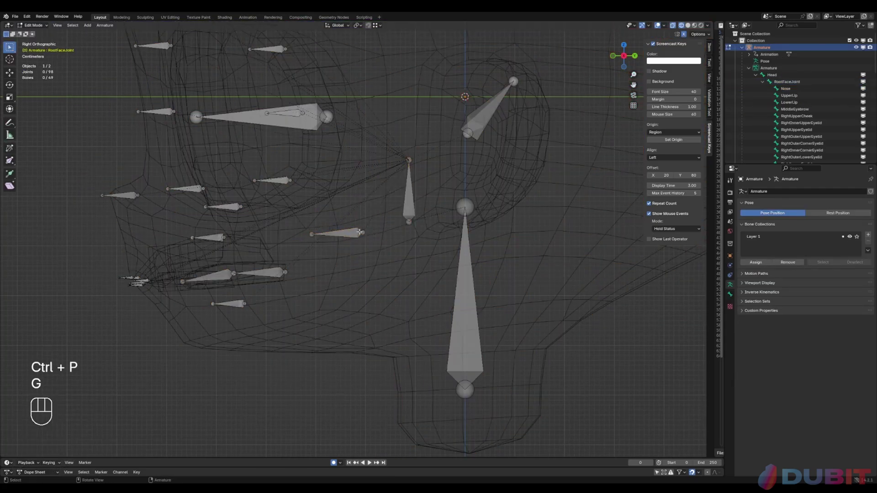
# - Parent the lower lip and tongue bones to the duplicated bone using Keep Offset
pyautogui.moveTo(359, 232); pyautogui.dragTo(420, 186, button='middle')
pyautogui.keyDown('shift'); pyautogui.click(294, 279); pyautogui.keyUp('shift')
pyautogui.keyDown('shift'); pyautogui.click(445, 187); pyautogui.keyUp('shift')
pyautogui.keyDown('shift'); pyautogui.click(348, 258); pyautogui.keyUp('shift')
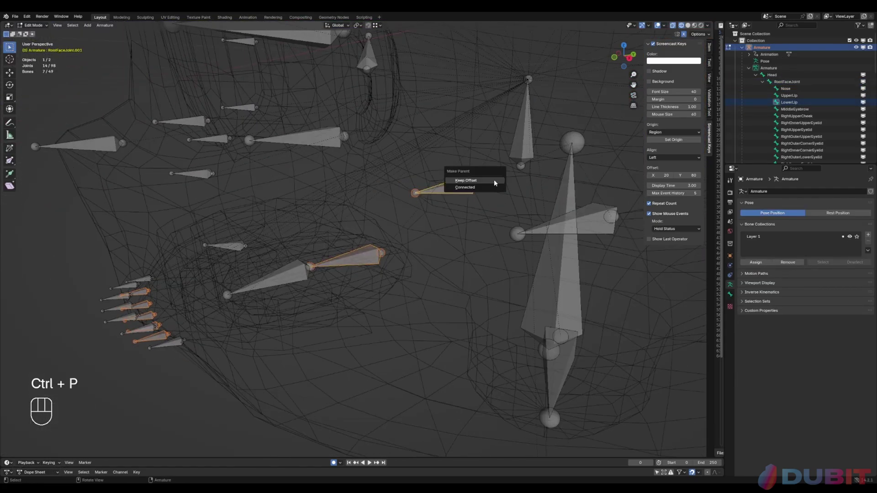
pyautogui.click(494, 182)
pyautogui.click(446, 190)
# - Name the duplicated bone Jaw and move it about 0.05 m forward in the right side view
pyautogui.press('Tab')
pyautogui.press('Tab')
pyautogui.press('Tab')
pyautogui.press('Tab')
pyautogui.click(730, 294)
pyautogui.press('Tab')
pyautogui.click(624, 57)
pyautogui.press('Tab')
pyautogui.press('g')
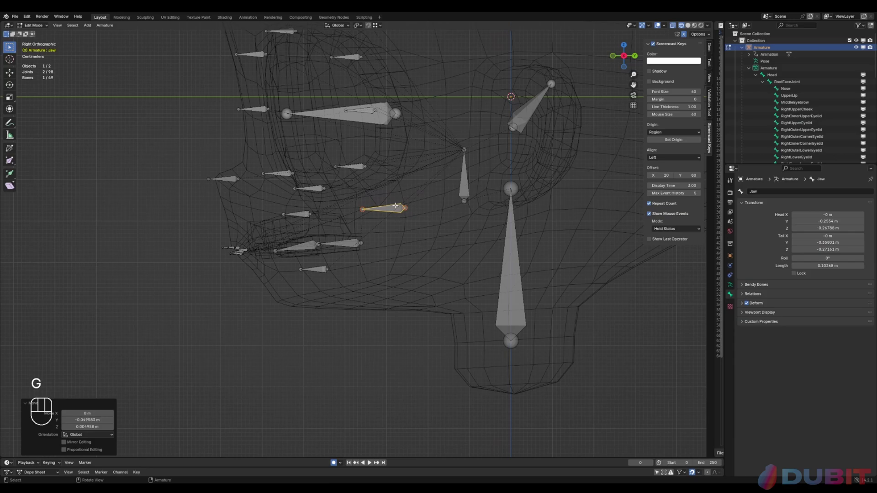
# - Test the Jaw bone by rotating it about Z and X in Pose Mode, and return to Edit Mode
pyautogui.press('Tab')
pyautogui.moveTo(395, 206); pyautogui.dragTo(462, 224, button='middle')
pyautogui.press('r')
pyautogui.press('z')
pyautogui.press('r')
pyautogui.press('x')
pyautogui.press('Tab')
# - Select the Head bone and put the head mesh in Weight Paint mode with that bone's weights shown
pyautogui.click(424, 260)
pyautogui.scroll(3, 416, 277)
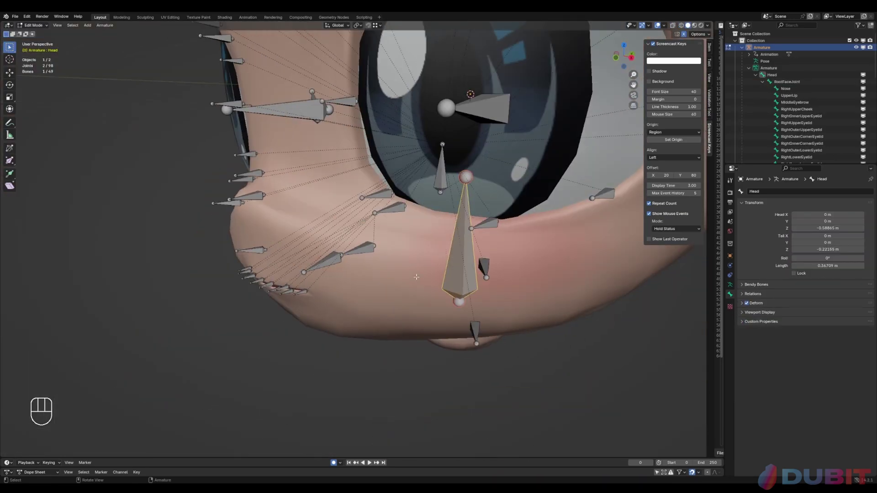
pyautogui.press('Tab')
pyautogui.click(416, 276)
pyautogui.click(27, 25)
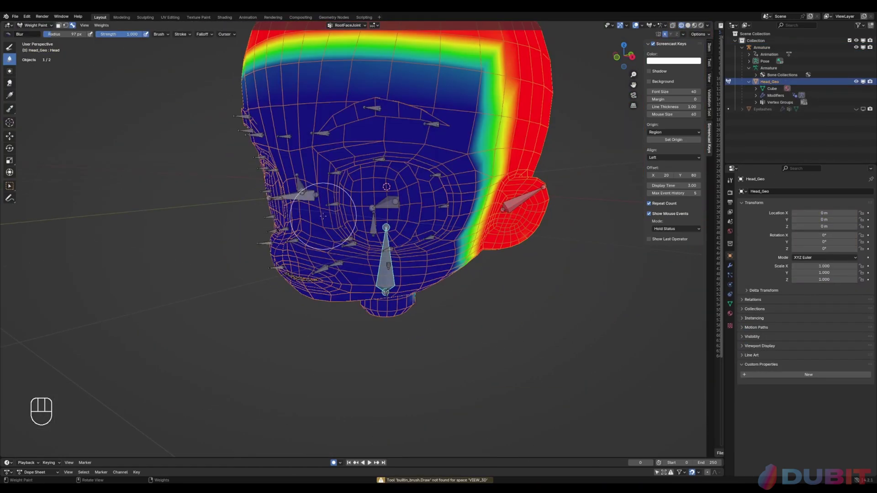
pyautogui.scroll(5, 449, 166)
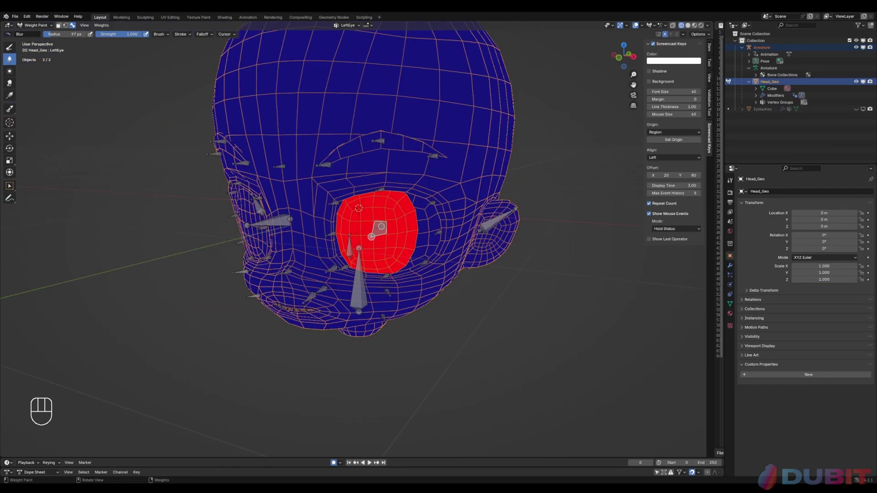
# - Select the linked faces of both eyes on the head mesh and hide them
pyautogui.press('a')
pyautogui.press('a')
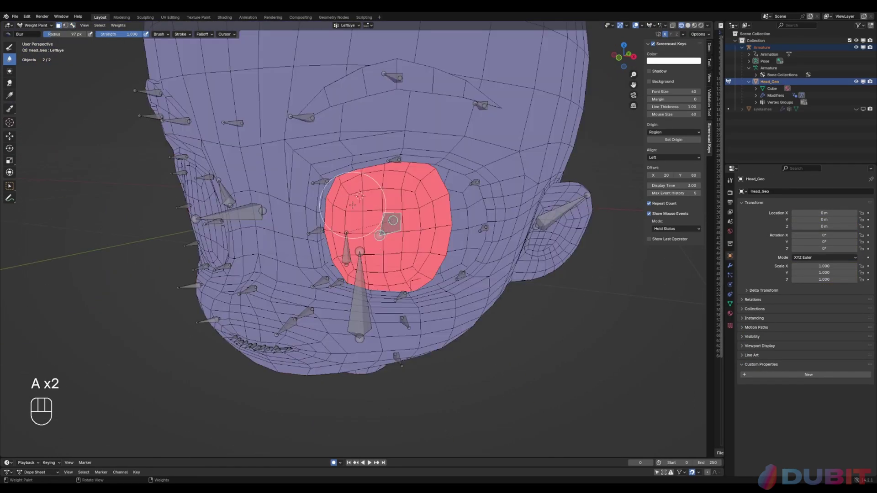
pyautogui.press('h')
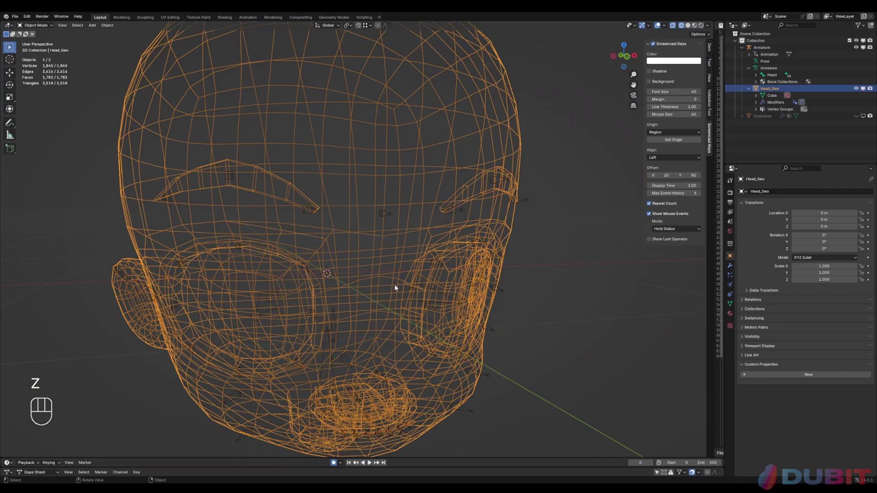
pyautogui.press('l')
pyautogui.press('l')
pyautogui.press('Tab')
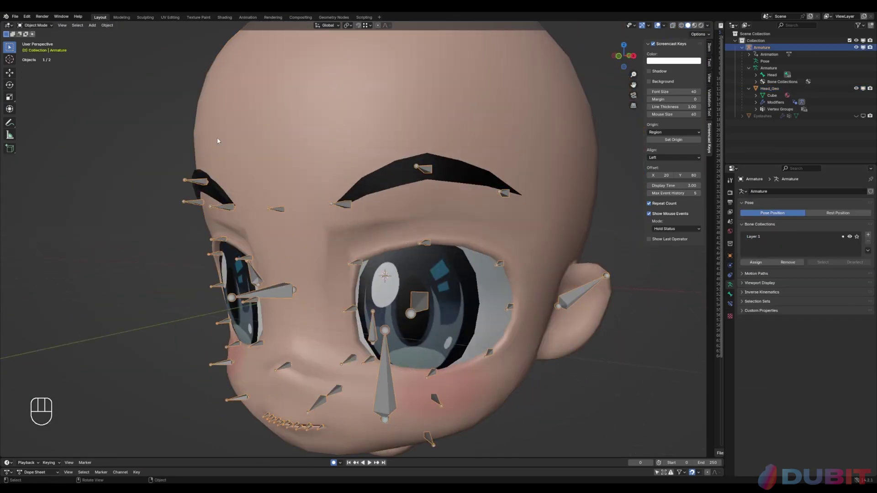
# - Return the head mesh to Weight Paint mode and test the LeftInnerCornerEyelid weights by moving the bone along Z
pyautogui.click(35, 25)
pyautogui.click(38, 64)
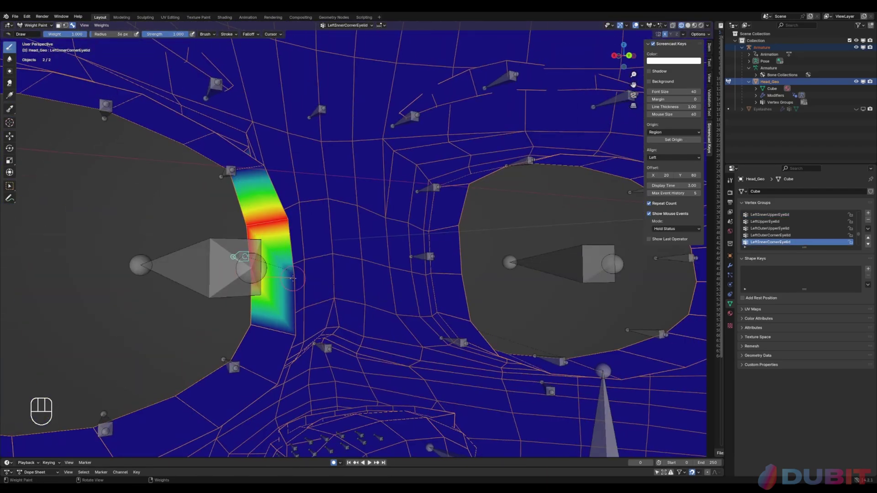
pyautogui.press('g')
pyautogui.press('z')
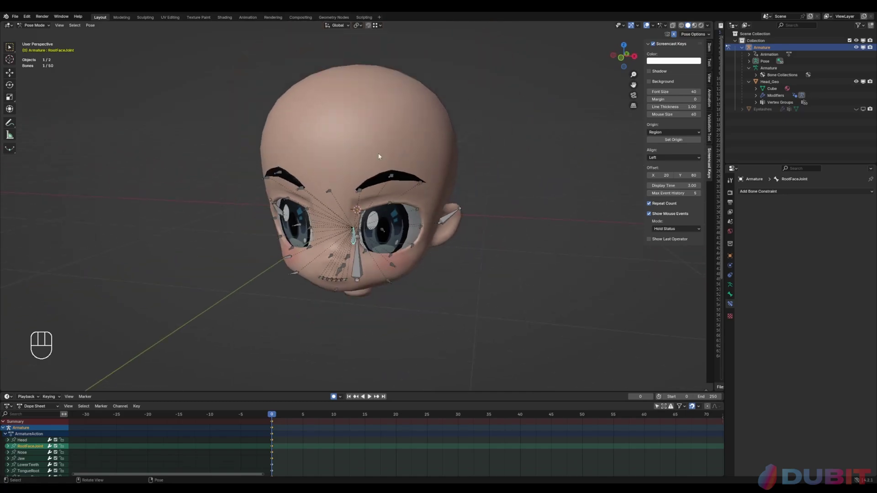
# - Select the head mesh, enlarge the text editor, run DynamicHead_CustomProp.py and review the Frame custom properties it adds
pyautogui.click(352, 131)
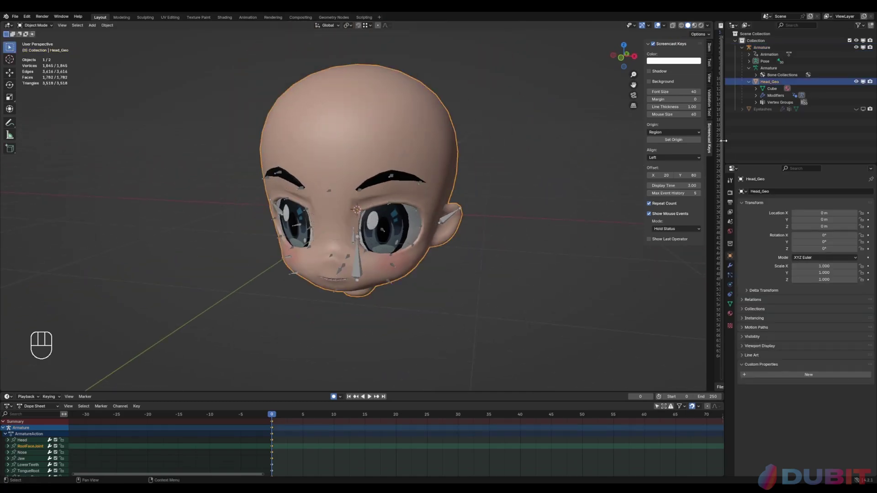
pyautogui.moveTo(712, 125); pyautogui.dragTo(440, 152)
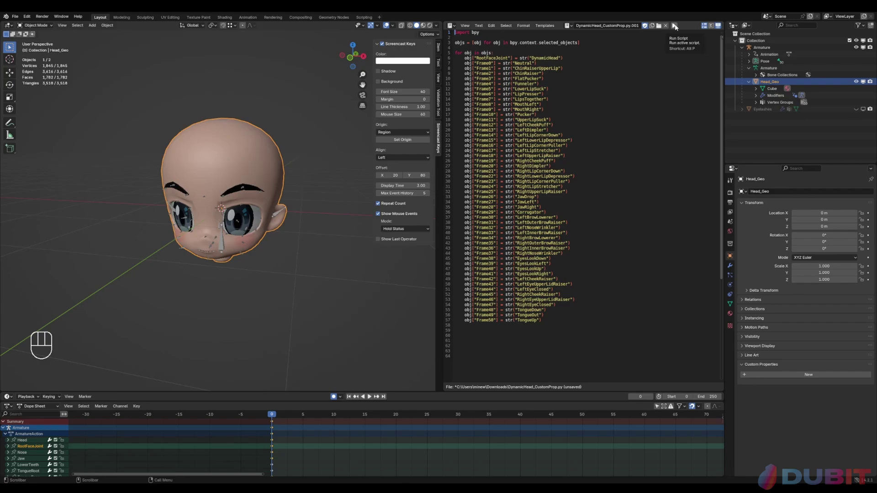
pyautogui.moveTo(155, 343); pyautogui.dragTo(125, 331, button='middle')
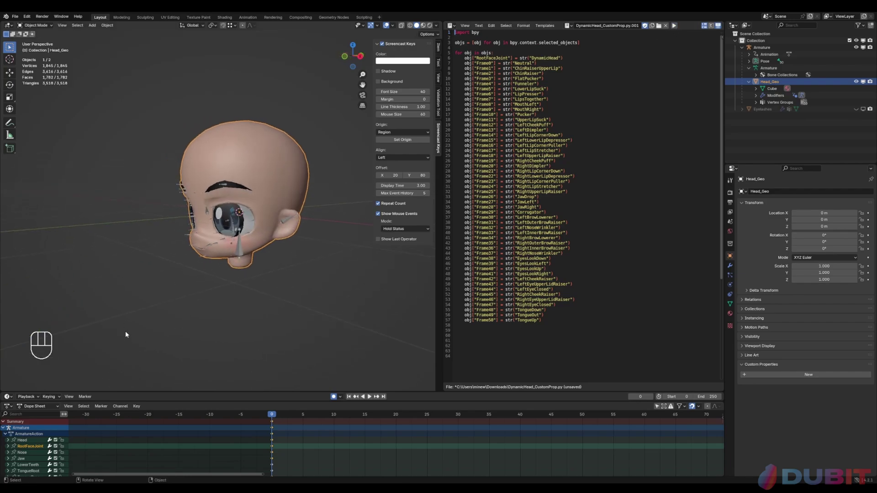
pyautogui.scroll(4, 222, 264)
pyautogui.moveTo(230, 255); pyautogui.dragTo(261, 257, button='middle')
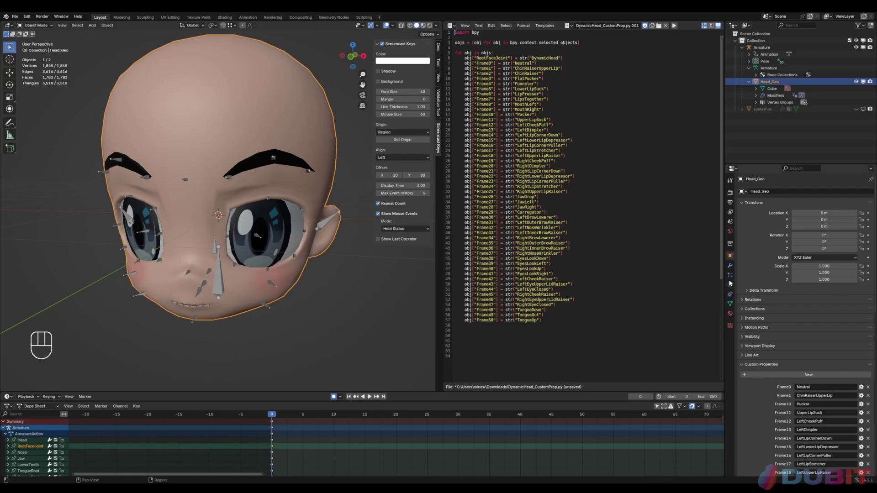
pyautogui.scroll(-15, 761, 356)
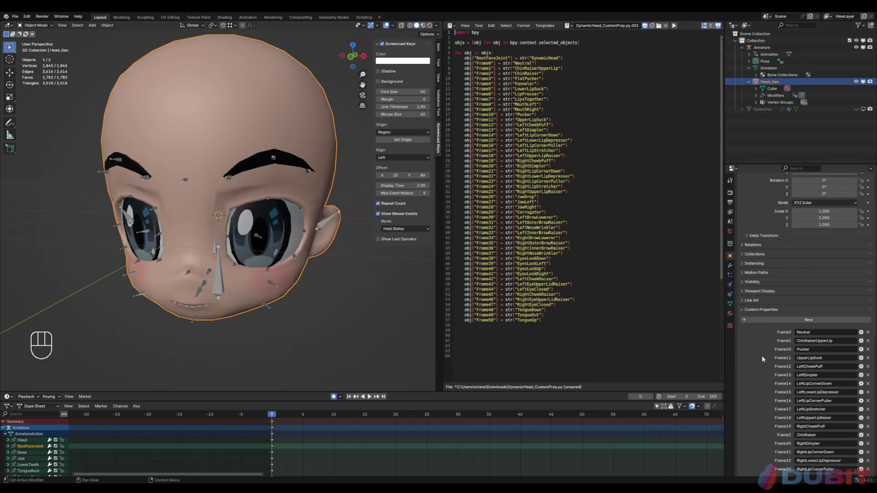
pyautogui.scroll(8, 772, 388)
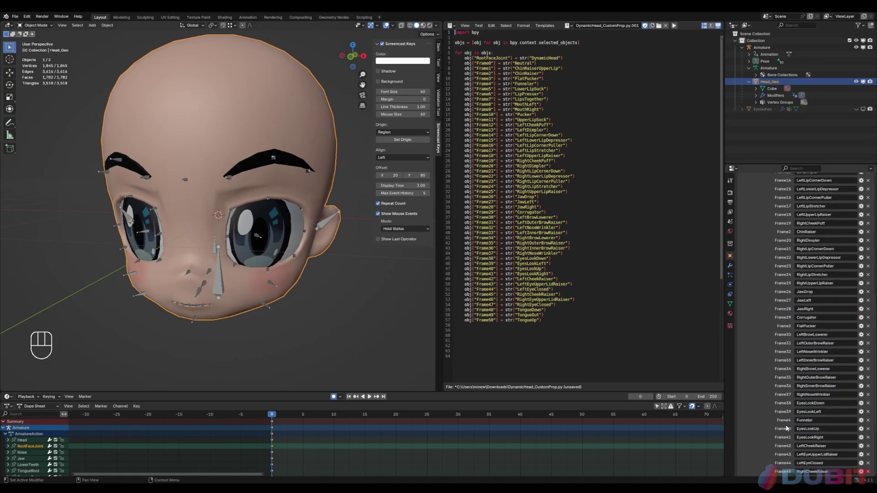
pyautogui.scroll(-10, 792, 368)
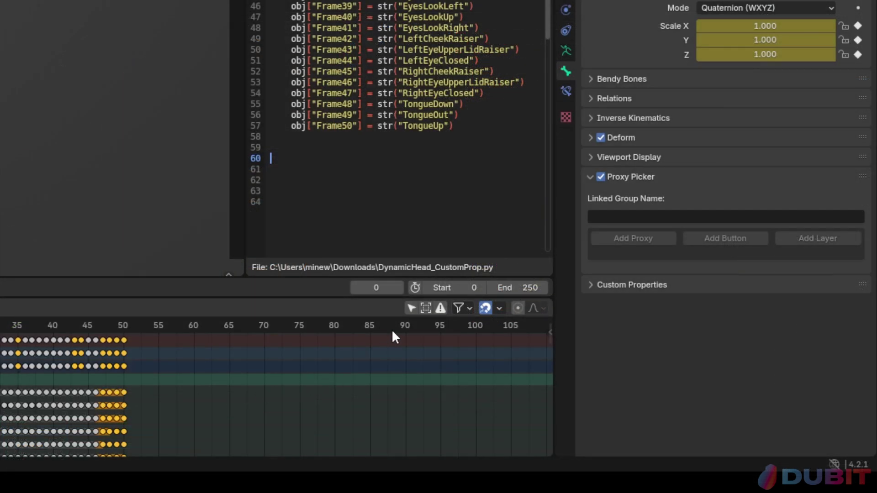
# - Toggle the Dope Sheet's Only Show Selected filter
pyautogui.click(411, 308)
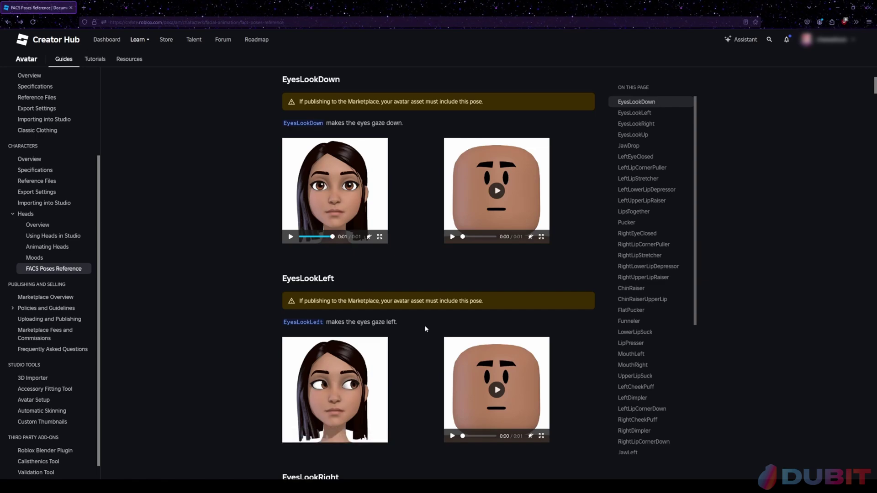
# - Switch to the browser and review the FACS Poses Reference from EyesLookLeft through LeftEyeClosed
pyautogui.scroll(-10, 425, 329)
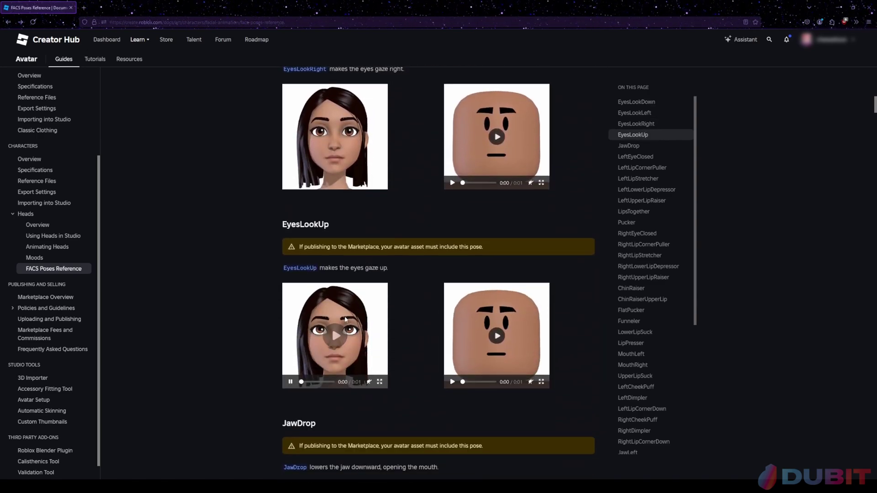
pyautogui.scroll(-4, 349, 325)
pyautogui.scroll(-5, 440, 328)
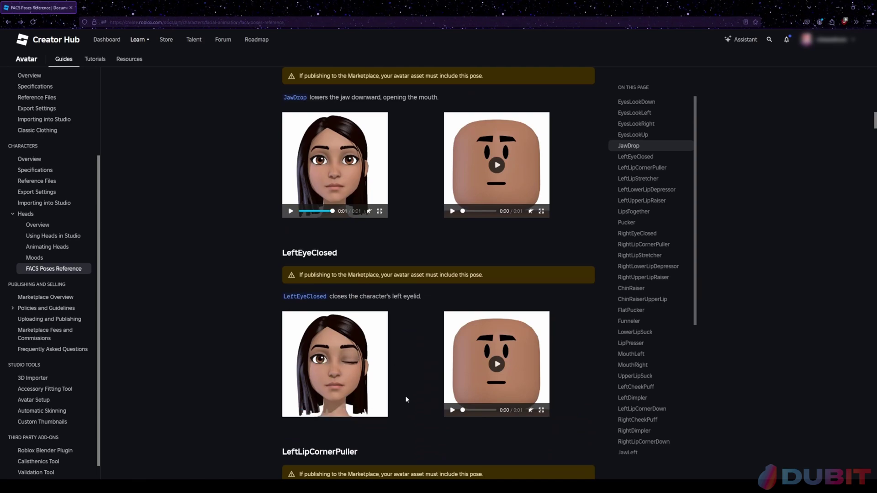
pyautogui.scroll(-4, 406, 399)
pyautogui.moveTo(363, 404)
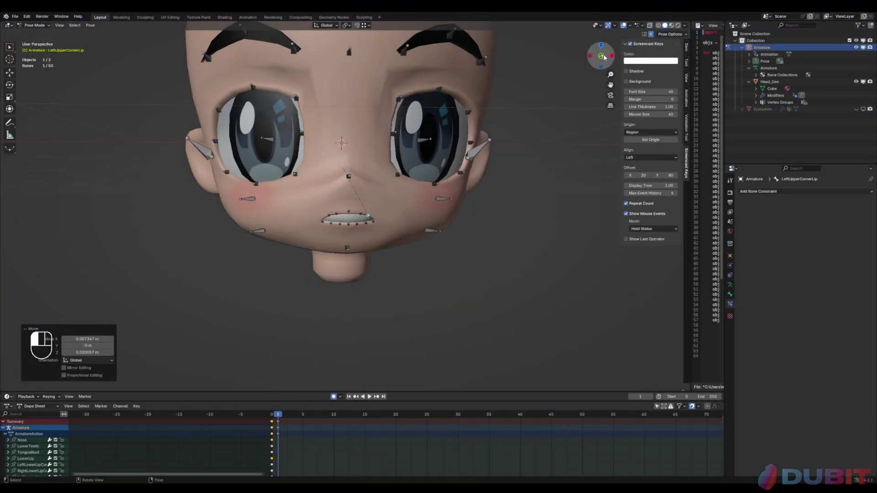
# - Back in Blender on frame 1, lower the middle and left upper lip bones about 0.012 m along Z to narrow the mouth opening
pyautogui.scroll(6, 390, 231)
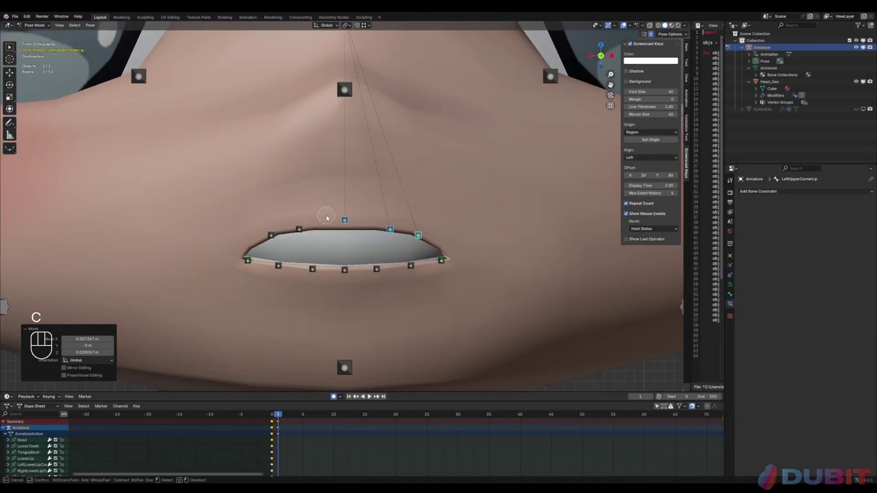
pyautogui.press('g')
pyautogui.press('z')
pyautogui.click(366, 228)
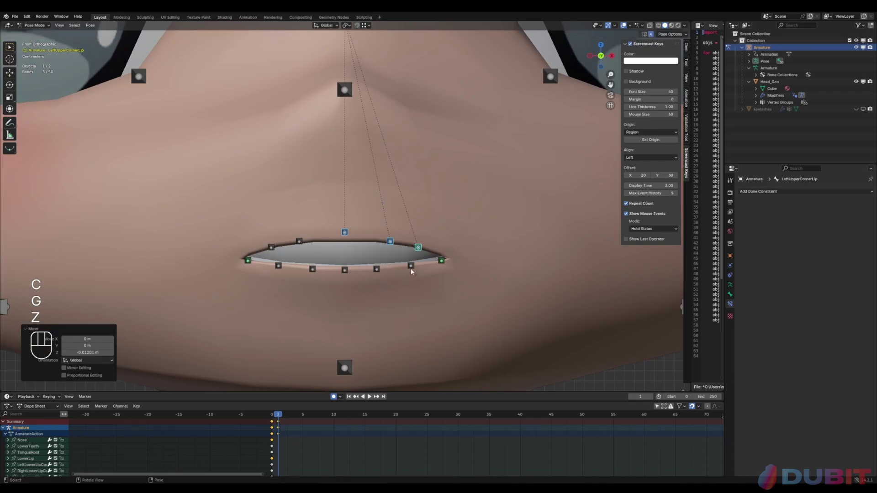
pyautogui.press('g')
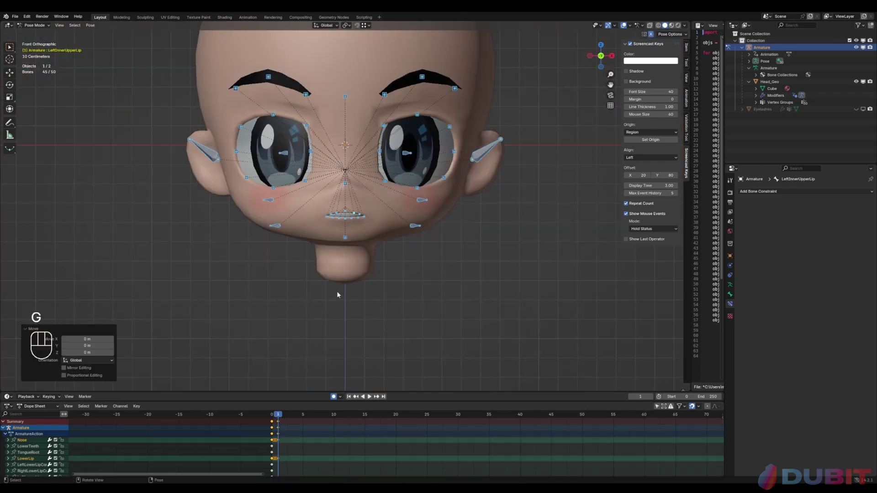
# - Select all bones, reveal any hidden ones and display the head mesh's modifiers
pyautogui.press('a')
pyautogui.hotkey('alt', 'h')
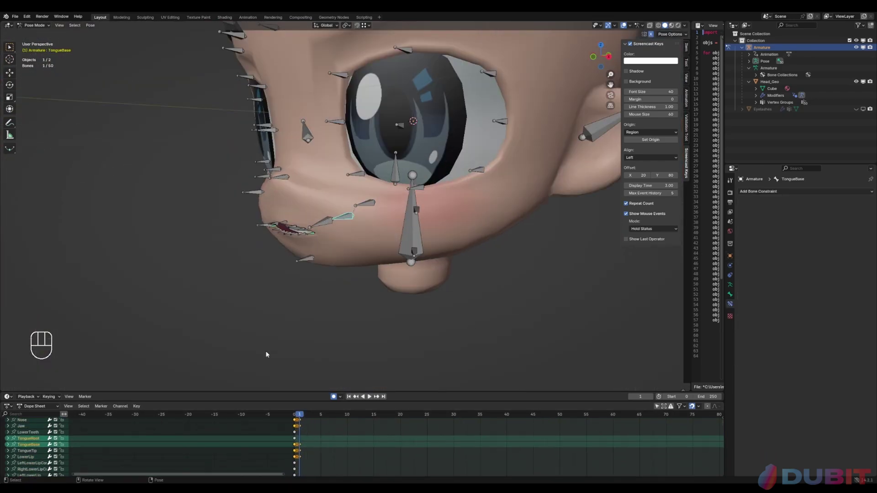
pyautogui.click(730, 304)
pyautogui.click(730, 265)
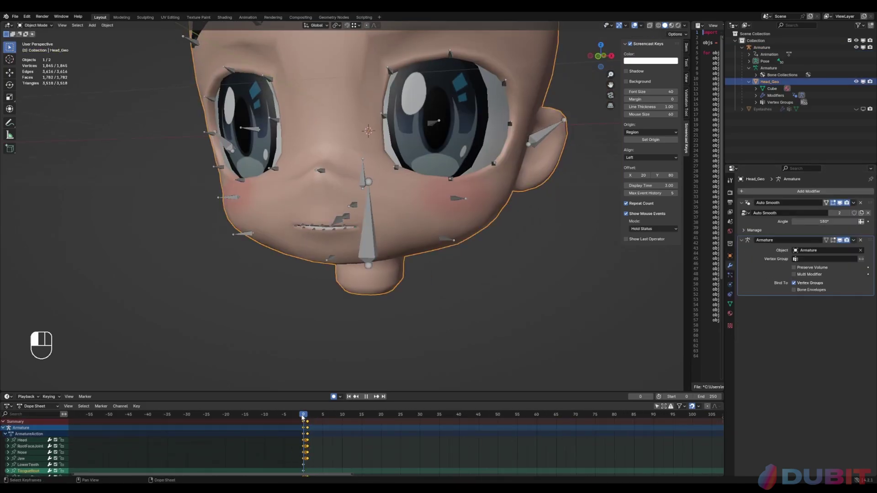
pyautogui.press('h')
pyautogui.press('h')
pyautogui.press('h')
pyautogui.press('h')
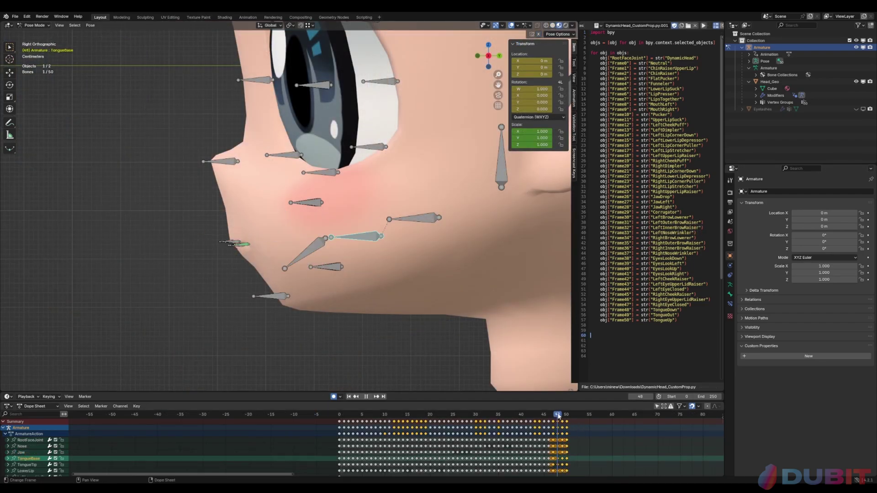
# - Deselect the bones and save the file with the whole head in view
pyautogui.click(146, 219)
pyautogui.scroll(-3, 146, 219)
pyautogui.moveTo(146, 219); pyautogui.dragTo(227, 231, button='middle')
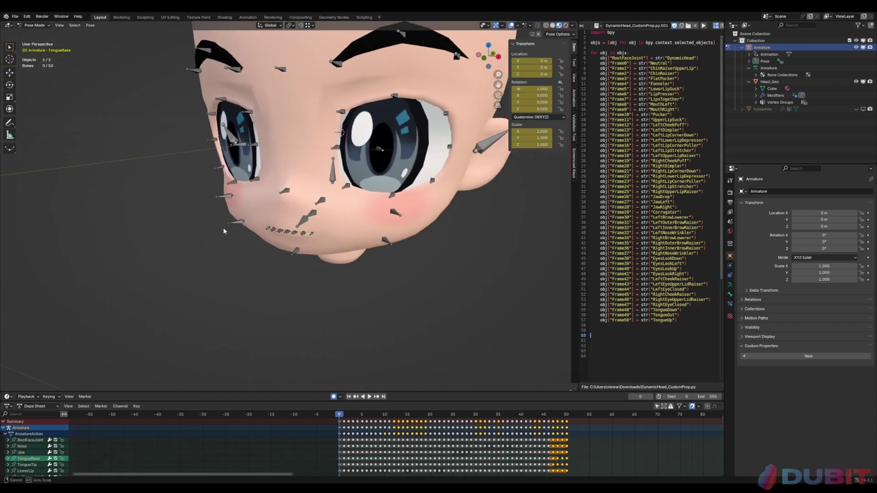
pyautogui.scroll(-2, 227, 231)
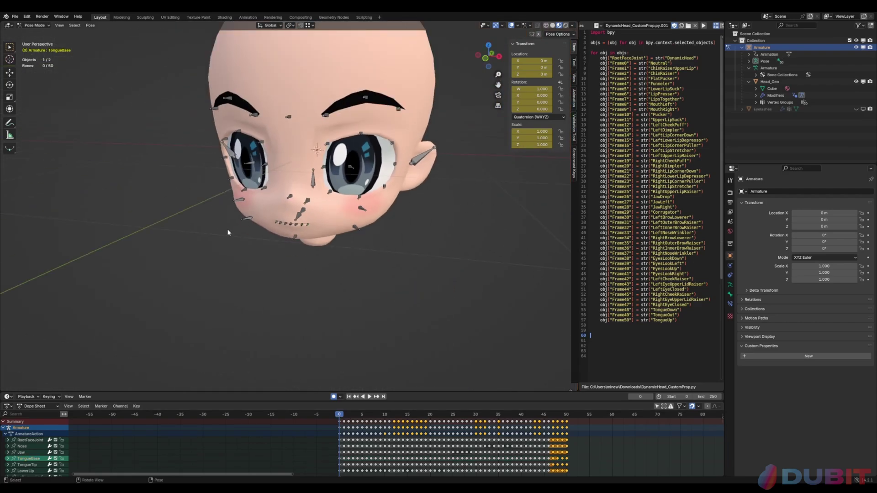
pyautogui.hotkey('ctrl', 's')
pyautogui.moveTo(551, 205); pyautogui.dragTo(436, 275, button='middle')
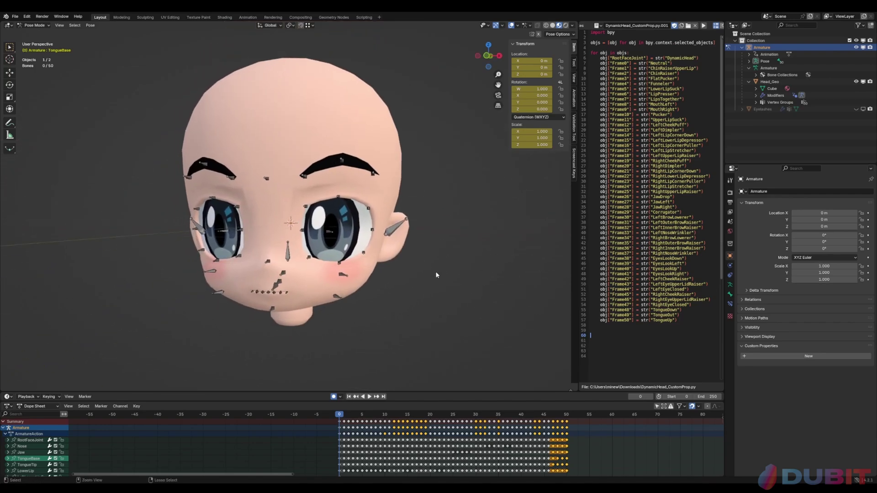
pyautogui.hotkey('ctrl', 's')
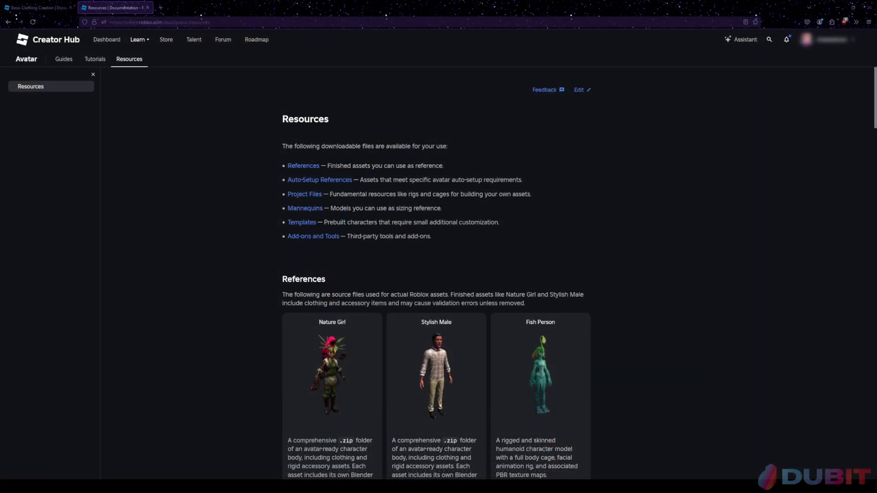
# - Switch to the browser and look through the Creator Hub avatar Resources page down to the Project Files
pyautogui.scroll(-8, 436, 274)
pyautogui.scroll(-15, 436, 274)
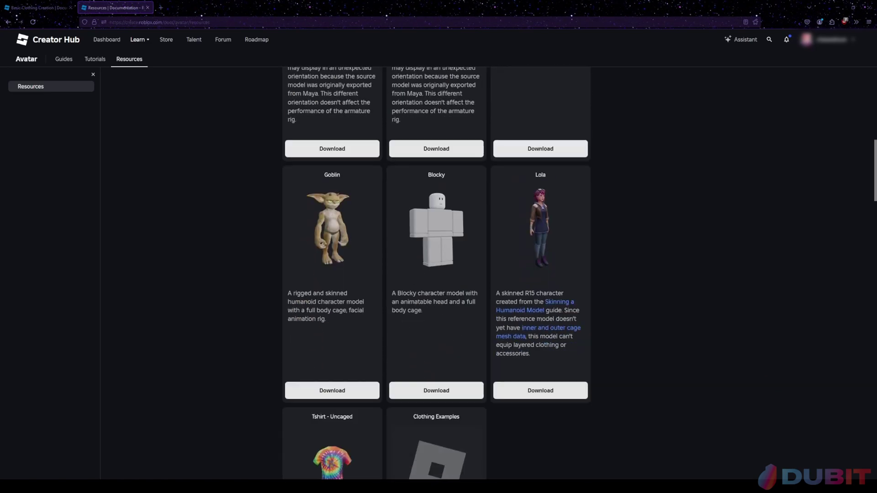
pyautogui.scroll(-4, 437, 274)
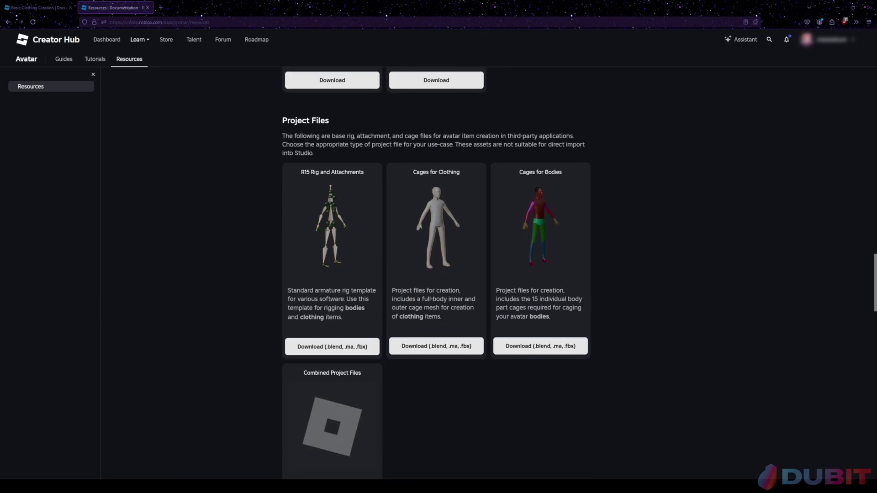
pyautogui.scroll(1, 436, 274)
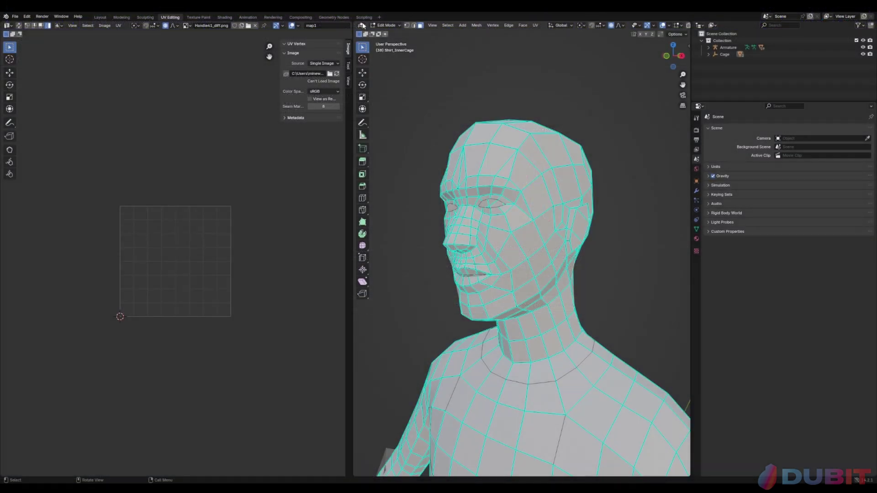
# - Select the neck face loops on the Shirt_InnerCage template mesh and show it see-through
pyautogui.click(361, 34)
pyautogui.click(361, 36)
pyautogui.moveTo(601, 349); pyautogui.dragTo(529, 314, button='middle')
pyautogui.keyDown('alt'); pyautogui.click(566, 340); pyautogui.keyUp('alt')
pyautogui.keyDown('alt'); pyautogui.keyDown('shift'); pyautogui.click(546, 321); pyautogui.keyUp('shift'); pyautogui.keyUp('alt')
pyautogui.scroll(-3, 520, 313)
pyautogui.hotkey('alt', 'z')
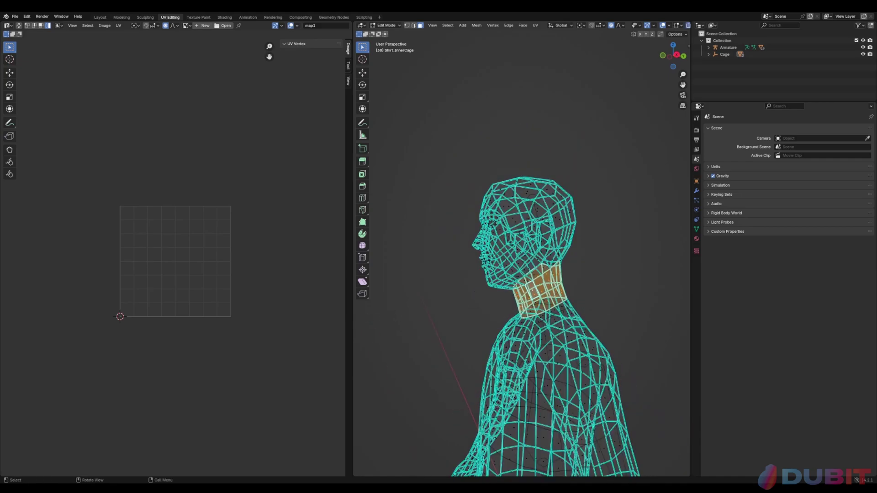
# - Add all of the cage template's head faces to the neck selection with circle select, and restore the solid display
pyautogui.scroll(2, 507, 283)
pyautogui.moveTo(505, 274); pyautogui.dragTo(494, 270, button='middle')
pyautogui.press('c')
pyautogui.scroll(-4, 466, 276)
pyautogui.moveTo(444, 284)
pyautogui.mouseDown()
pyautogui.moveTo(596, 158)
pyautogui.moveTo(467, 180)
pyautogui.moveTo(574, 201)
pyautogui.mouseUp()
pyautogui.press('Escape')
pyautogui.moveTo(464, 315)
pyautogui.mouseDown(button='middle')
pyautogui.moveTo(548, 329)
pyautogui.moveTo(504, 327)
pyautogui.mouseUp(button='middle')
pyautogui.hotkey('alt', 'z')
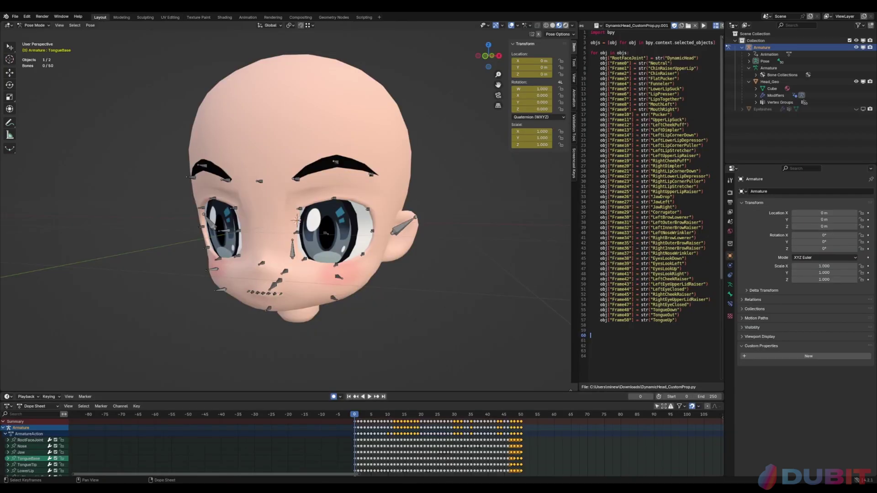
# - Paste the copied cage head and its Cage parent into the chibi head file in Object Mode
pyautogui.scroll(-4, 437, 188)
pyautogui.hotkey('ctrl', 'v')
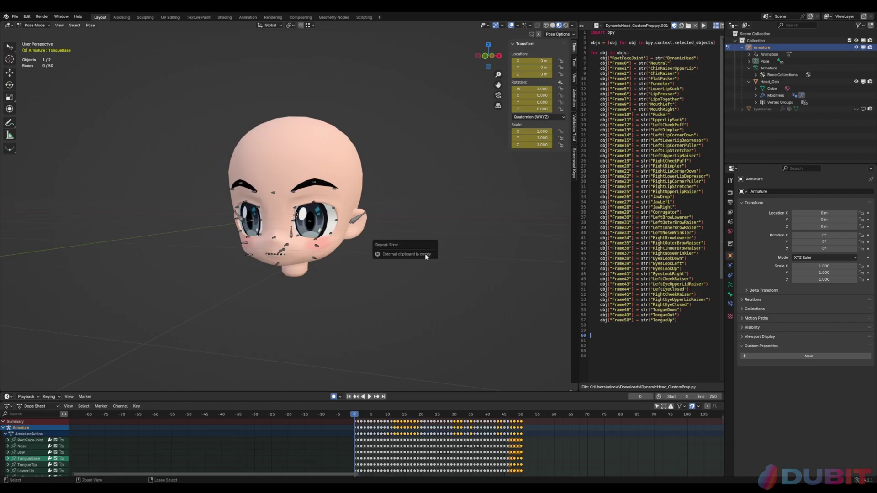
pyautogui.click(29, 33)
pyautogui.hotkey('ctrl', 'v')
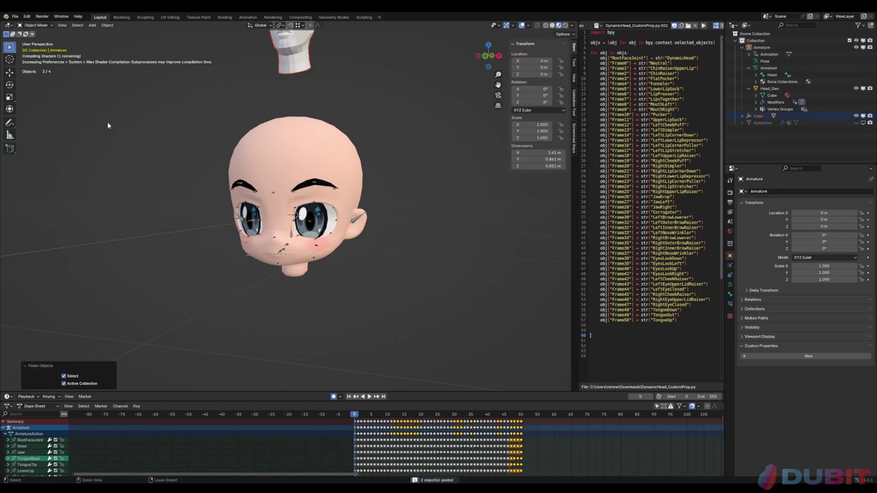
pyautogui.scroll(-3, 232, 136)
# - Select the pasted cage head above the character's head and enter Edit Mode on it
pyautogui.click(281, 126)
pyautogui.scroll(3, 282, 127)
pyautogui.moveTo(282, 127); pyautogui.dragTo(318, 196, button='middle')
pyautogui.scroll(1, 306, 193)
pyautogui.moveTo(237, 190); pyautogui.dragTo(348, 163, button='middle')
pyautogui.press('Tab')
pyautogui.scroll(1, 348, 163)
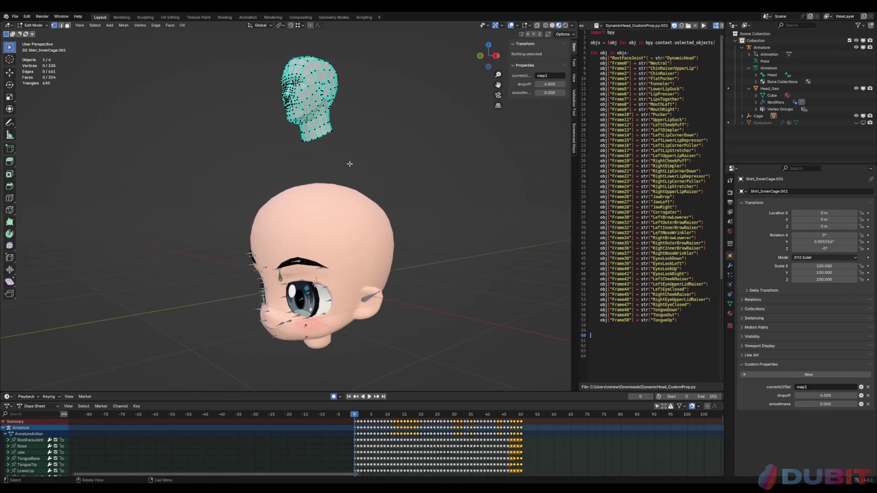
# - Try scaling the whole cage mesh up by about 2.234 and again by about 1.438
pyautogui.press('a')
pyautogui.press('s')
pyautogui.click(391, 111)
pyautogui.press('s')
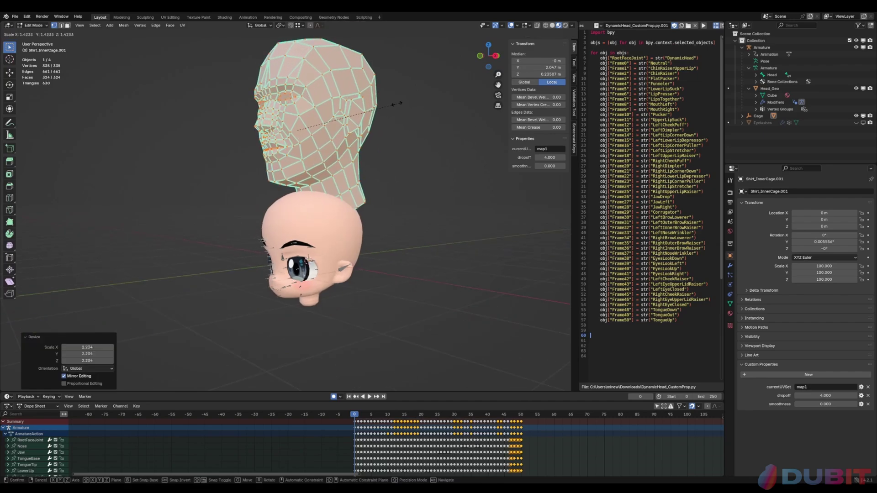
pyautogui.click(397, 103)
# - Try lowering the enlarged cage along Z onto the head, and undo the move and both scalings
pyautogui.scroll(2, 397, 103)
pyautogui.moveTo(398, 103); pyautogui.dragTo(440, 109, button='middle')
pyautogui.scroll(-2, 409, 113)
pyautogui.press('g')
pyautogui.press('z')
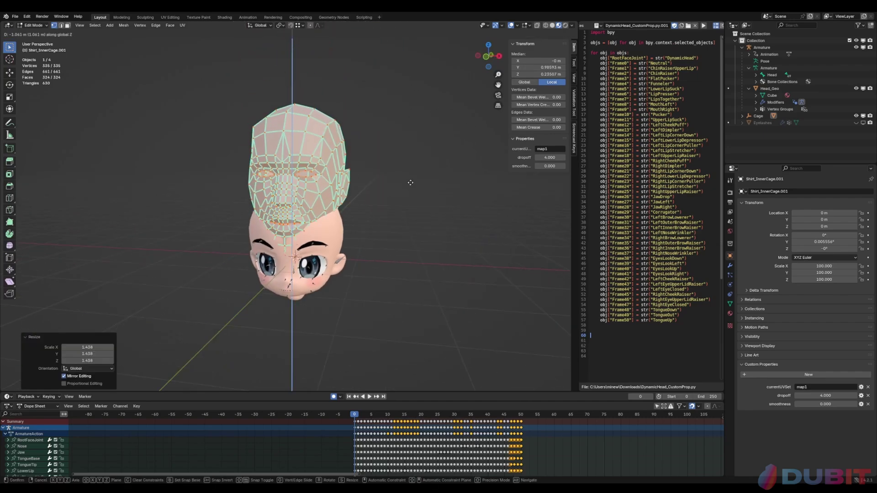
pyautogui.click(383, 74)
pyautogui.moveTo(392, 192); pyautogui.dragTo(364, 187, button='middle')
pyautogui.scroll(2, 329, 242)
pyautogui.moveTo(325, 245); pyautogui.dragTo(395, 173, button='middle')
pyautogui.scroll(3, 313, 178)
pyautogui.scroll(-8, 395, 173)
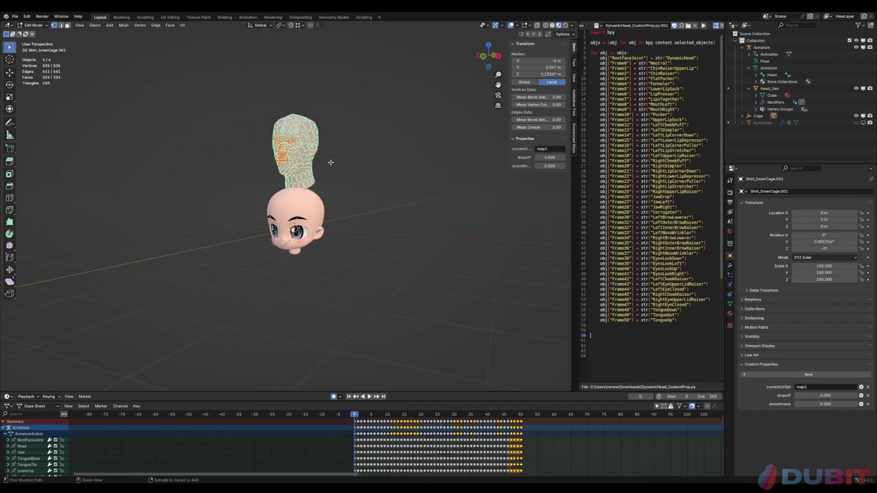
pyautogui.scroll(3, 330, 162)
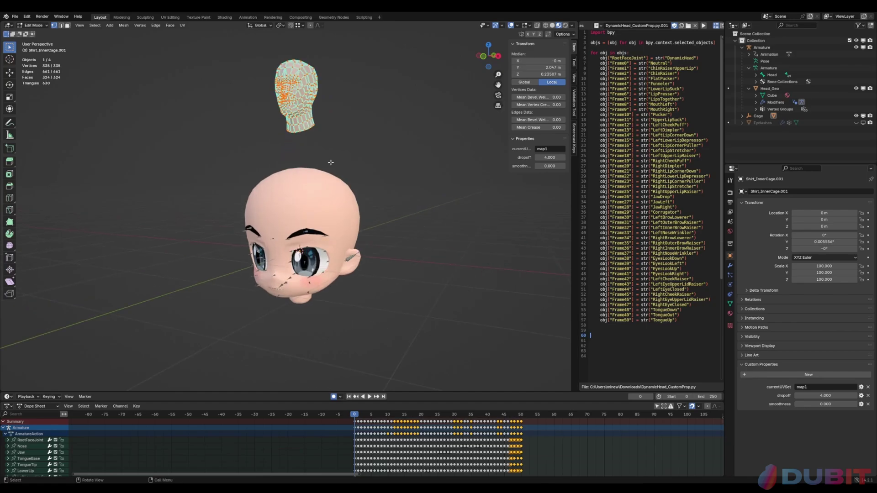
# - Lower the whole cage mesh along Z onto the character's head
pyautogui.scroll(4, 343, 166)
pyautogui.moveTo(343, 166); pyautogui.dragTo(361, 169, button='middle')
pyautogui.keyDown('shift'); pyautogui.moveTo(338, 178); pyautogui.dragTo(349, 255, button='middle'); pyautogui.keyUp('shift')
pyautogui.scroll(-5, 317, 204)
pyautogui.press('g')
pyautogui.press('z')
pyautogui.click(356, 249)
# - Scale the cage mesh up until it surrounds the head and align it along Y
pyautogui.press('s')
pyautogui.click(503, 203)
pyautogui.moveTo(503, 204)
pyautogui.mouseDown(button='middle')
pyautogui.moveTo(484, 114)
pyautogui.moveTo(402, 238)
pyautogui.moveTo(471, 264)
pyautogui.mouseUp(button='middle')
pyautogui.press('g')
pyautogui.press('y')
pyautogui.click(415, 243)
# - In wireframe front view, select the cage's crown vertices and lower them along Z toward the head with proportional editing
pyautogui.press('Tab')
pyautogui.hotkey('shift', 'z')
pyautogui.moveTo(365, 270); pyautogui.dragTo(366, 246, button='middle')
pyautogui.press('Tab')
pyautogui.press('KP_1')
pyautogui.click(464, 218)
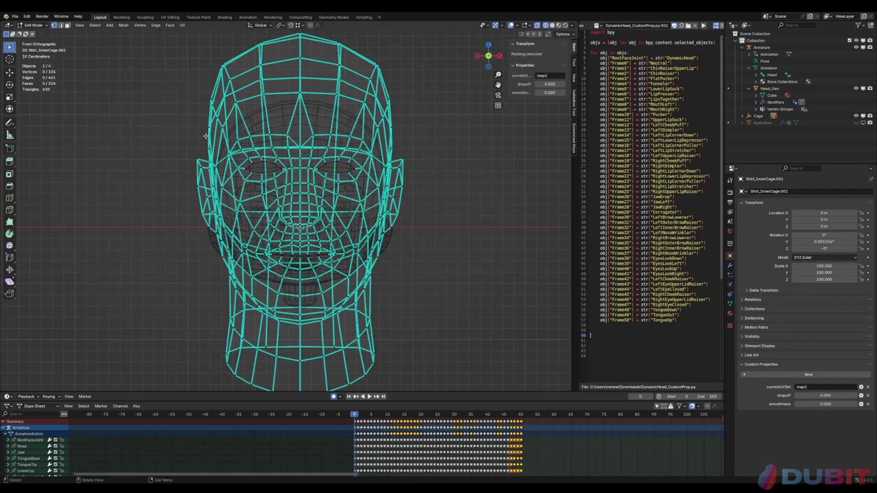
pyautogui.moveTo(205, 59); pyautogui.dragTo(388, 120)
pyautogui.click(311, 26)
pyautogui.press('g')
pyautogui.press('z')
pyautogui.scroll(-10, 378, 158)
pyautogui.click(377, 167)
# - In side view, move the cage's back-of-head and top vertices to follow the head's outline with proportional editing
pyautogui.press('KP_3')
pyautogui.moveTo(368, 202); pyautogui.dragTo(400, 188)
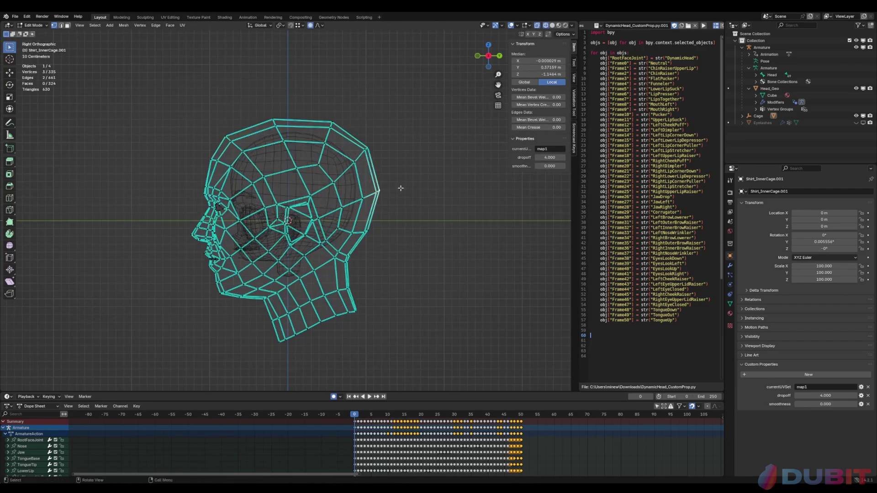
pyautogui.press('g')
pyautogui.scroll(8, 389, 189)
pyautogui.click(385, 189)
pyautogui.moveTo(315, 110); pyautogui.dragTo(342, 133)
pyautogui.press('g')
pyautogui.click(337, 104)
pyautogui.scroll(3, 189, 229)
# - Select the cage's eye opening loop and move it about 0.19 m down and slightly back with proportional editing
pyautogui.moveTo(238, 201); pyautogui.dragTo(292, 194, button='middle')
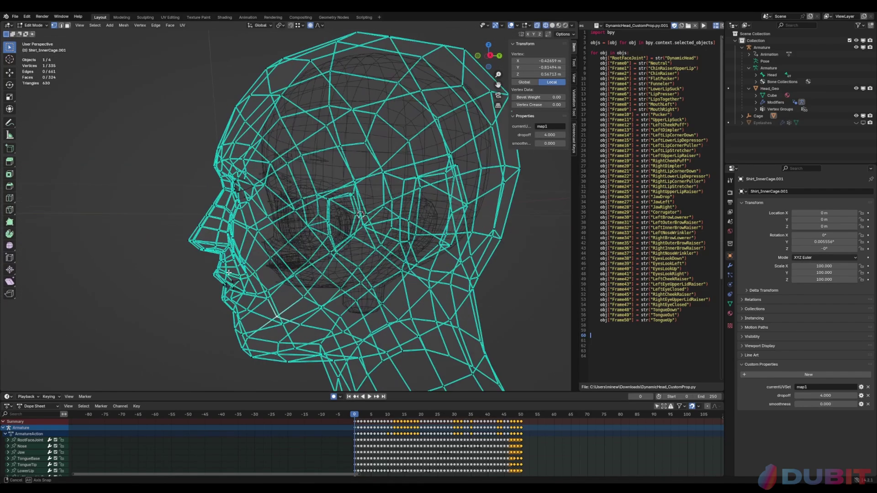
pyautogui.keyDown('alt'); pyautogui.click(292, 188); pyautogui.keyUp('alt')
pyautogui.press('KP_3')
pyautogui.press('g')
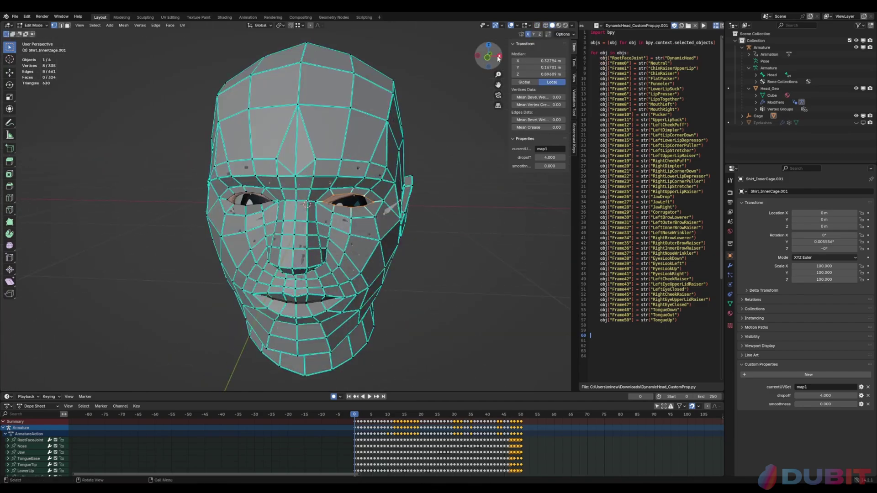
pyautogui.scroll(-2, 296, 116)
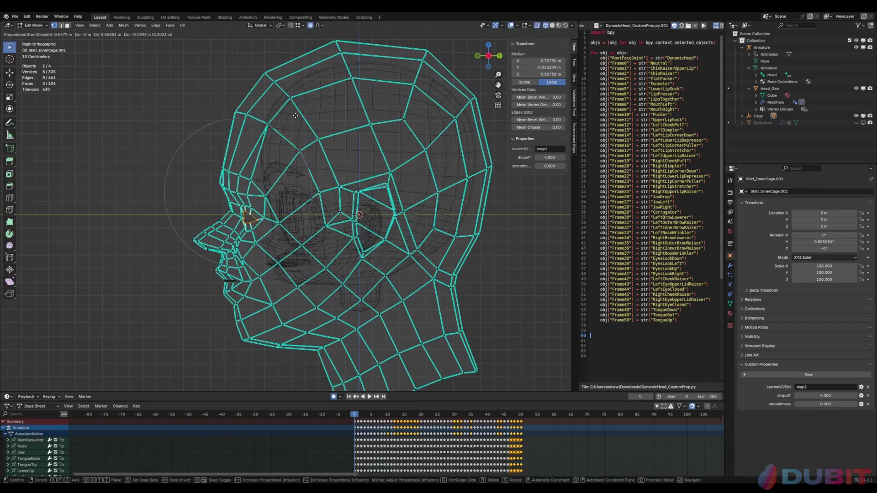
pyautogui.click(296, 115)
# - Move the cage's chin vertices about 0.178 m along Y and 0.063 m along Z with proportional editing
pyautogui.moveTo(296, 116); pyautogui.dragTo(305, 198, button='middle')
pyautogui.press('KP_3')
pyautogui.moveTo(224, 252); pyautogui.dragTo(254, 307)
pyautogui.press('g')
pyautogui.scroll(10, 242, 306)
pyautogui.click(262, 294)
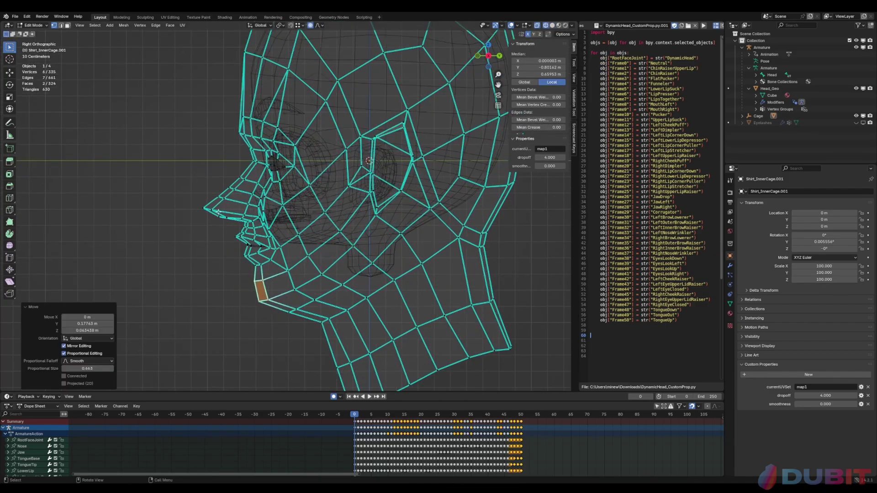
# - Move the cage's nose tip back toward the face with proportional editing
pyautogui.click(216, 210)
pyautogui.press('g')
pyautogui.click(293, 87)
pyautogui.scroll(-2, 422, 290)
# - Shrink the cage's neck faces about 0.079 m inward, scale them to about 0.9 and reposition them around the head's neck
pyautogui.keyDown('alt'); pyautogui.click(372, 269); pyautogui.keyUp('alt')
pyautogui.press('g')
pyautogui.moveTo(302, 260); pyautogui.dragTo(447, 365)
pyautogui.press('g')
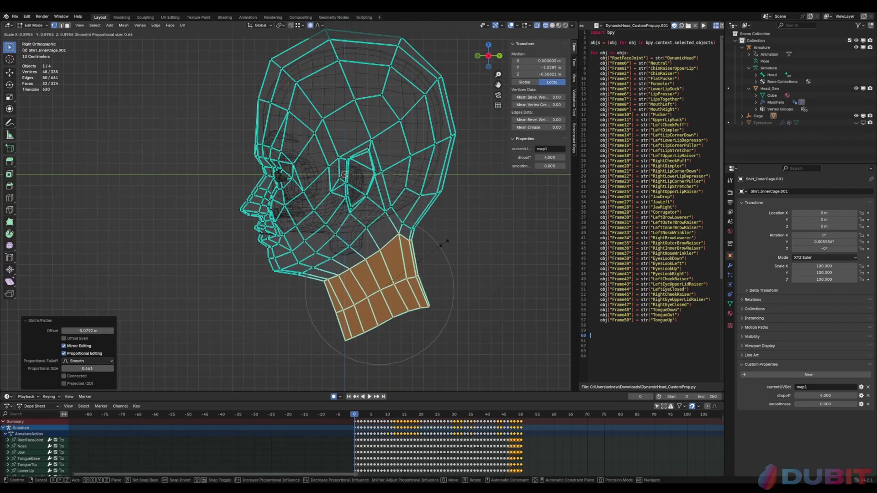
pyautogui.press('g')
pyautogui.click(434, 250)
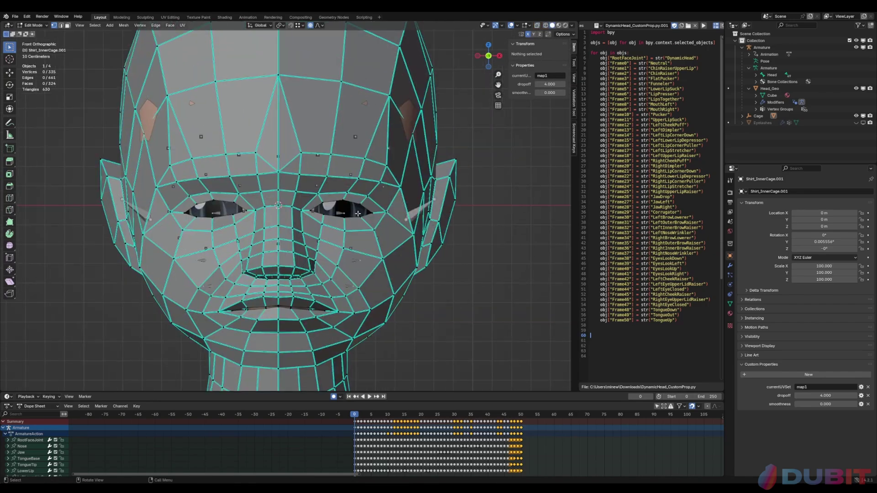
# - Without proportional editing, widen the cage's eye openings and slide the brow vertex above the left eye by a factor of about 0.393
pyautogui.press('o')
pyautogui.press('s')
pyautogui.moveTo(457, 192); pyautogui.dragTo(393, 183, button='middle')
pyautogui.scroll(3, 393, 182)
pyautogui.click(402, 141)
pyautogui.press('g')
pyautogui.press('g')
pyautogui.click(404, 139)
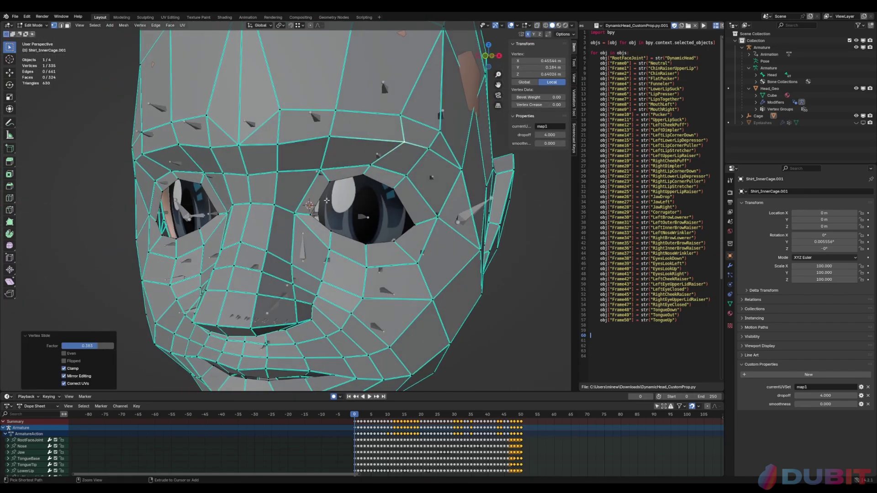
# - Move individual cage vertices around the eye so the opening follows the outline of the head's eye
pyautogui.moveTo(404, 139); pyautogui.dragTo(422, 133, button='middle')
pyautogui.scroll(-4, 320, 205)
pyautogui.moveTo(366, 196); pyautogui.dragTo(319, 197, button='middle')
pyautogui.moveTo(393, 196); pyautogui.dragTo(411, 192, button='middle')
pyautogui.press('g')
pyautogui.click(356, 201)
pyautogui.press('g')
pyautogui.click(360, 172)
pyautogui.scroll(4, 357, 192)
pyautogui.press('g')
pyautogui.click(365, 192)
pyautogui.click(345, 178)
pyautogui.press('g')
pyautogui.click(350, 180)
# - In wireframe, move the cage's upper rear edge about -0.040 m along Y and -0.080 m along Z with proportional editing
pyautogui.hotkey('shift', 'z')
pyautogui.press('o')
pyautogui.press('g')
pyautogui.click(519, 264)
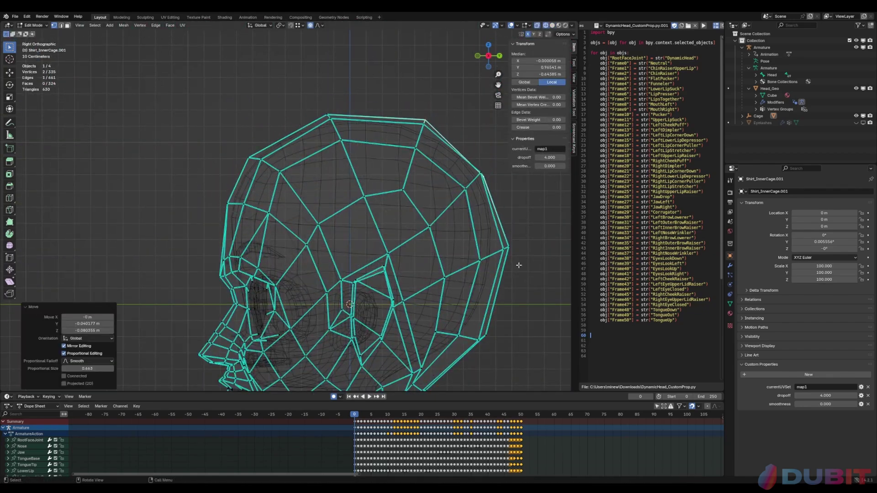
# - Flatten the cage's mouth loop to 0.246 along Z and move it onto the head's mouth with proportional editing
pyautogui.keyDown('alt'); pyautogui.click(372, 275); pyautogui.keyUp('alt')
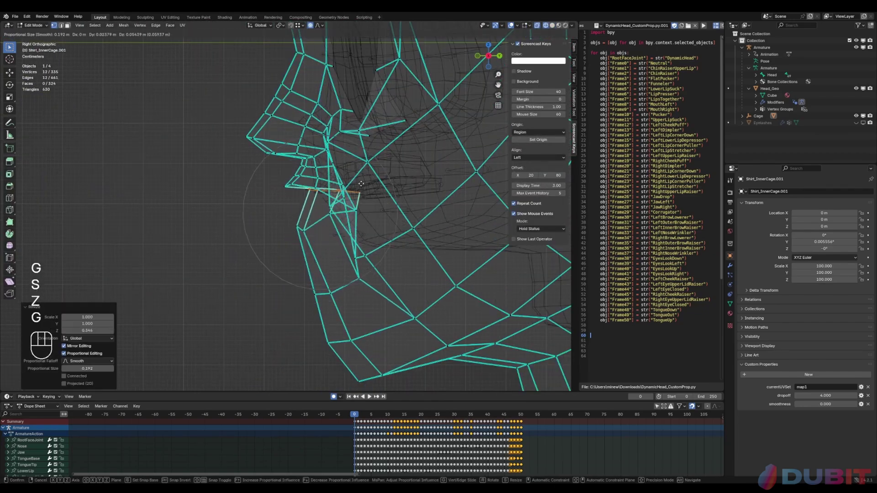
pyautogui.press('z')
pyautogui.click(254, 233)
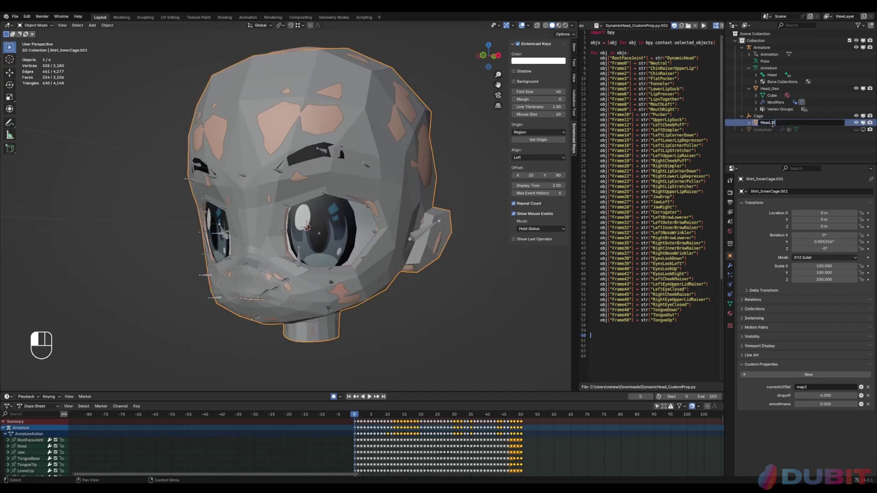
# - Rename the fitted cage mesh Head_OuterCage and hide it to work on the Head_Geo mesh
pyautogui.click(322, 237)
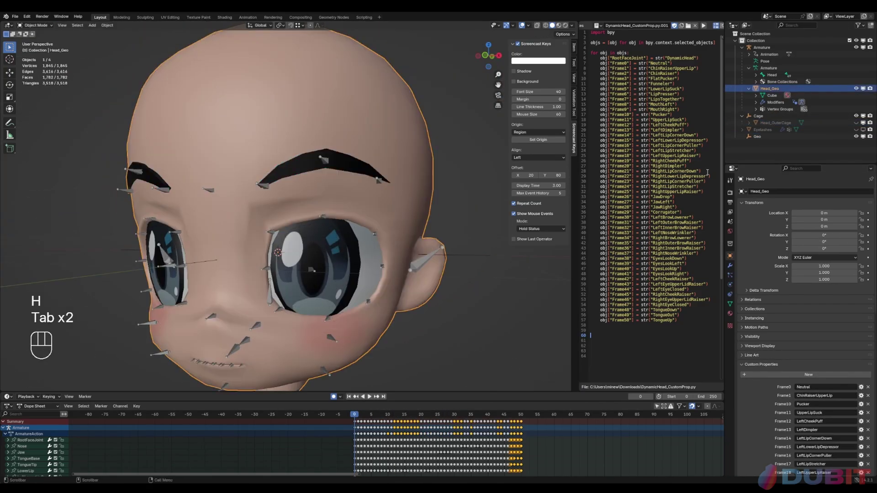
pyautogui.press('h')
pyautogui.hotkey('ctrl', 'z')
pyautogui.press('Tab')
pyautogui.press('Tab')
# - Unhide the Eyelashes object, duplicate the head's upper eyelid faces, and adjust and merge the copied strip's vertices
pyautogui.click(856, 130)
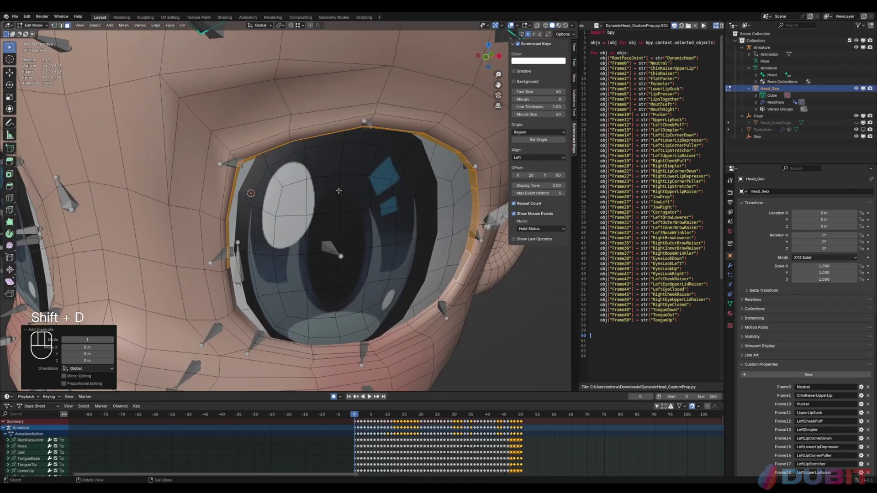
pyautogui.press('Tab')
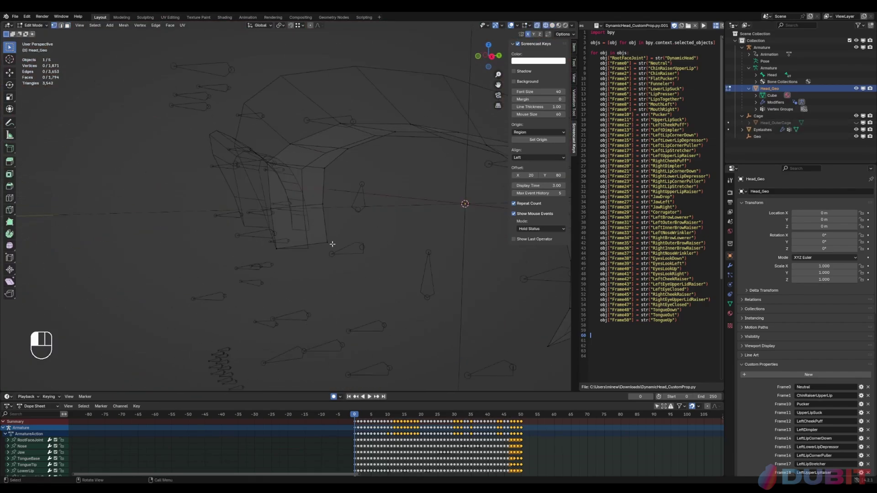
pyautogui.press('g')
pyautogui.click(449, 173)
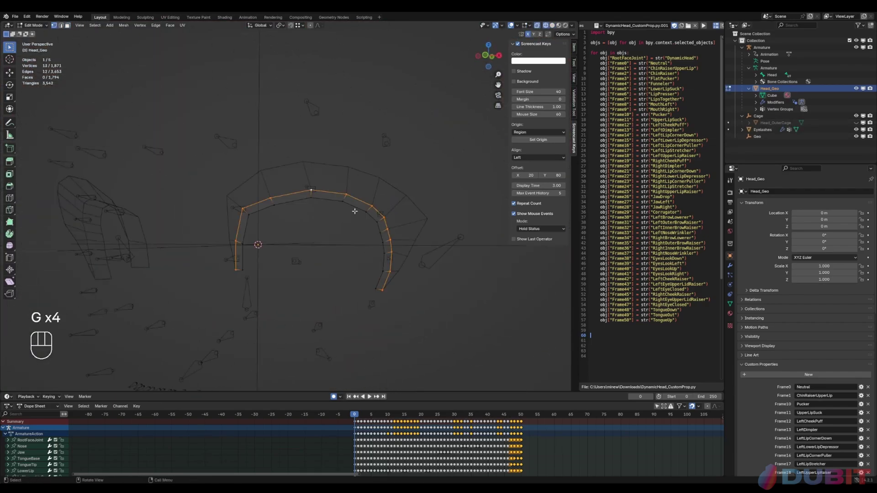
pyautogui.press('m')
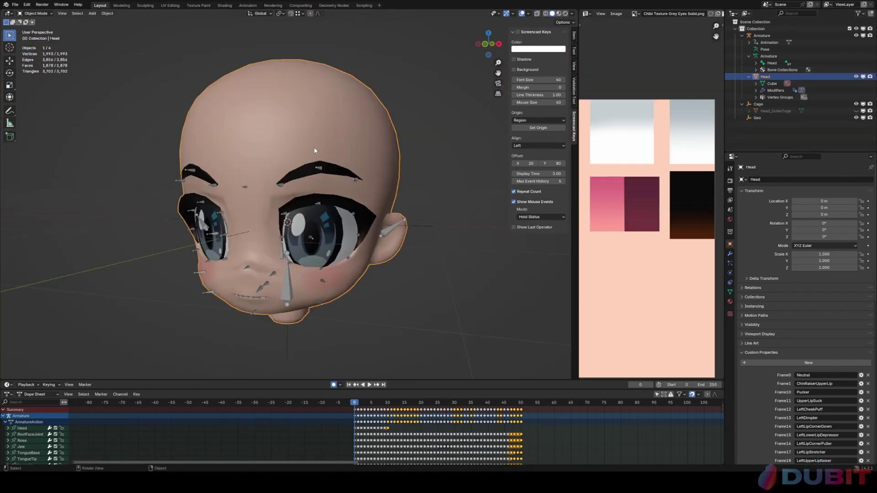
# - Check the armature's keyframed poses, and review the head's custom properties down to RootFaceJoint
pyautogui.click(318, 168)
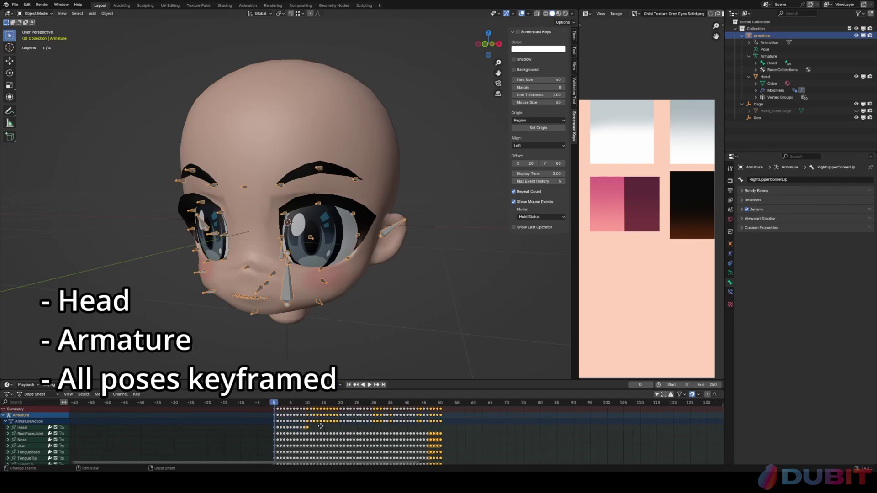
pyautogui.click(366, 148)
pyautogui.scroll(-10, 791, 377)
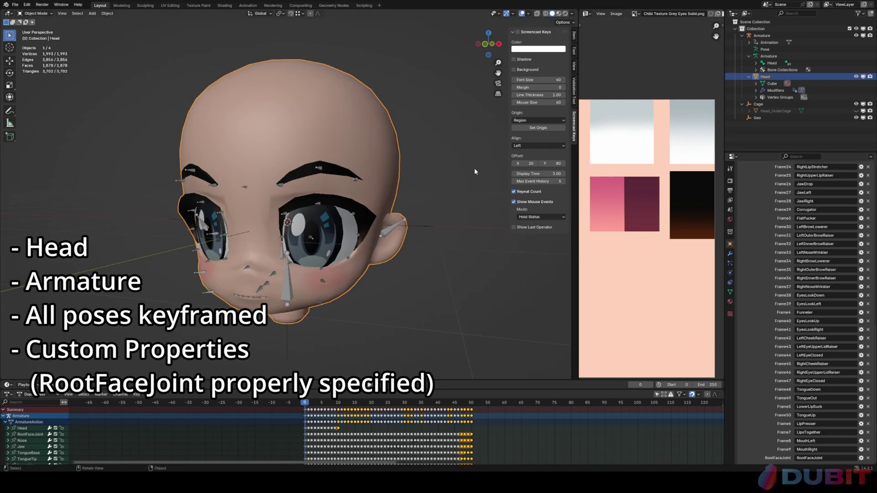
# - Unhide the outer cage and select Head_OuterCage to check its placement and its parenting under the Cage empty
pyautogui.hotkey('alt', 'h')
pyautogui.click(376, 201)
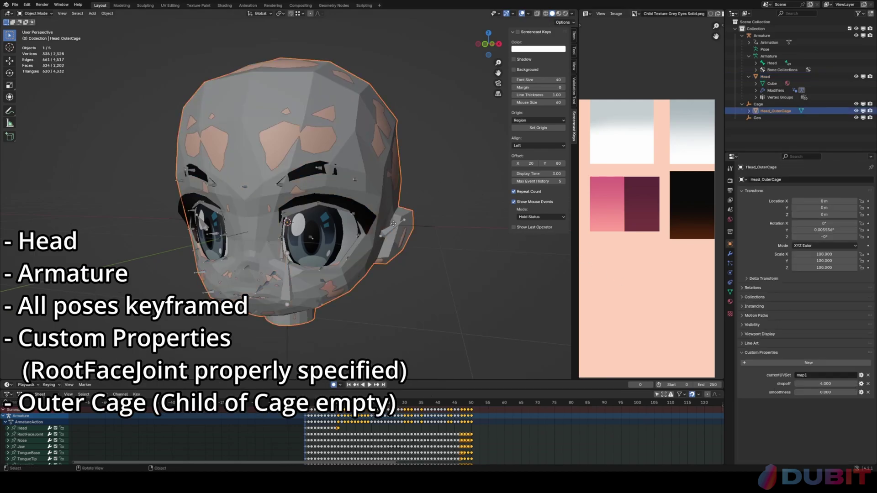
pyautogui.press('g')
pyautogui.rightClick(411, 191)
pyautogui.scroll(-5, 410, 187)
# - Select the Geo empty and inspect its position inside the head in wireframe display
pyautogui.click(757, 118)
pyautogui.scroll(3, 488, 185)
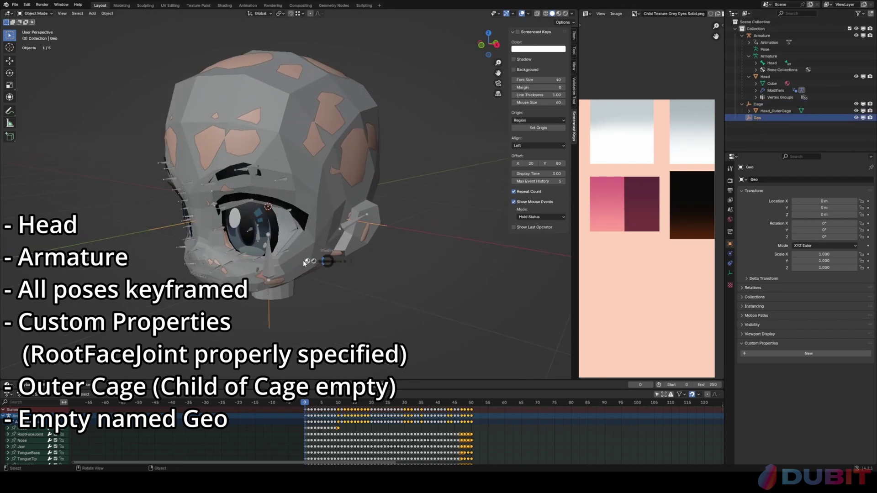
pyautogui.hotkey('shift', 'z')
pyautogui.press('g')
pyautogui.rightClick(223, 247)
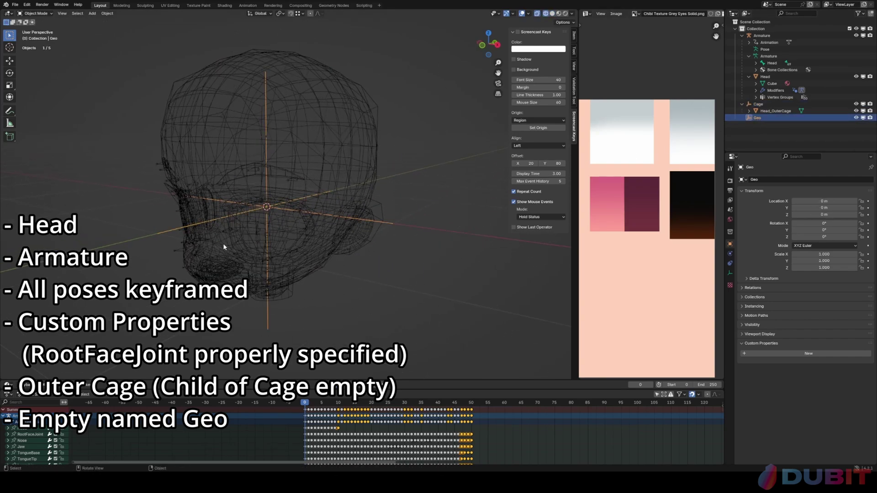
pyautogui.hotkey('shift', 'z')
pyautogui.scroll(-2, 374, 256)
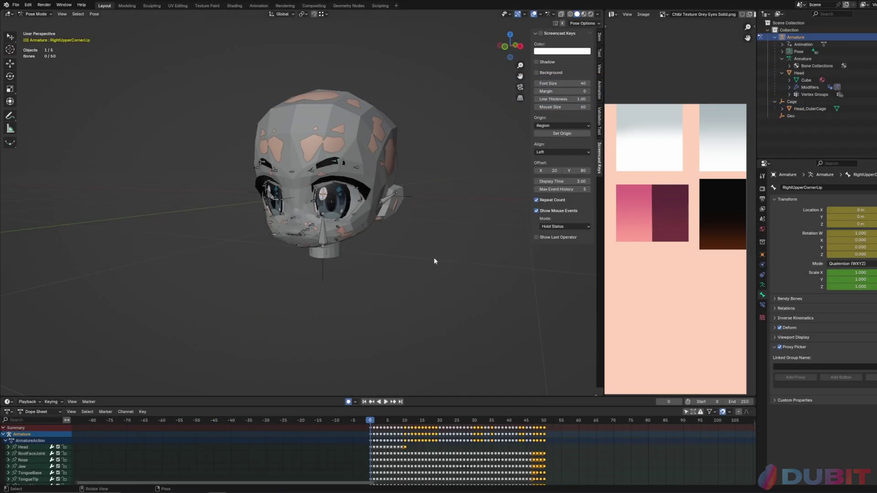
# - Start an FBX export limited to the active collection, with custom properties and scalings applied as FBX Units Scale
pyautogui.click(16, 5)
pyautogui.moveTo(72, 114)
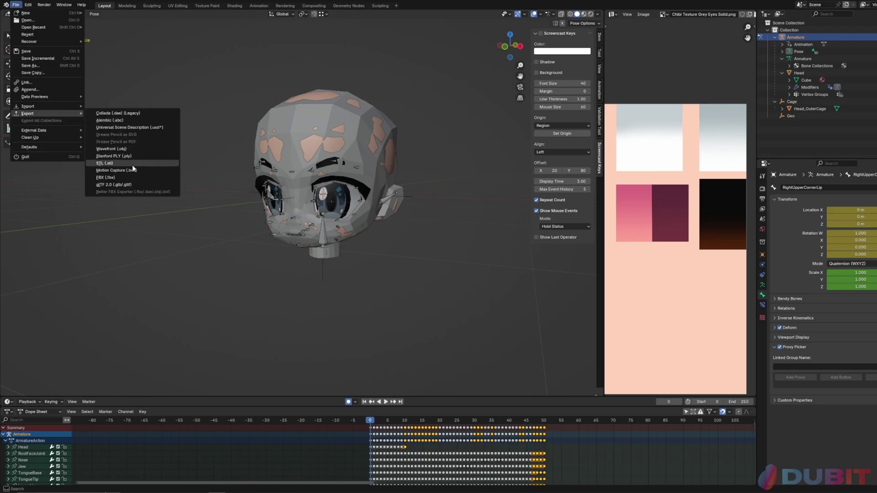
pyautogui.click(133, 179)
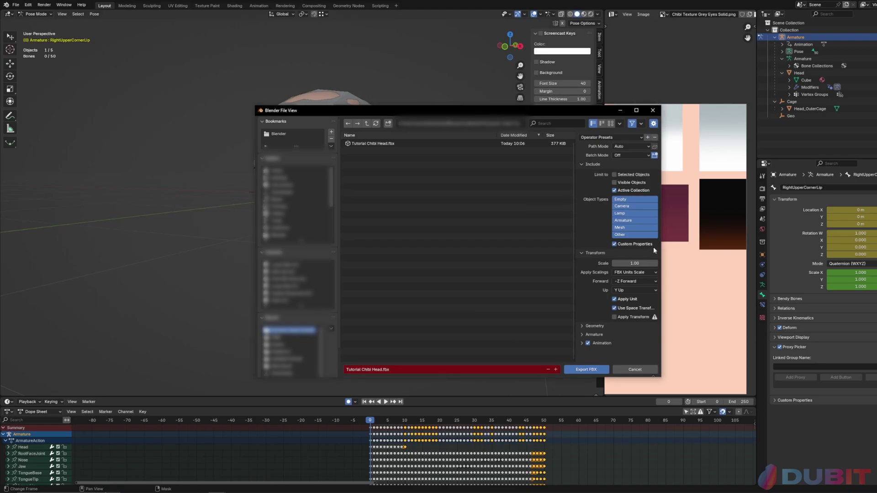
pyautogui.click(632, 273)
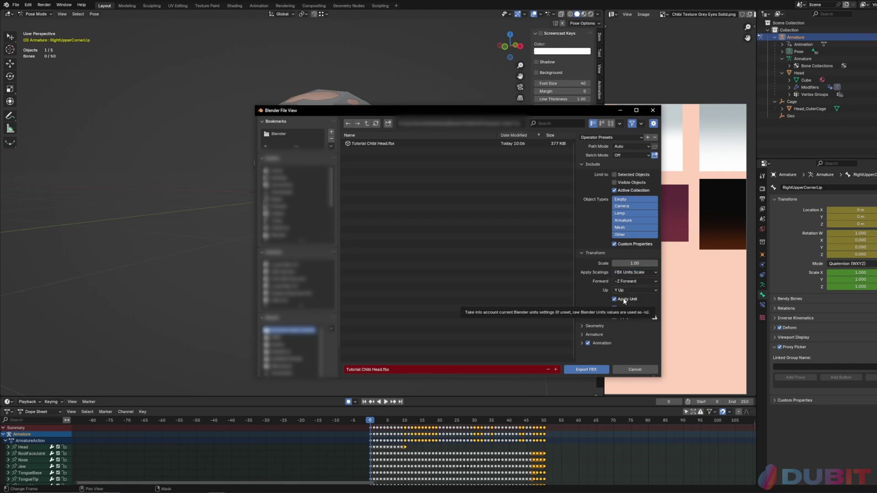
# - Check the armature and animation export options, and export the head as Tutorial Chibi Head.fbx
pyautogui.click(594, 335)
pyautogui.scroll(-2, 598, 332)
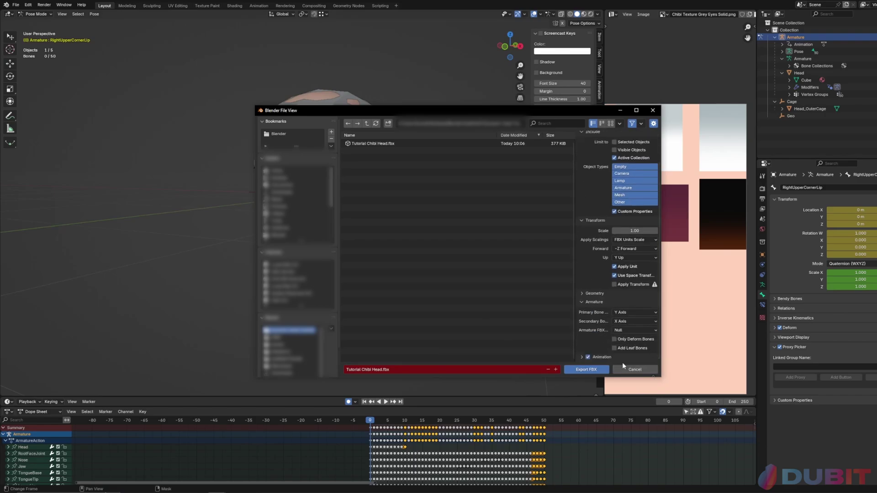
pyautogui.click(591, 304)
pyautogui.click(599, 344)
pyautogui.scroll(-3, 605, 342)
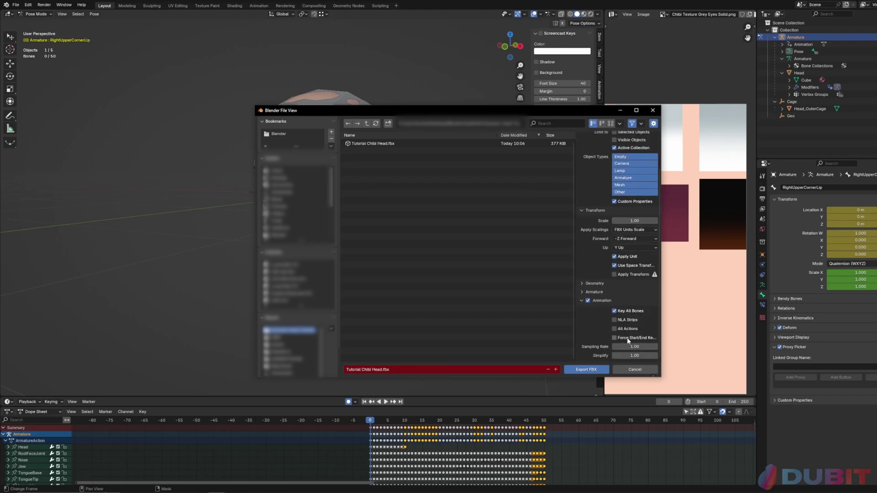
pyautogui.click(602, 302)
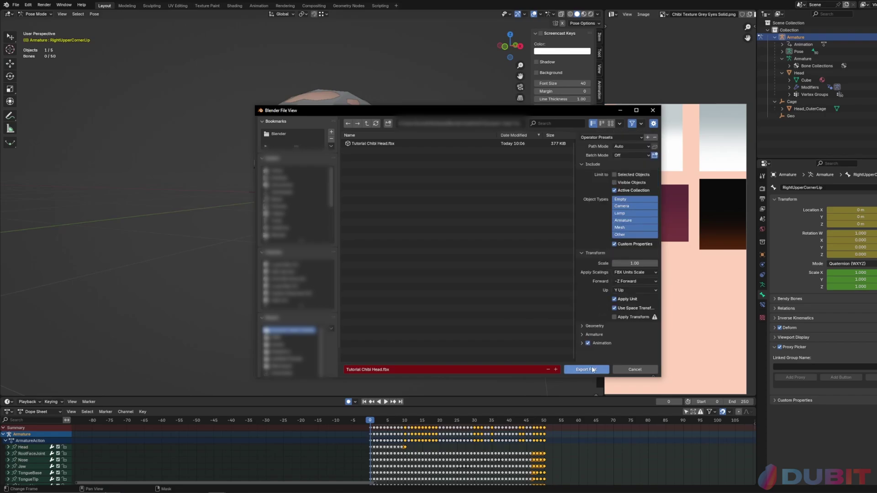
pyautogui.click(592, 369)
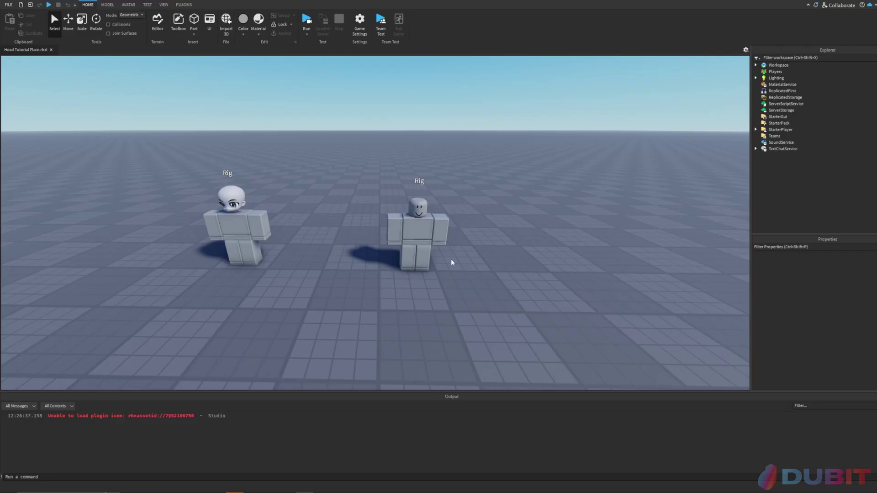
# - Switch to Roblox Studio and open the exported Tutorial Chibi Head file for 3D import
pyautogui.click(12, 5)
pyautogui.click(12, 5)
pyautogui.click(225, 23)
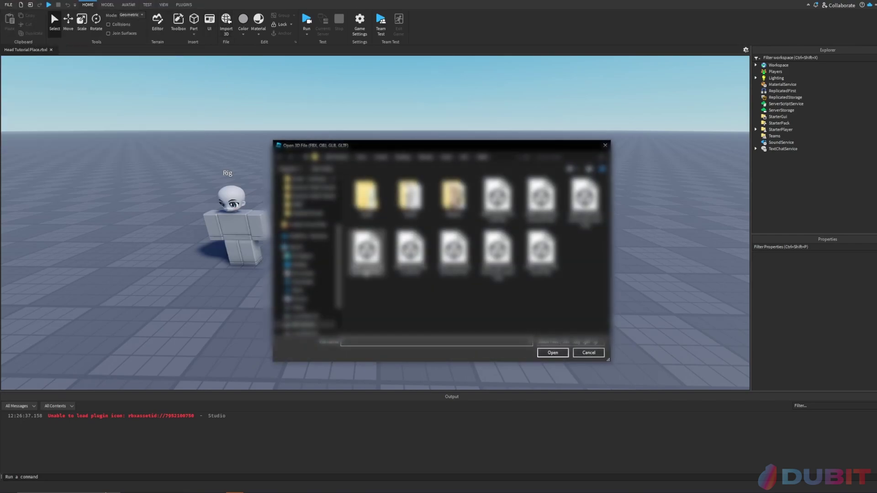
pyautogui.click(465, 158)
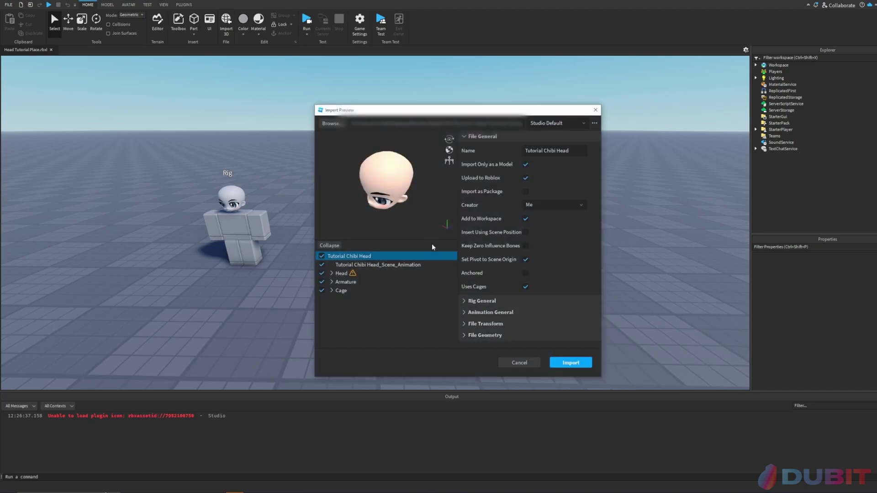
# - Set the import's rig type to R15 and its rig scale to Default
pyautogui.click(487, 301)
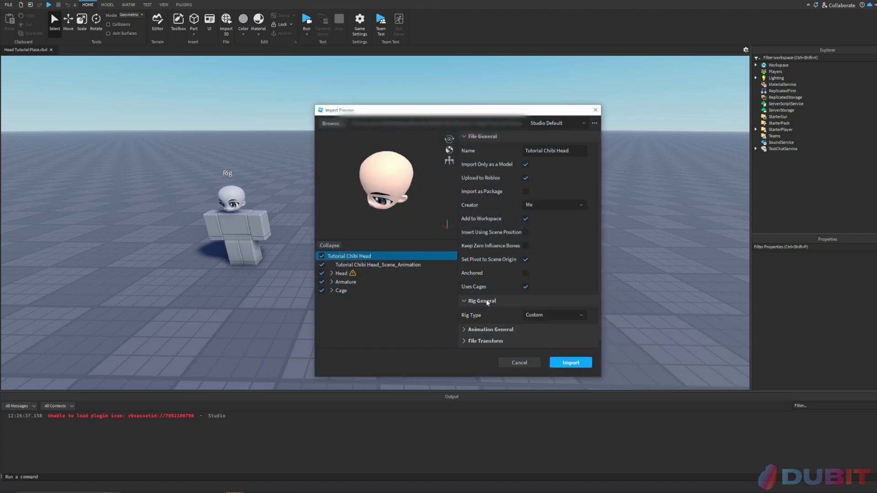
pyautogui.click(534, 314)
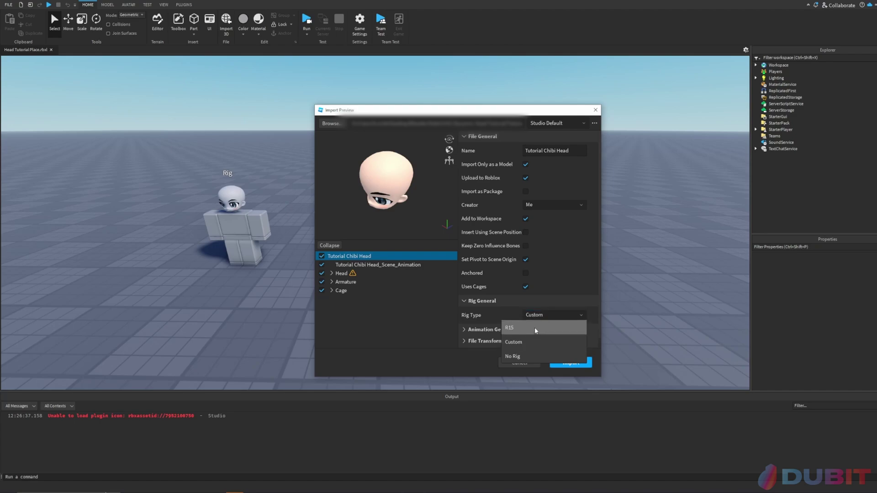
pyautogui.click(534, 327)
pyautogui.click(543, 345)
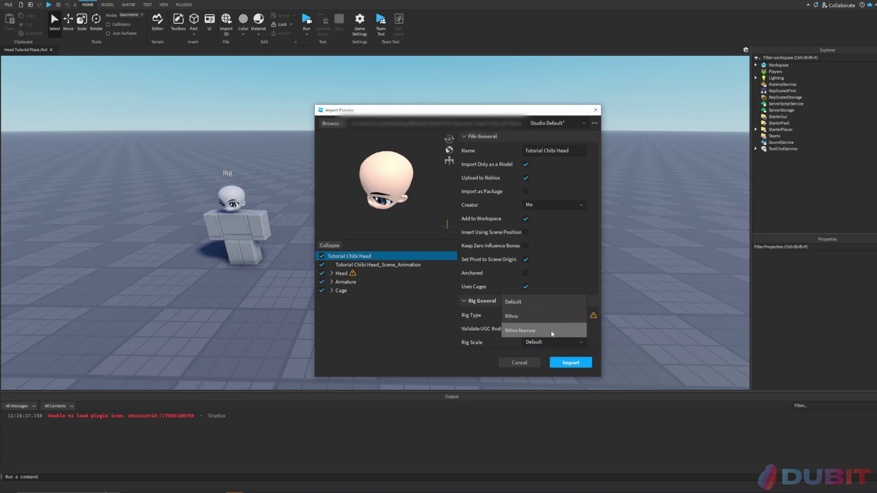
pyautogui.click(551, 302)
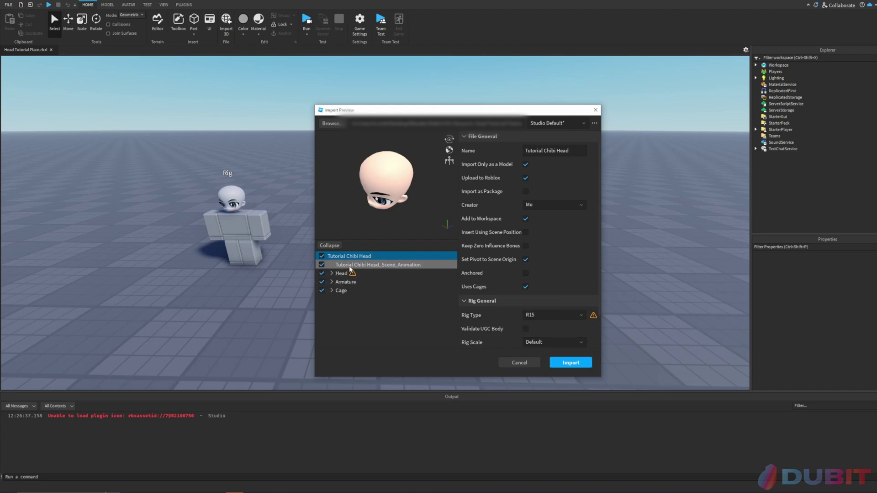
# - Browse for the image file to use as the Head's base_color_texture in the import
pyautogui.click(332, 273)
pyautogui.click(365, 283)
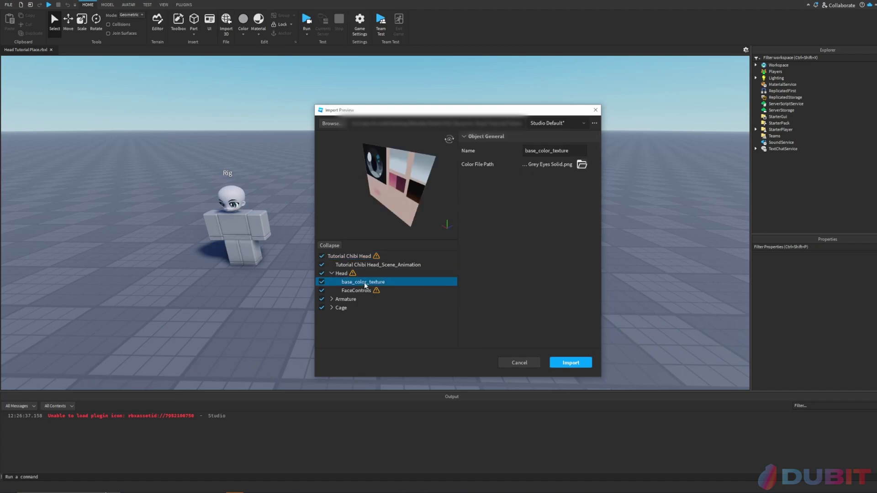
pyautogui.click(582, 164)
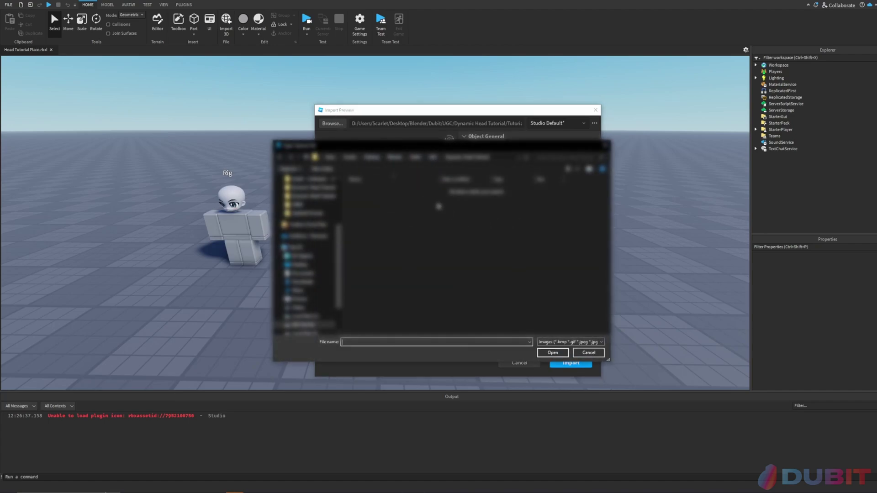
pyautogui.click(435, 158)
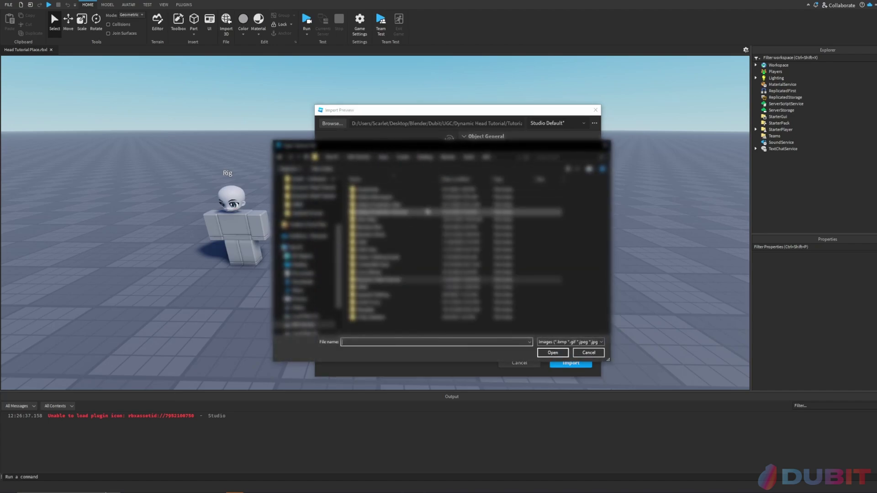
pyautogui.doubleClick(413, 242)
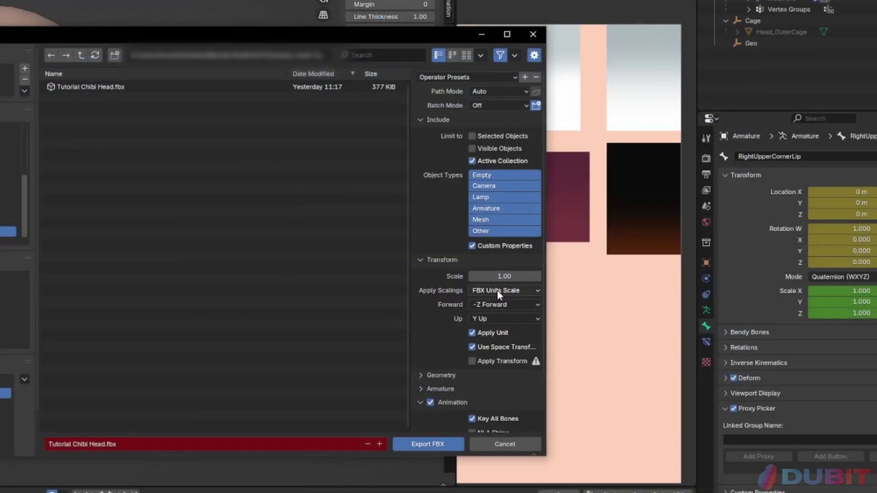
# - Open the Scale value in Blender's FBX export settings
pyautogui.click(514, 277)
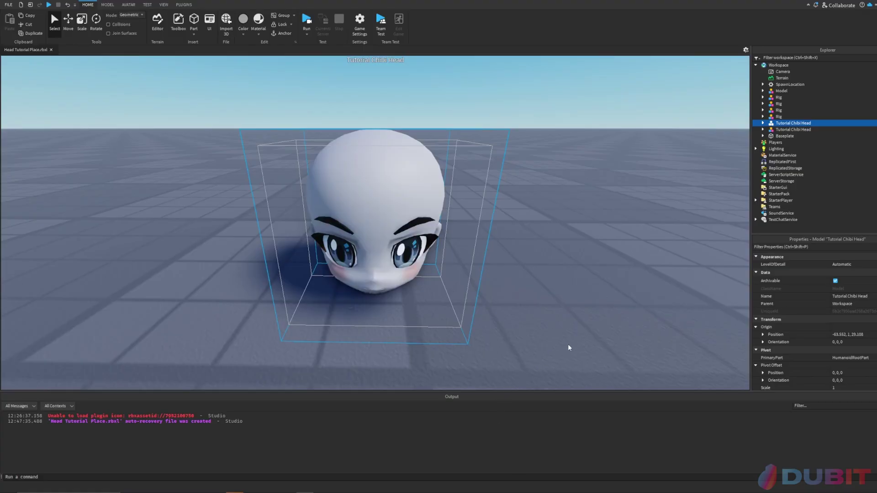
# - Move the imported Tutorial Chibi Head across the ground to stand beside the smiling default rig
pyautogui.click(617, 304)
pyautogui.scroll(-5, 617, 304)
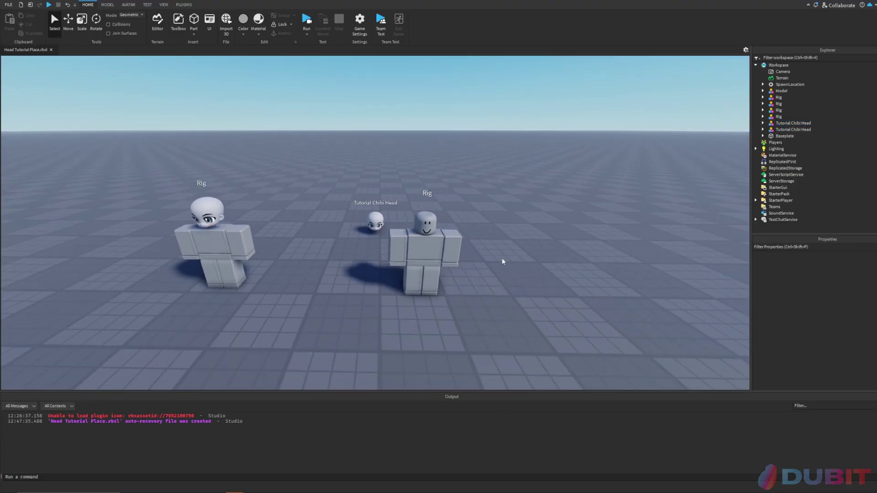
pyautogui.moveTo(375, 222); pyautogui.dragTo(521, 288)
pyautogui.click(453, 322)
# - Delete the Head part from the smiling default rig
pyautogui.press('d')
pyautogui.press('w')
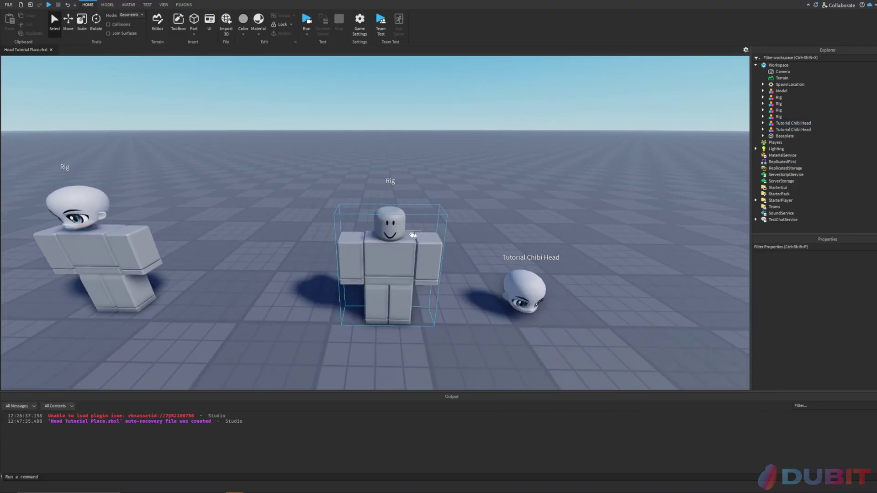
pyautogui.click(392, 226)
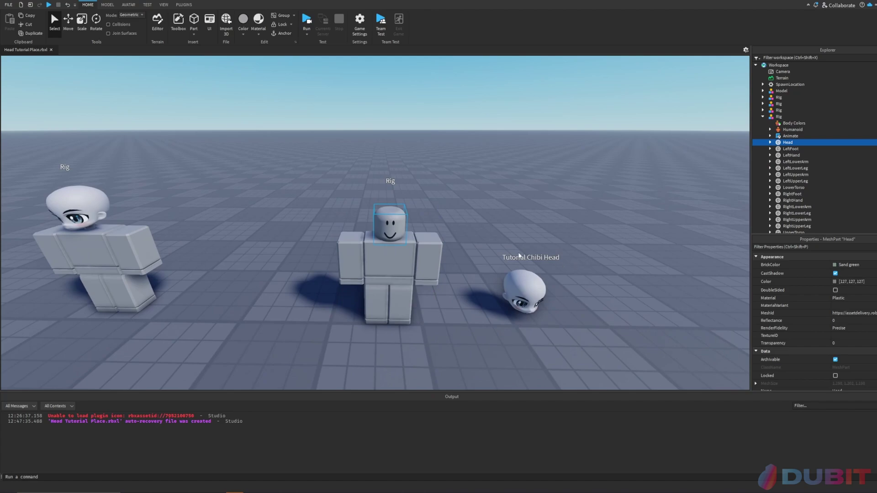
pyautogui.press('Delete')
# - Copy the Head part from the Tutorial Chibi Head model and paste it into the headless rig
pyautogui.click(541, 299)
pyautogui.scroll(-3, 789, 166)
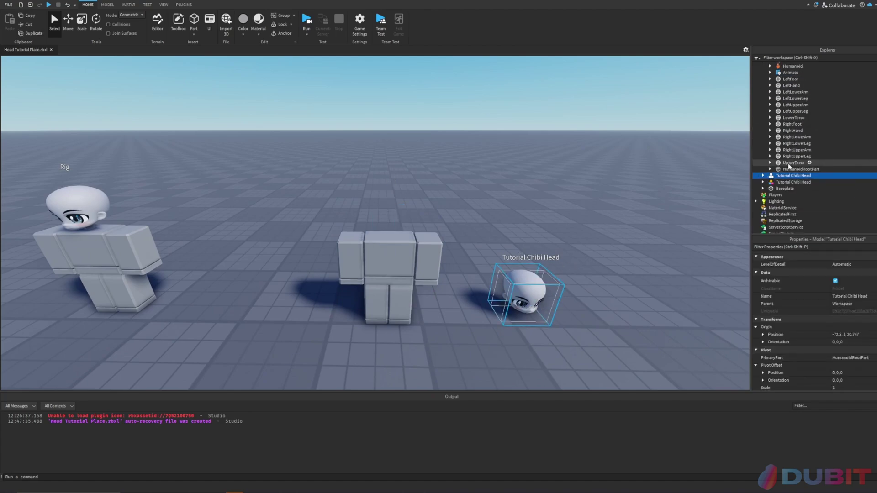
pyautogui.click(763, 175)
pyautogui.click(788, 195)
pyautogui.hotkey('ctrl', 'c')
pyautogui.click(404, 253)
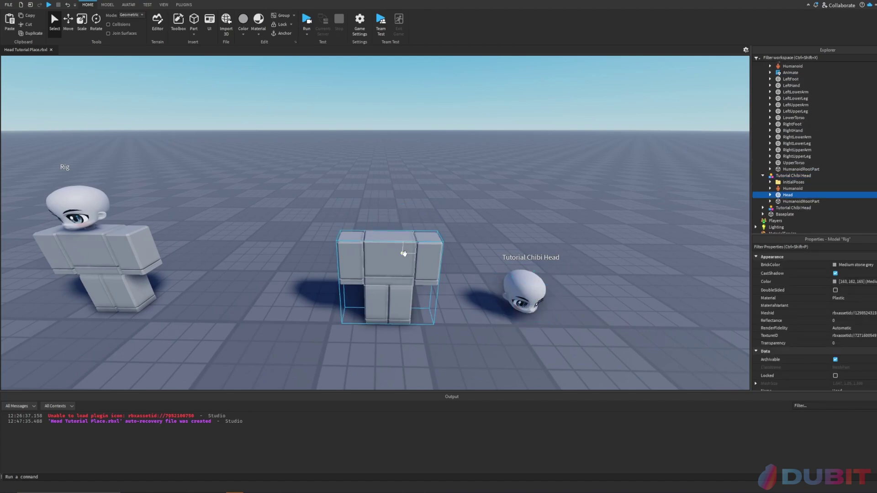
pyautogui.hotkey('ctrl', 'shift', 'v')
pyautogui.click(485, 215)
pyautogui.moveTo(382, 241); pyautogui.dragTo(383, 244, button='right')
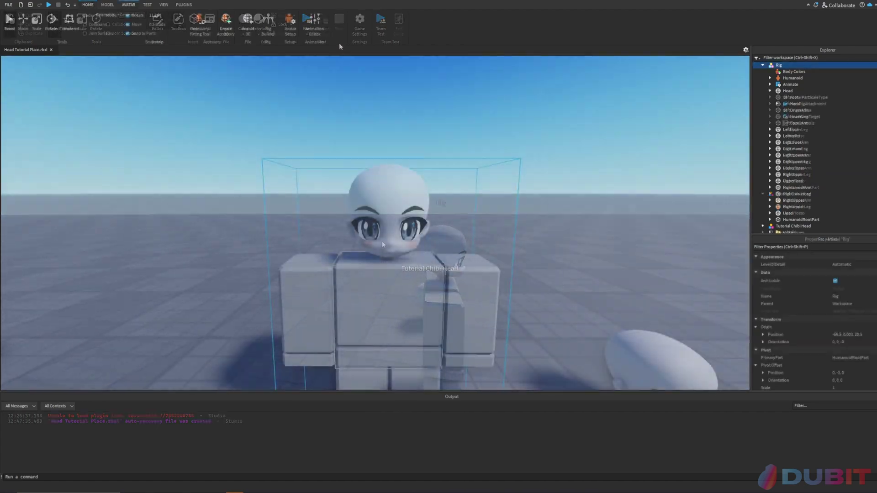
# - Preview the chibi-headed rig in Avatar Setup, checking the Idle movement and a face animation
pyautogui.click(290, 22)
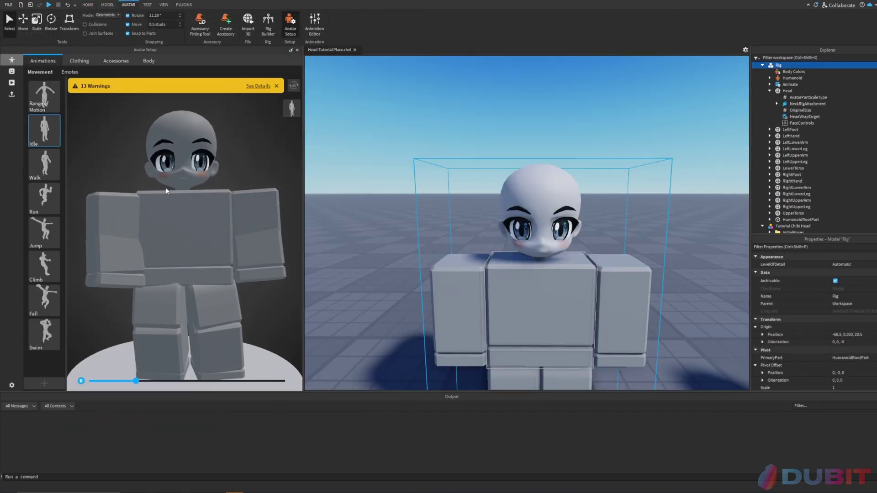
pyautogui.moveTo(156, 202)
pyautogui.mouseDown()
pyautogui.moveTo(174, 177)
pyautogui.moveTo(146, 207)
pyautogui.moveTo(133, 205)
pyautogui.moveTo(147, 192)
pyautogui.mouseUp()
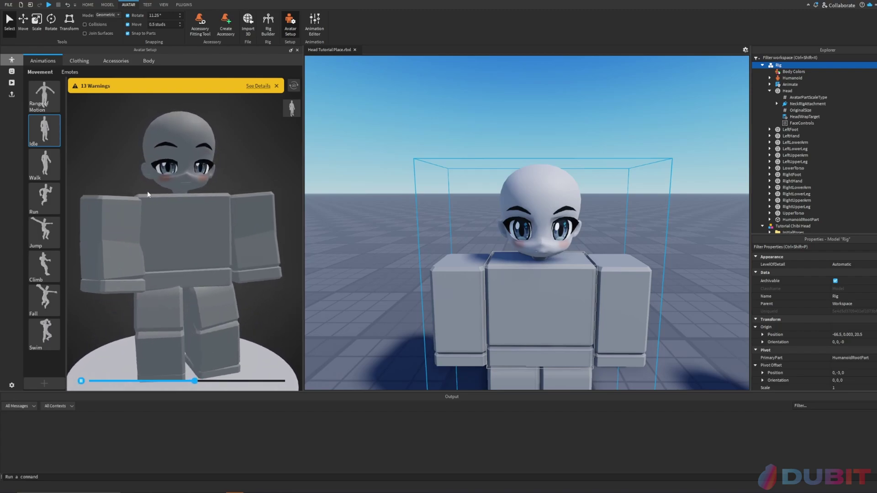
pyautogui.click(11, 72)
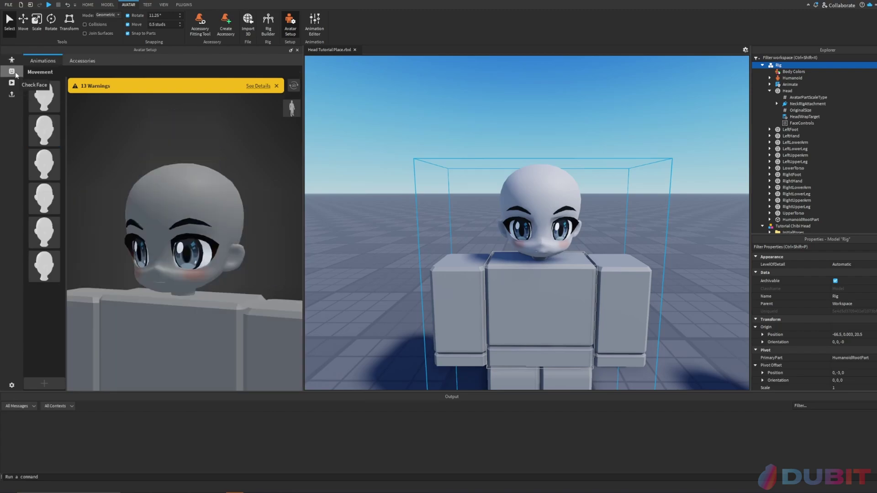
pyautogui.click(44, 198)
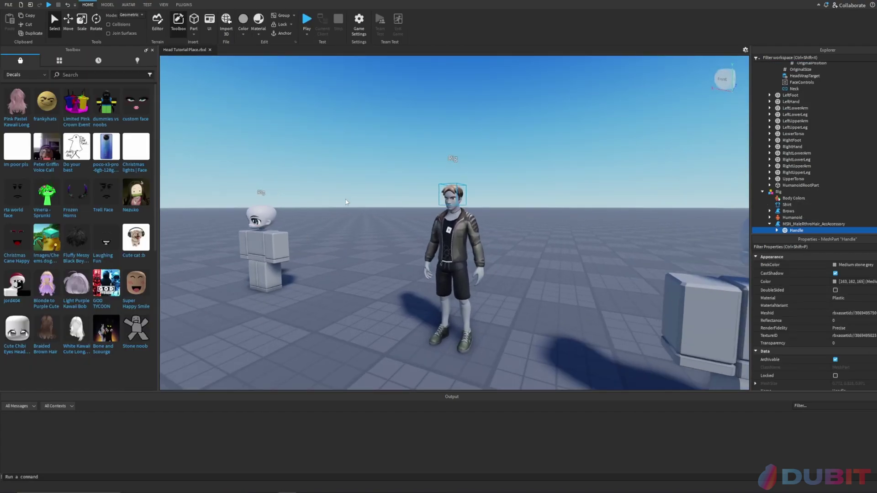
# - Select the attachments from FaceCenterAttachment through HatAttachment inside the clothed rig's Head
pyautogui.click(770, 187)
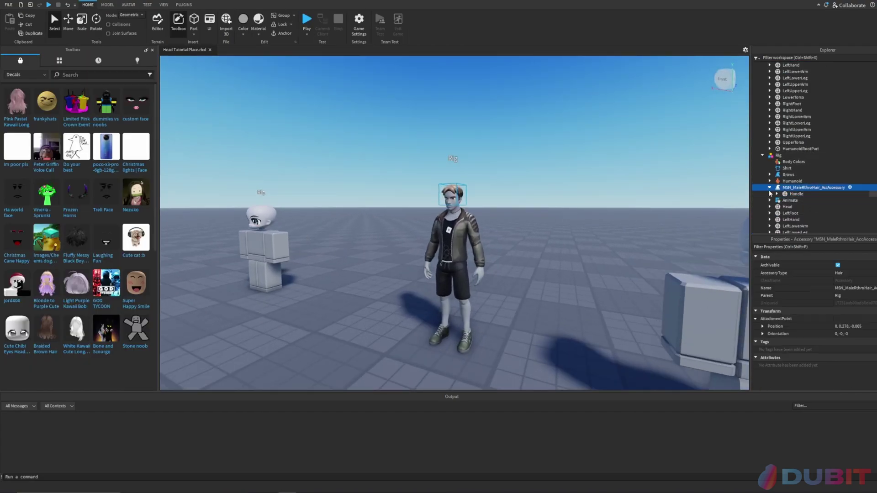
pyautogui.click(770, 200)
pyautogui.scroll(-2, 770, 202)
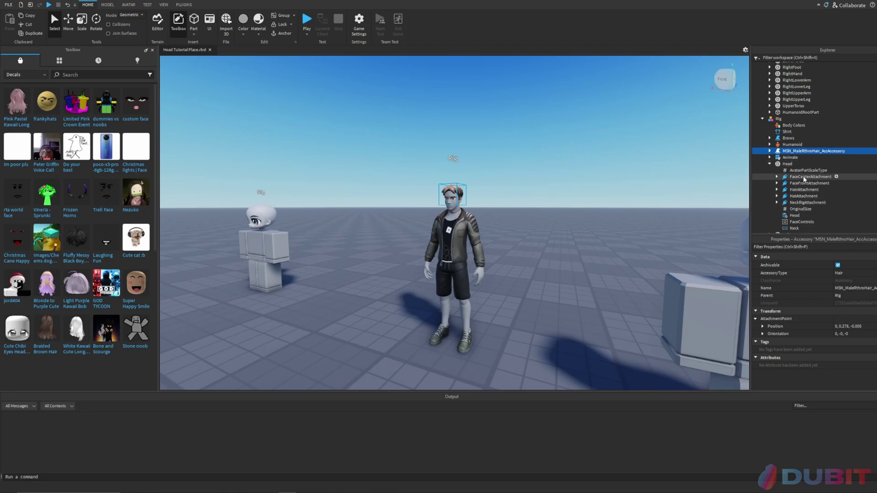
pyautogui.click(804, 196)
pyautogui.keyDown('shift'); pyautogui.click(811, 177); pyautogui.keyUp('shift')
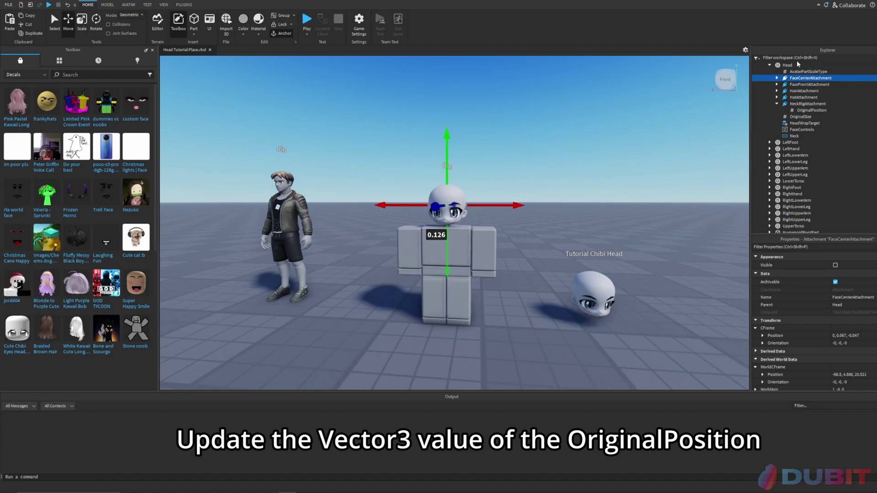
# - Copy FaceCenterAttachment's Position (0, 0.067, -0.047) into its OriginalPosition value and repeat the Position copy for FaceFrontAttachment
pyautogui.click(777, 78)
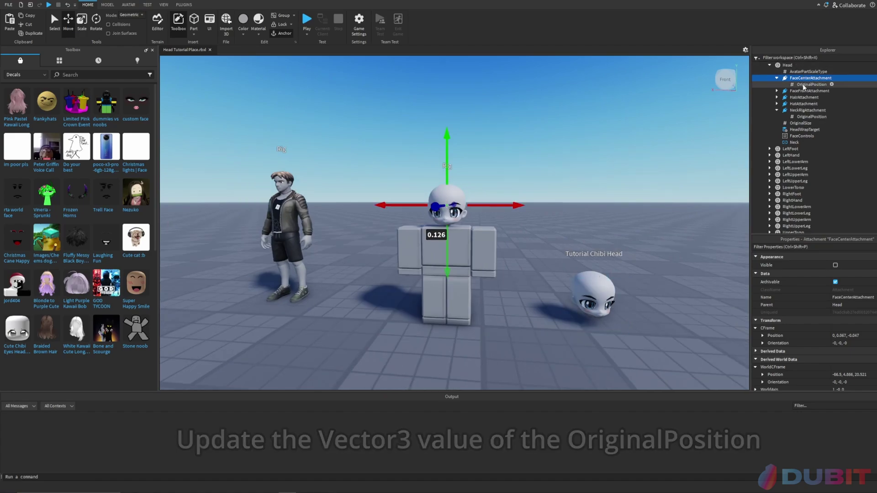
pyautogui.click(777, 91)
pyautogui.click(812, 97)
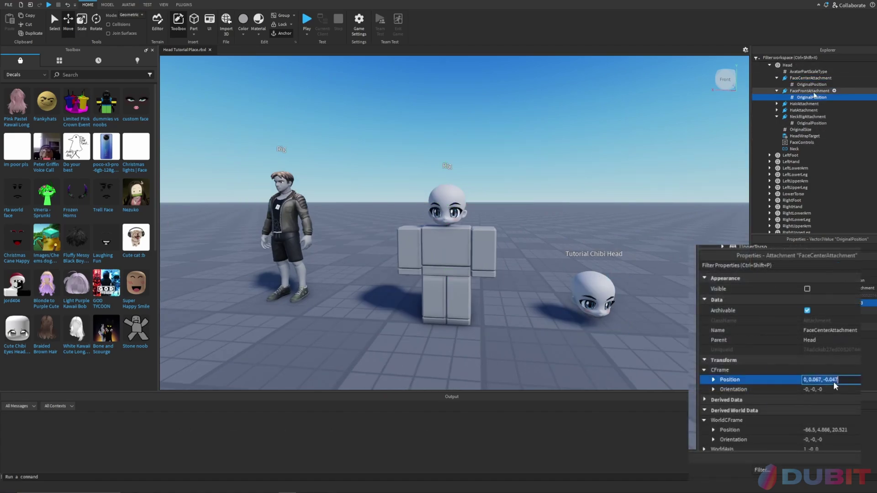
pyautogui.click(814, 93)
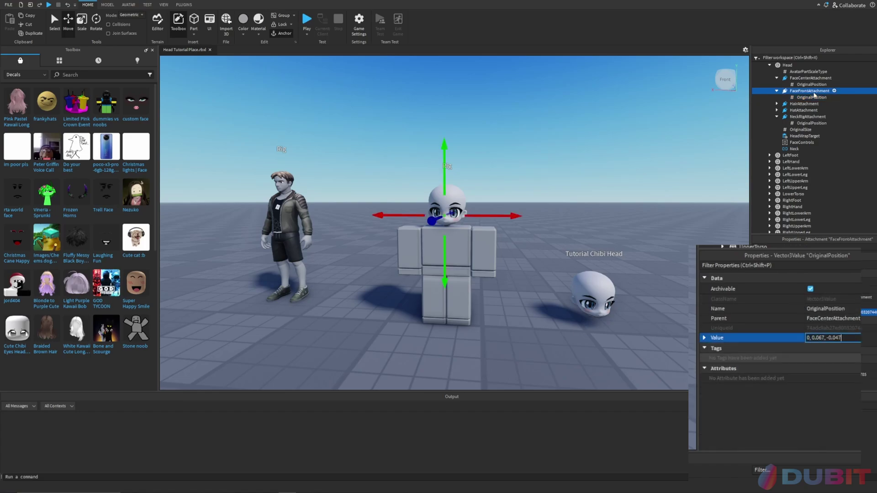
pyautogui.click(813, 97)
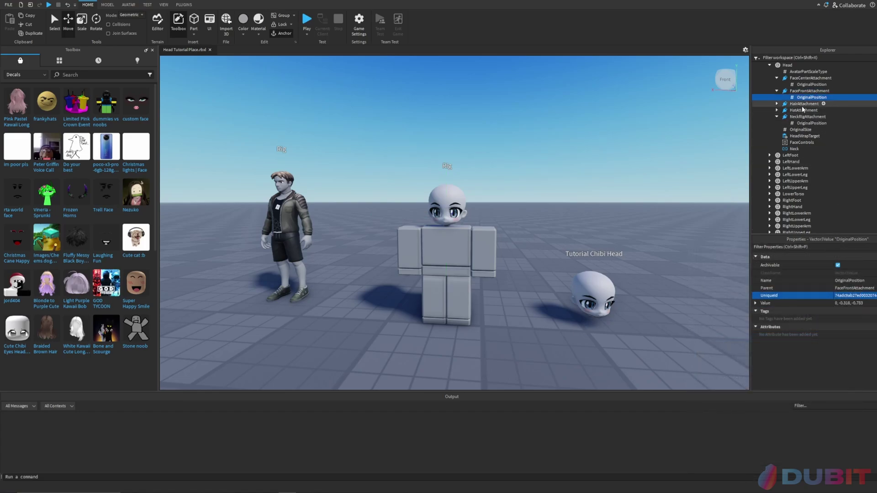
# - Copy HairAttachment's Position for use in its OriginalPosition value
pyautogui.click(788, 104)
pyautogui.doubleClick(787, 105)
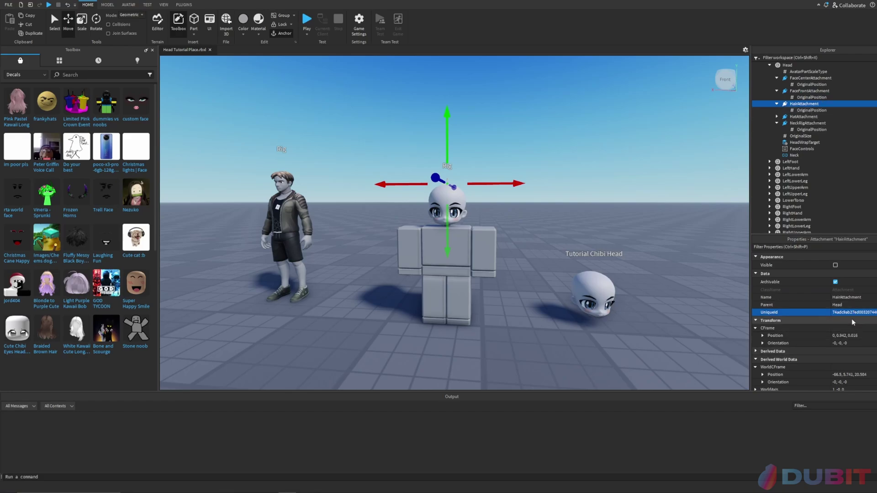
pyautogui.click(867, 338)
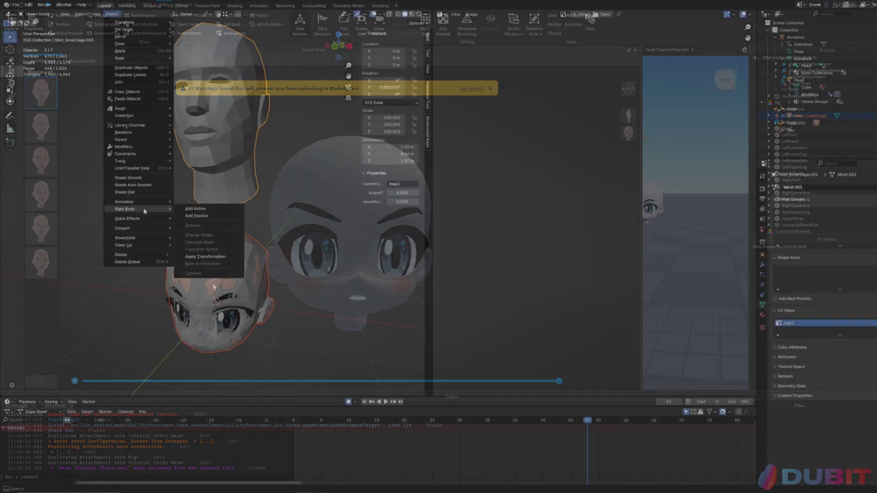
# - In Blender, compare the UV layouts of the realistic reference head cage and the chibi head's outer cage
pyautogui.moveTo(147, 202)
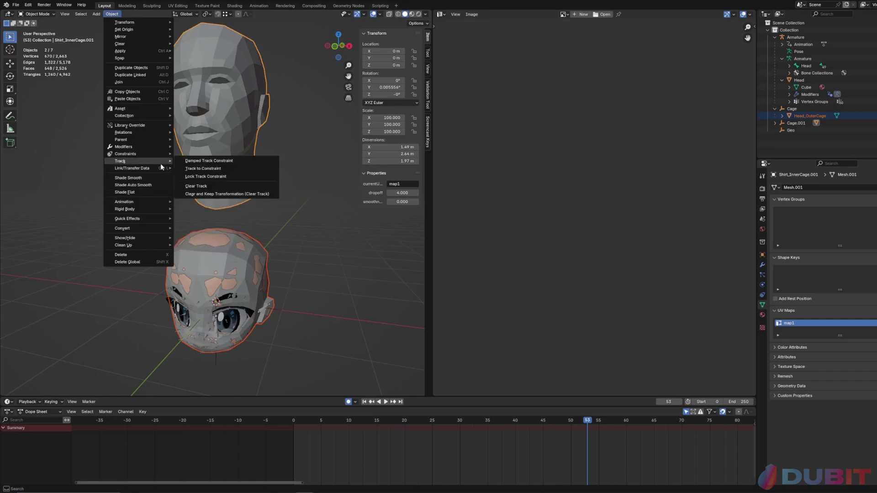
pyautogui.moveTo(158, 169)
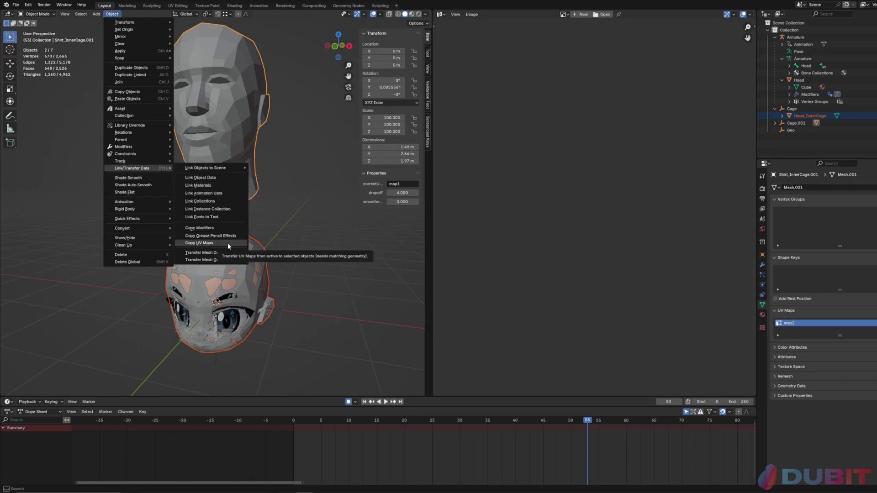
pyautogui.click(309, 214)
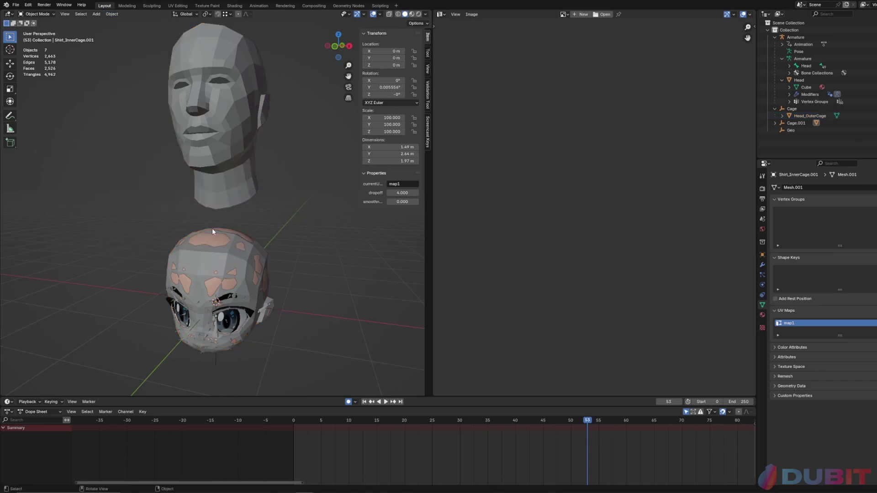
pyautogui.click(213, 194)
pyautogui.keyDown('shift'); pyautogui.click(210, 257); pyautogui.keyUp('shift')
pyautogui.press('Tab')
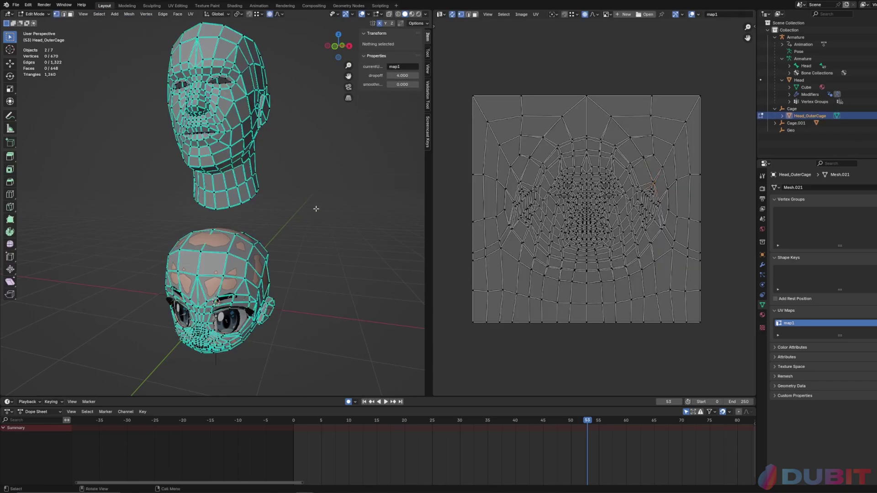
pyautogui.press('Tab')
pyautogui.click(315, 212)
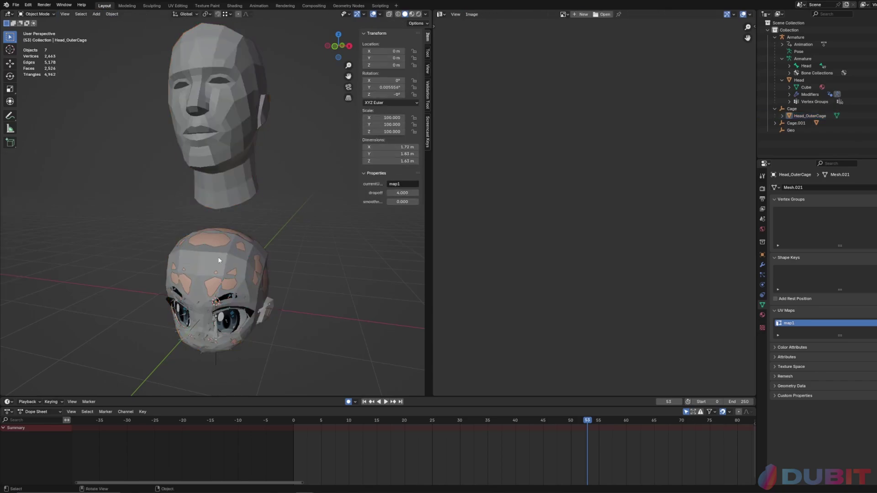
# - Copy the UV maps from the realistic reference head cage to the chibi head's outer cage
pyautogui.keyDown('shift'); pyautogui.click(220, 258); pyautogui.keyUp('shift')
pyautogui.keyDown('shift'); pyautogui.click(221, 196); pyautogui.keyUp('shift')
pyautogui.click(112, 14)
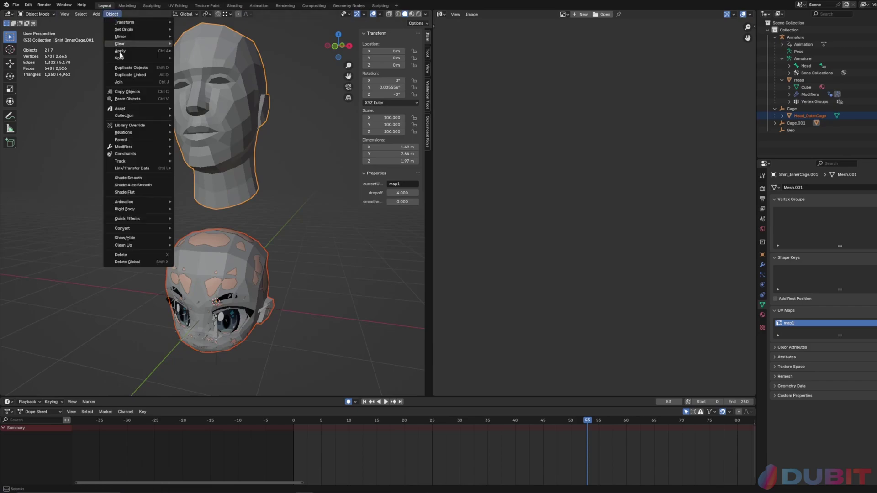
pyautogui.moveTo(137, 168)
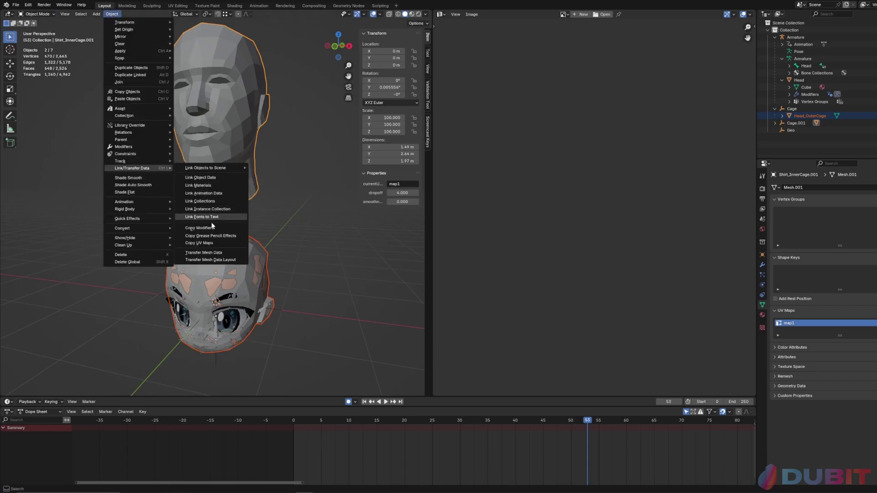
pyautogui.click(219, 243)
pyautogui.click(297, 223)
# - Inspect the full UV layout of the chibi head's outer cage, then view it together with the reference cage's
pyautogui.click(214, 268)
pyautogui.press('Tab')
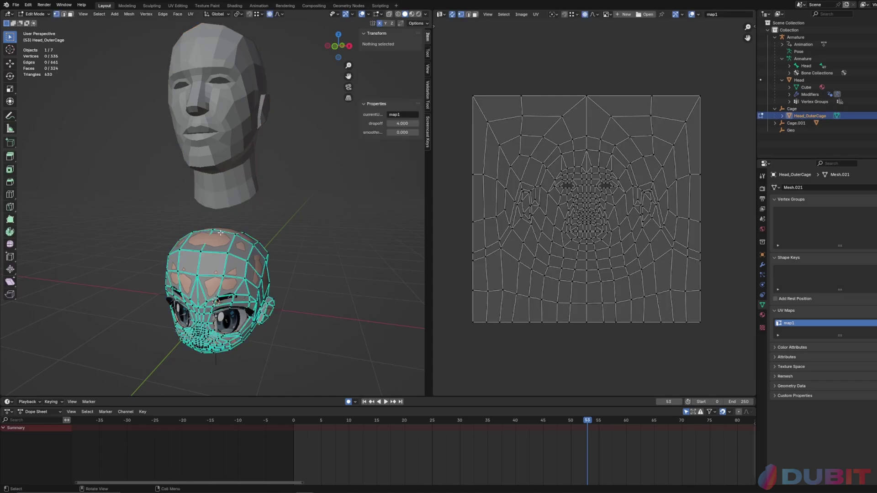
pyautogui.press('a')
pyautogui.press('Tab')
pyautogui.keyDown('shift'); pyautogui.click(235, 161); pyautogui.keyUp('shift')
pyautogui.press('Tab')
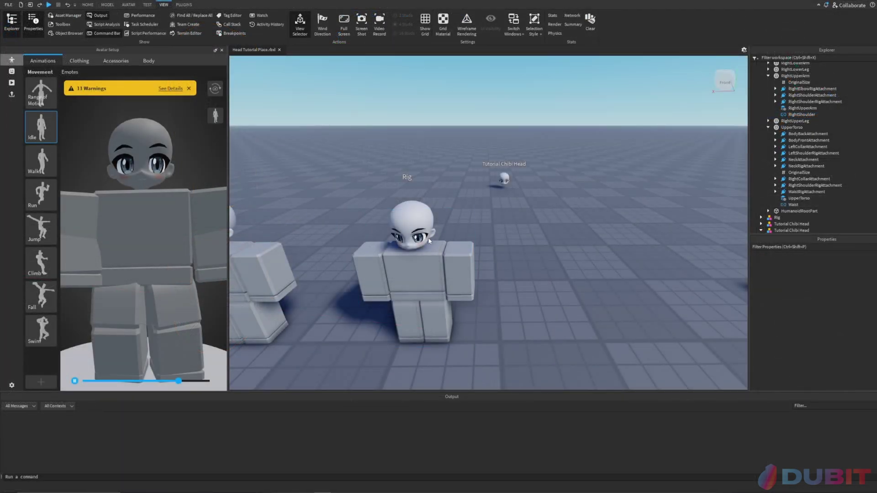
# - In Roblox Studio, select the standalone Tutorial Chibi Head model and start saving it to Roblox
pyautogui.click(410, 221)
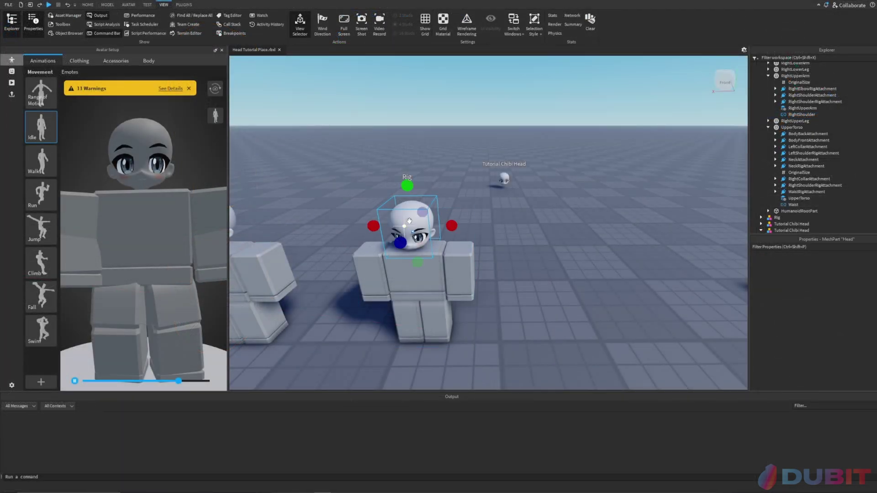
pyautogui.click(566, 243)
pyautogui.press('w')
pyautogui.moveTo(566, 243); pyautogui.dragTo(565, 244, button='right')
pyautogui.click(483, 227)
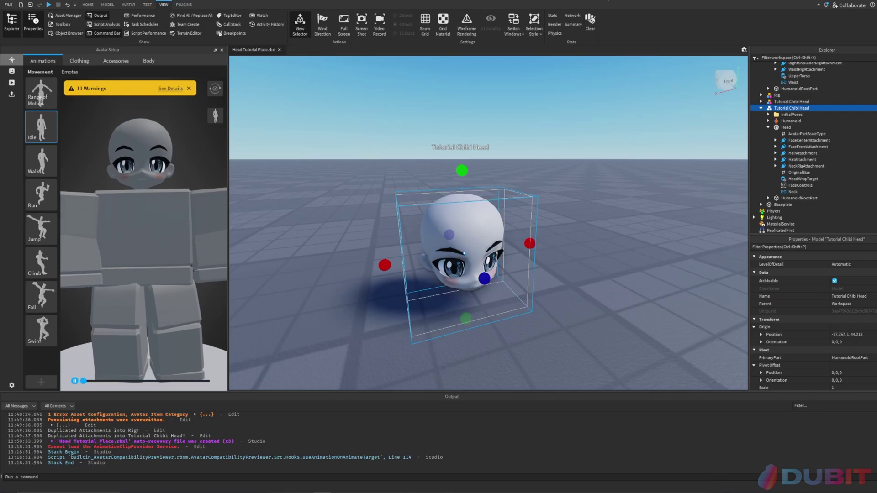
pyautogui.rightClick(782, 108)
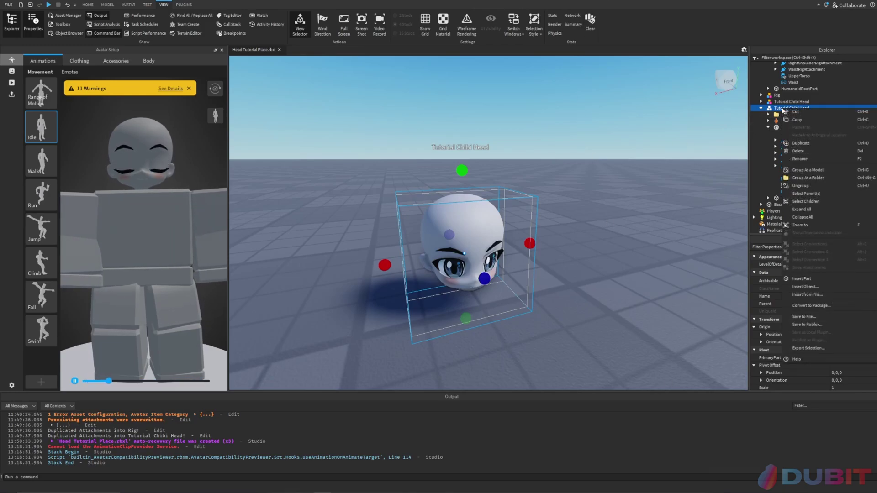
pyautogui.click(804, 324)
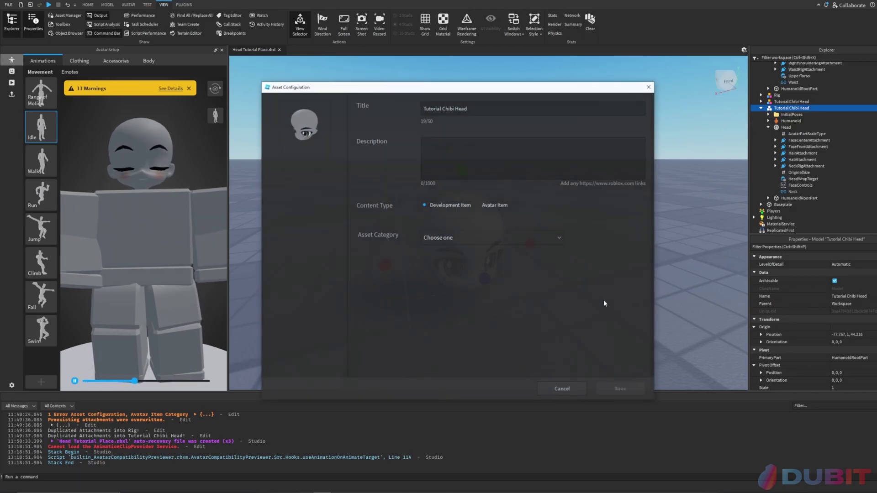
# - Configure the asset as an Avatar Item in the Head category and review its body validation
pyautogui.click(472, 237)
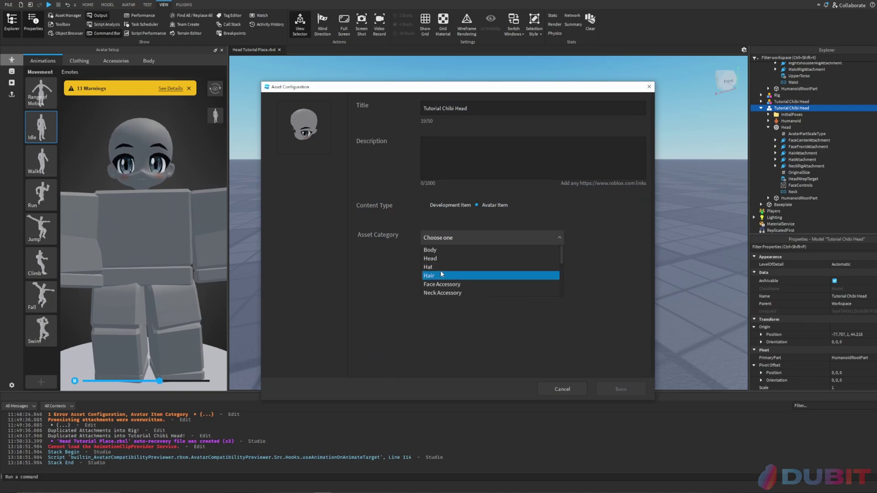
pyautogui.click(450, 256)
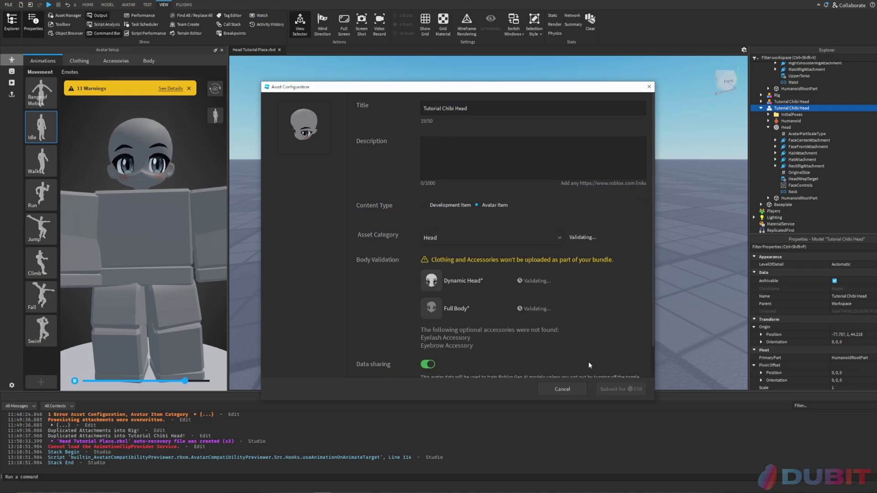
pyautogui.scroll(-2, 610, 225)
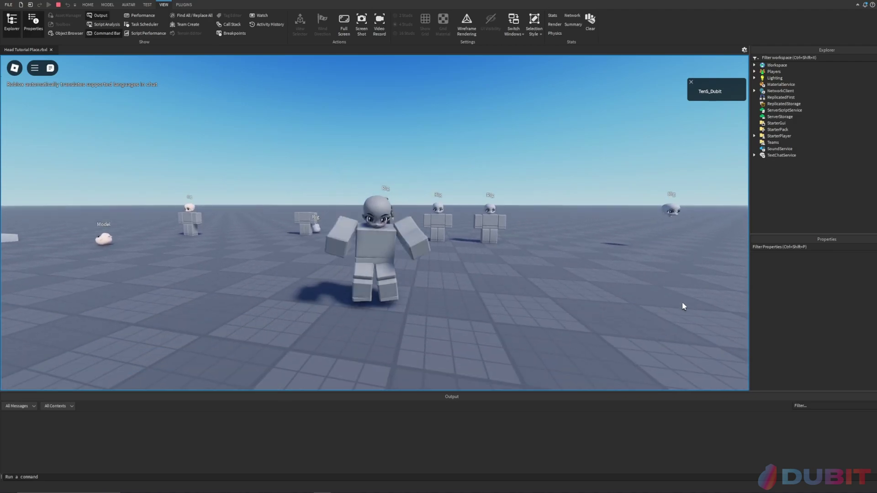
# - Playtest the chibi-headed character by running and jumping around the place, and look at its face up close
pyautogui.press('w')
pyautogui.press('s')
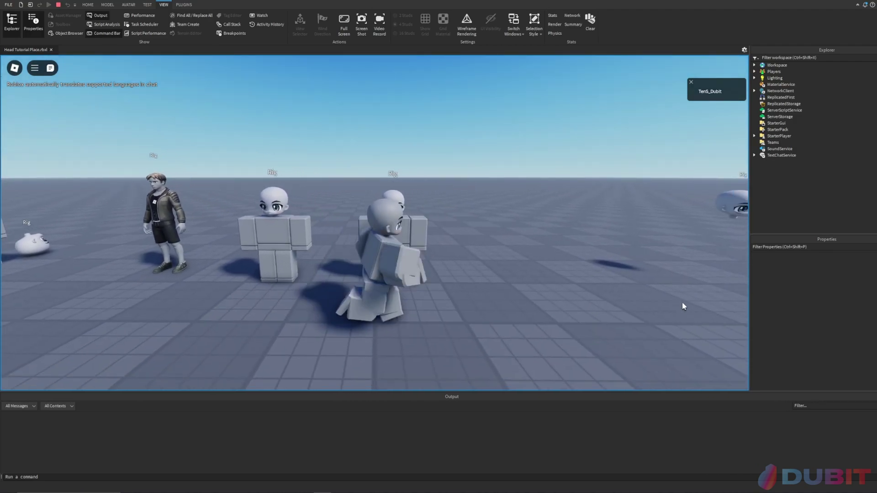
pyautogui.press('space')
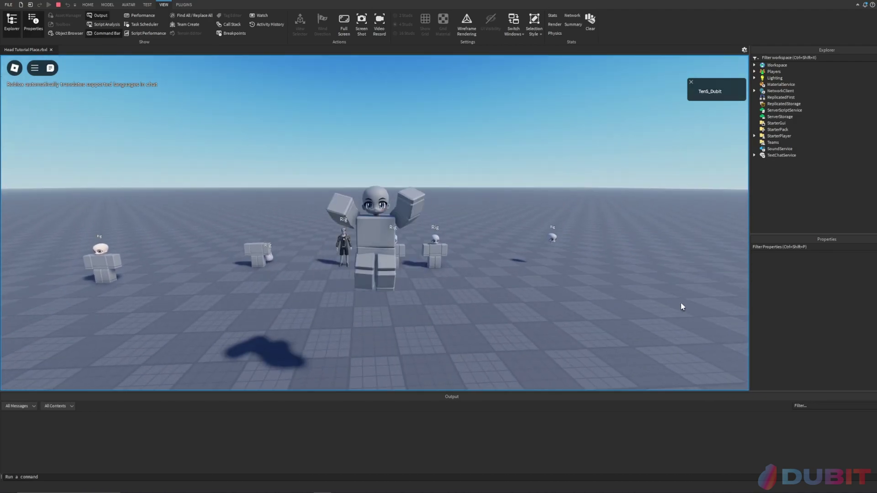
pyautogui.press('a')
pyautogui.scroll(6, 561, 311)
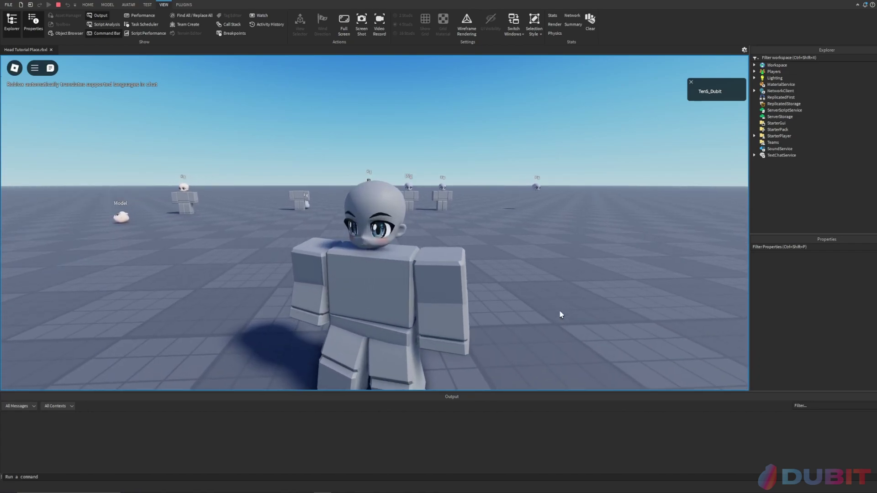